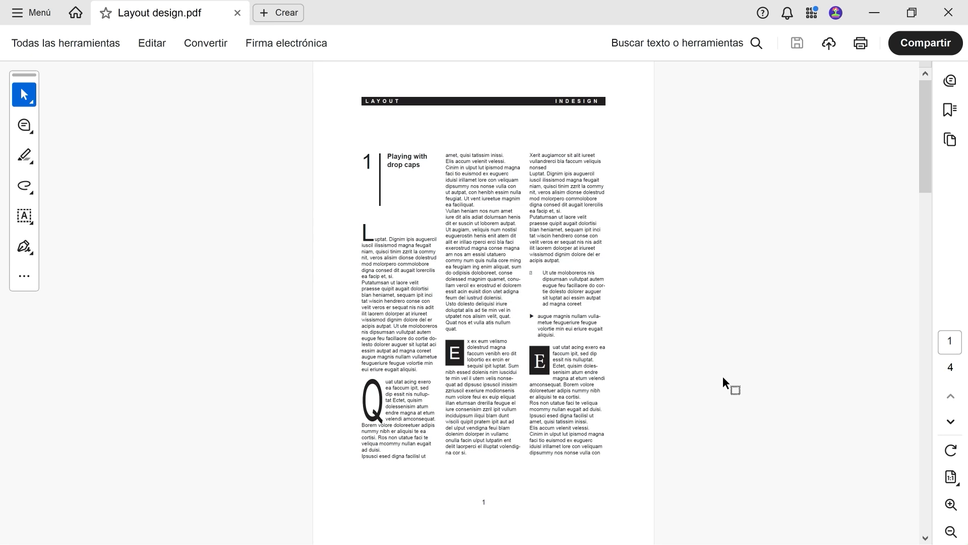
- Look through the pages of Layout design.pdf to examine the header bar, column layout, chapter titles and page numbers
scroll(687, 350, "down", 10)
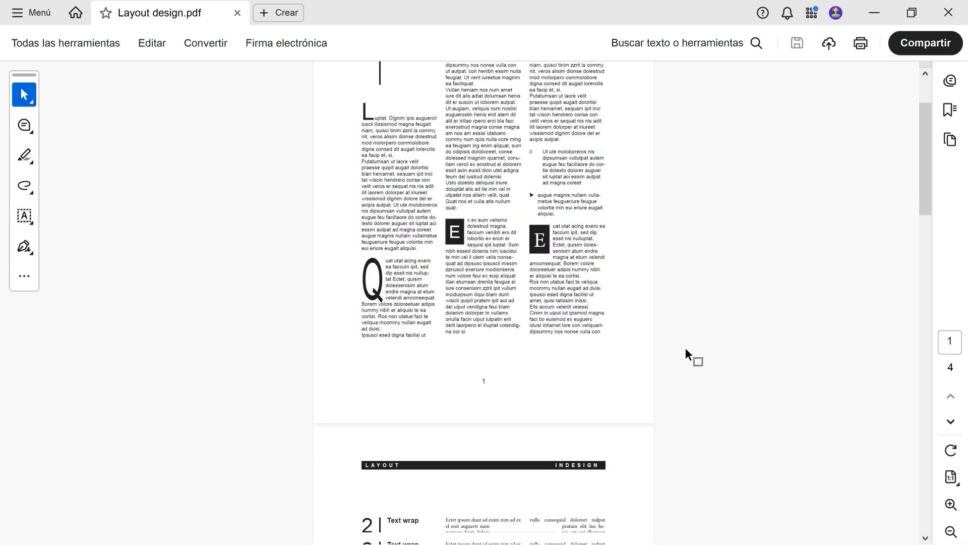
scroll(686, 349, "down", 10)
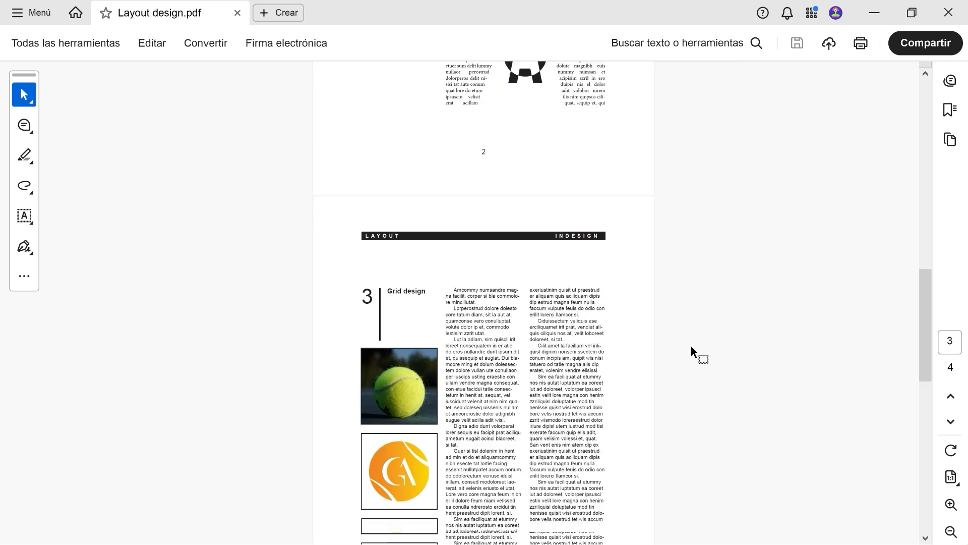
scroll(696, 345, "down", 4)
left_click_drag(924, 380, 926, 91)
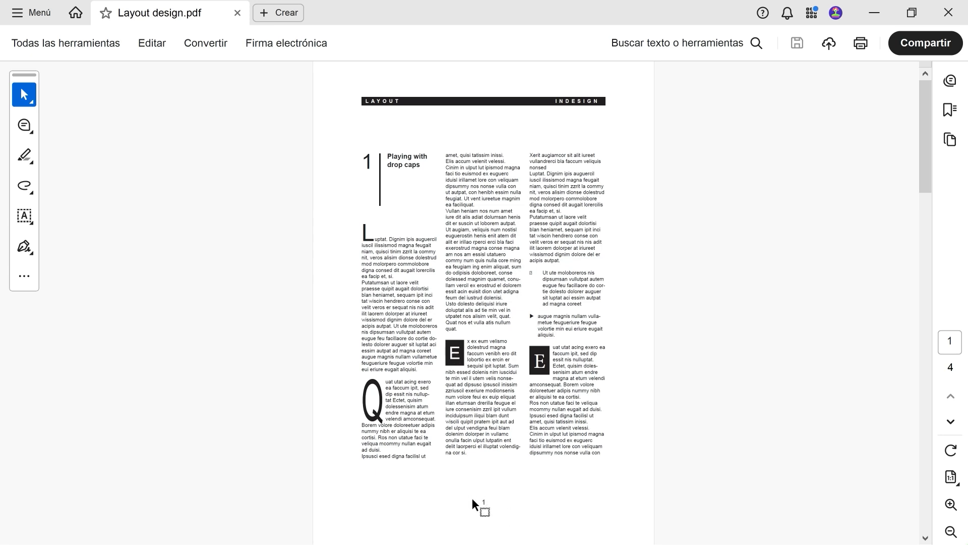
scroll(472, 497, "down", 5)
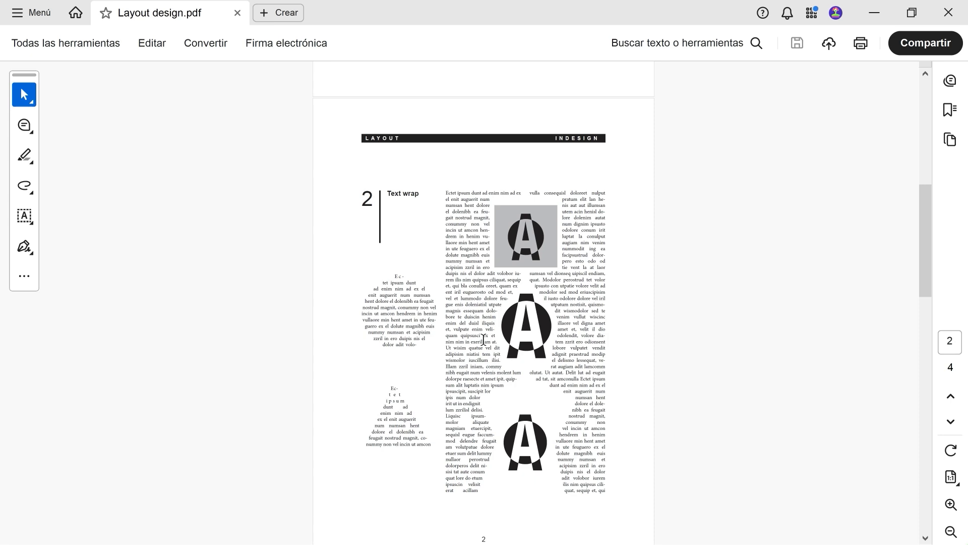
scroll(483, 339, "down", 10)
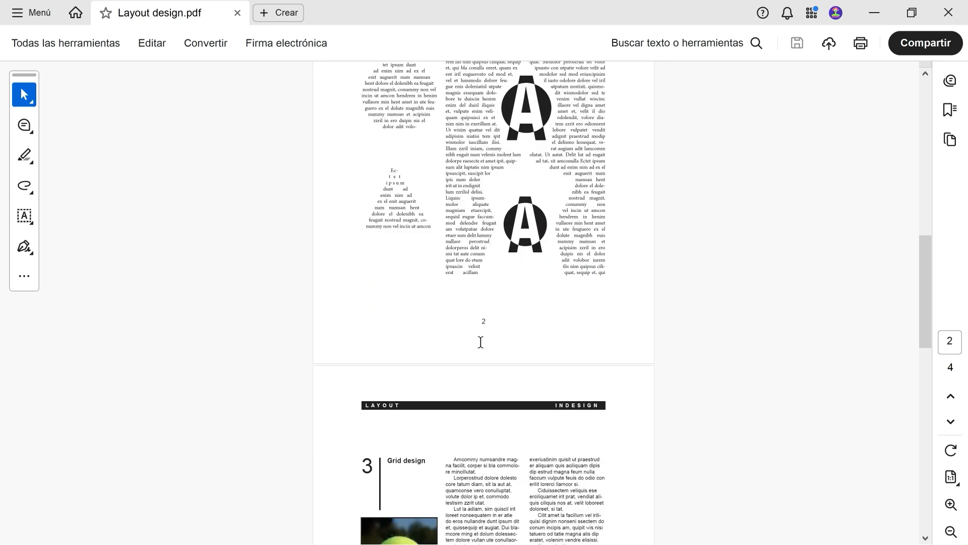
scroll(479, 341, "down", 1)
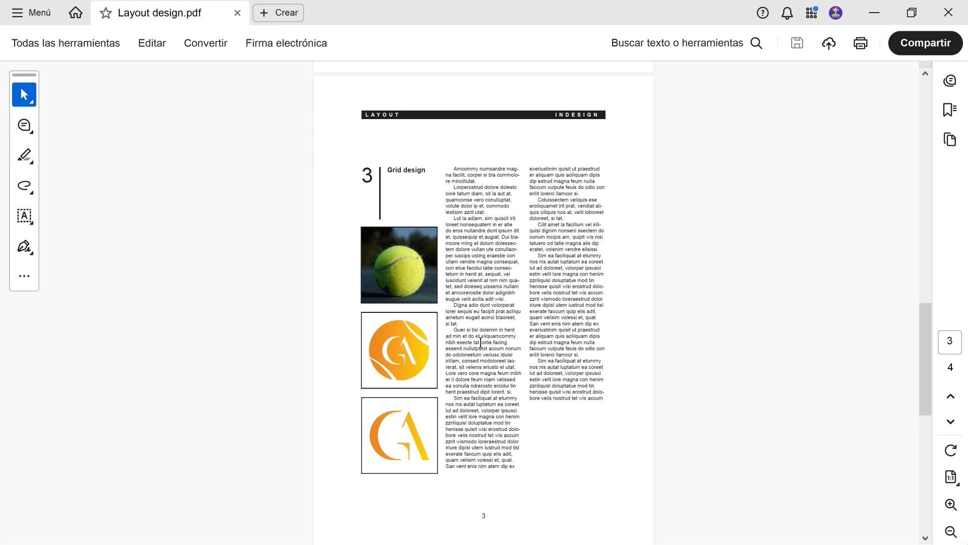
scroll(481, 342, "up", 5)
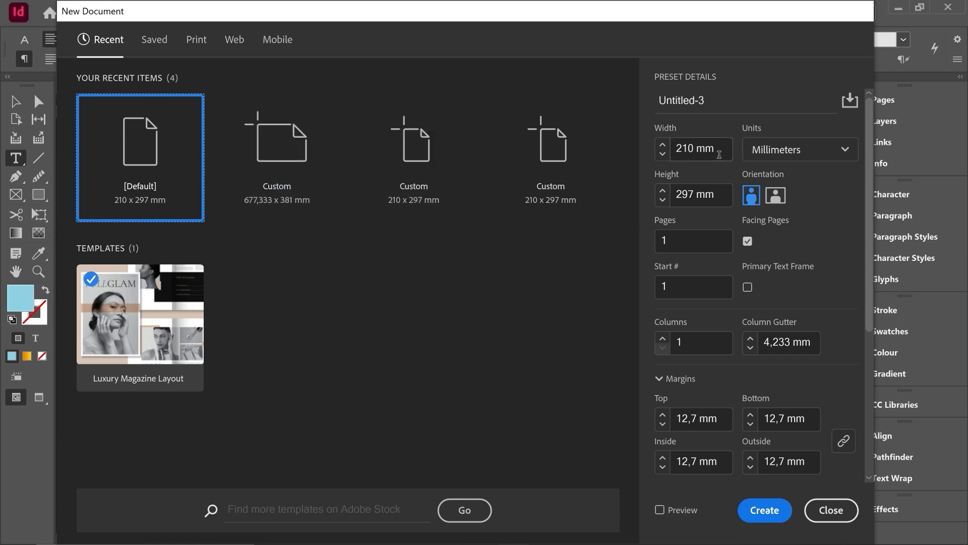
- In InDesign's new document setup, choose the A4 print preset with 4 pages and turn off facing pages
left_click(196, 40)
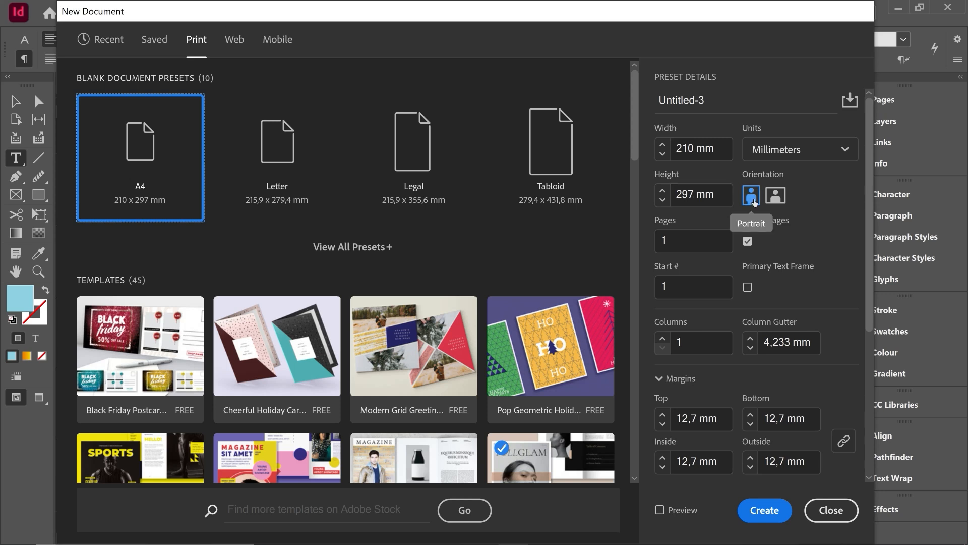
double_click(674, 242)
type("4")
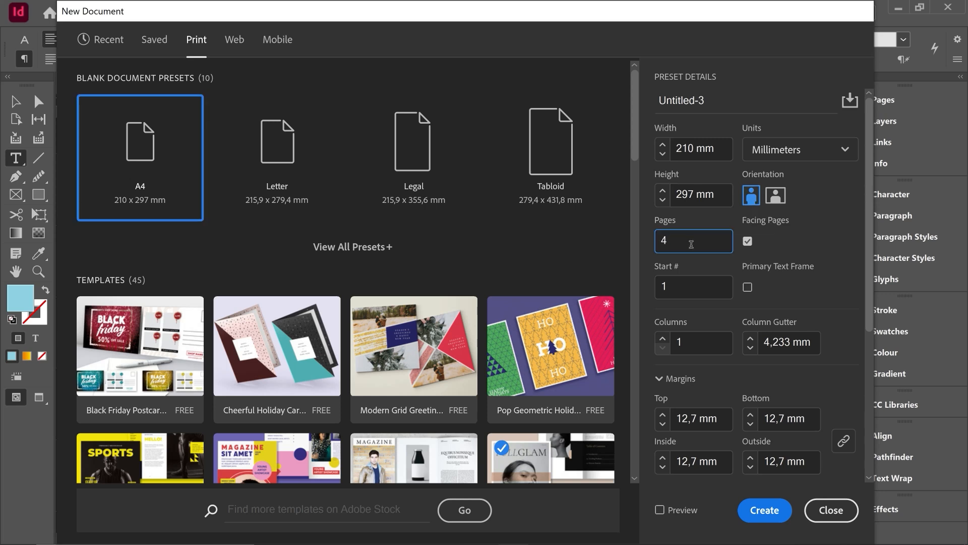
left_click(747, 242)
- Set the new document to 3 columns with a 5 mm column gutter
left_click(665, 341)
left_click(664, 341)
left_click(665, 341)
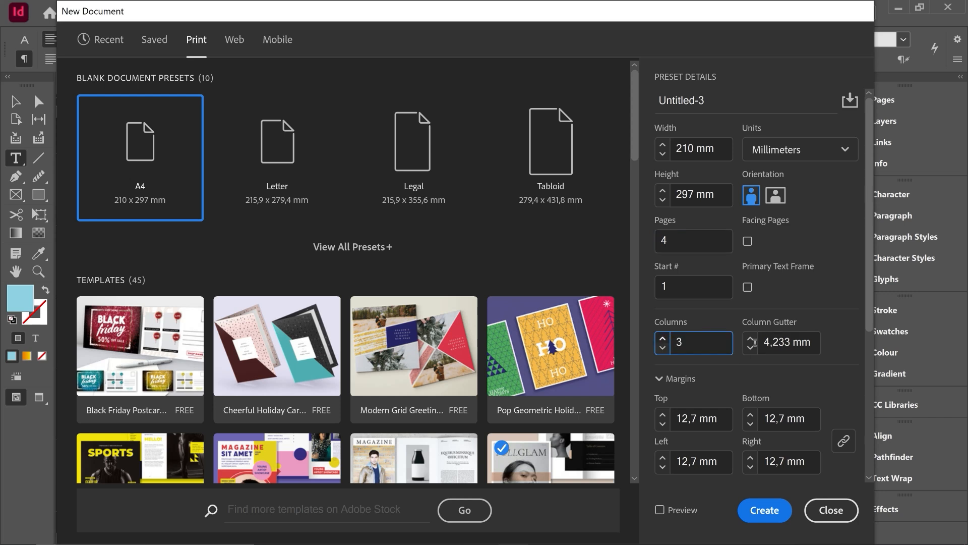
left_click(751, 338)
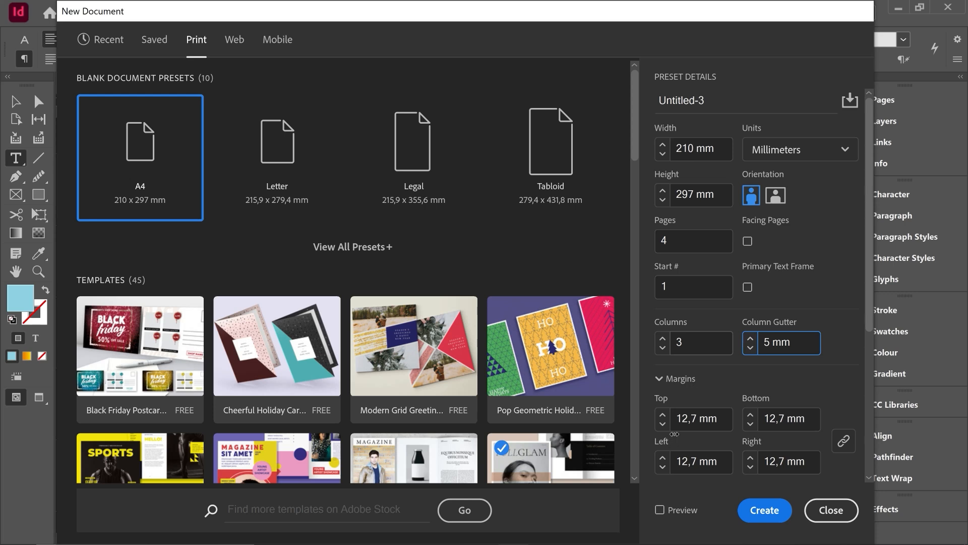
- Try to set the top margin to 55 mm and the bottom margin to 22 mm
double_click(698, 417)
type("55")
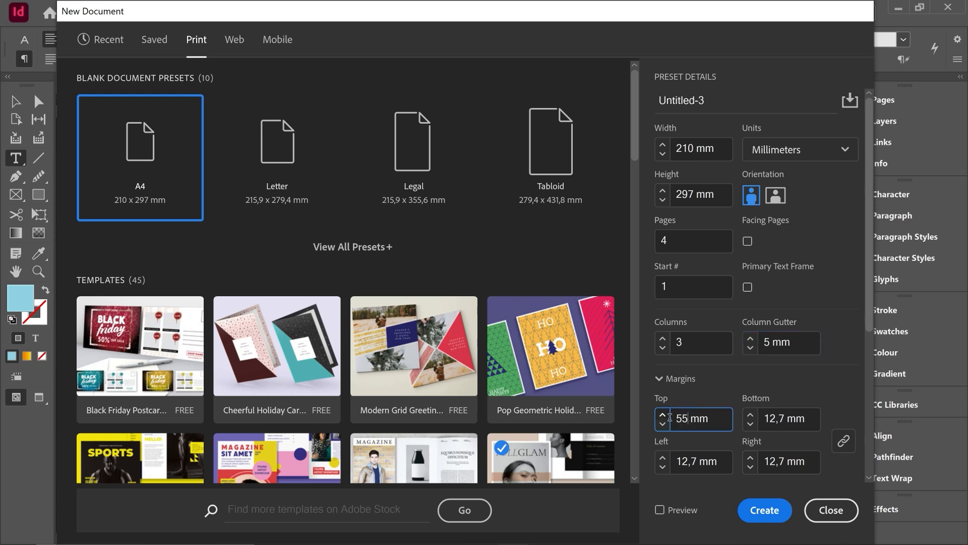
left_click_drag(765, 418, 762, 417)
type("22m")
- Set the four linked margins to 30 mm
left_click_drag(689, 461, 667, 461)
type("30")
left_click_drag(769, 461, 763, 428)
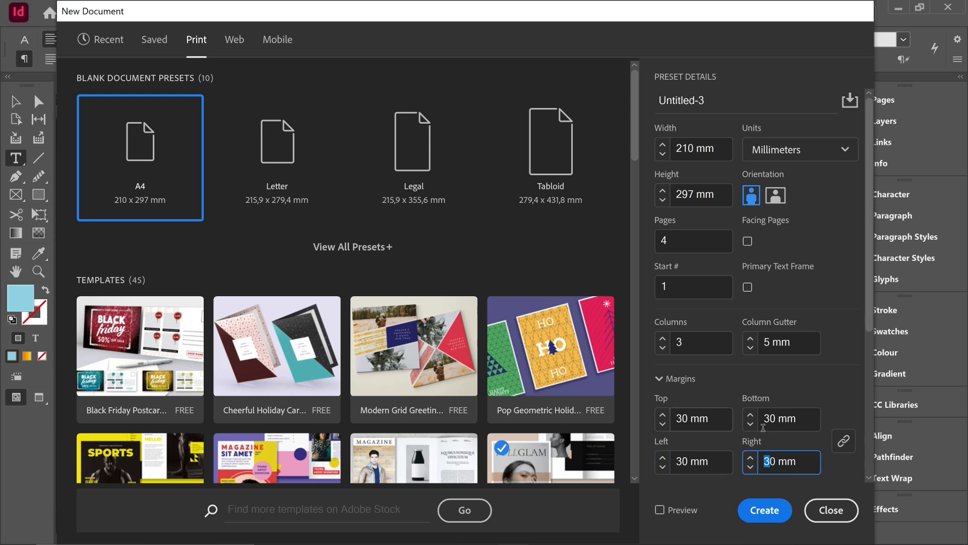
- Unlink the margins, set the top to 55 mm and the bottom to 22 mm, and create the document
left_click(843, 441)
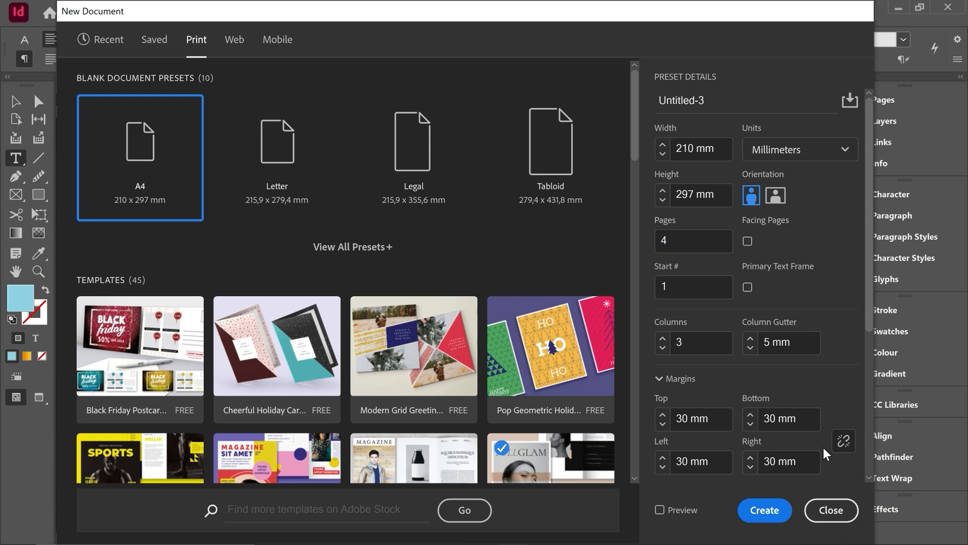
double_click(674, 418)
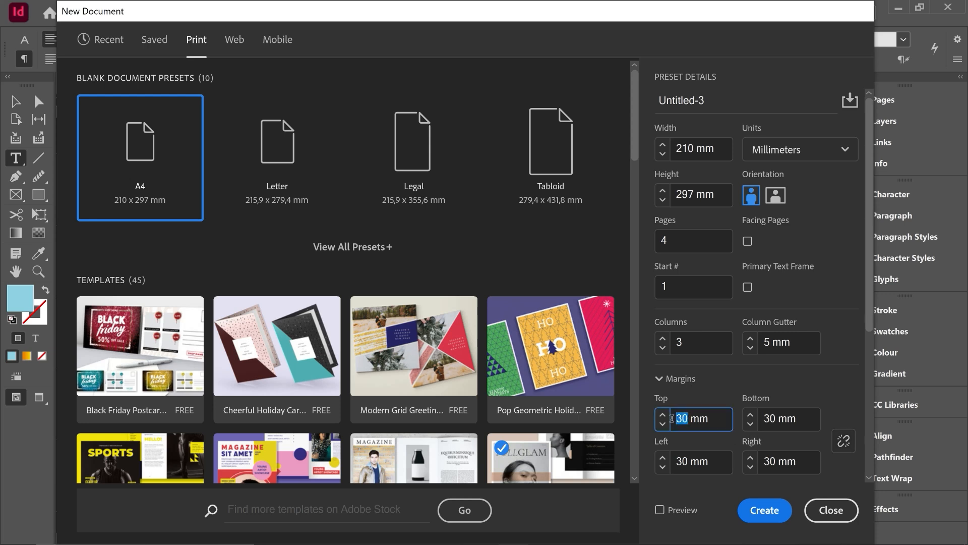
type("55")
double_click(760, 418)
type("22")
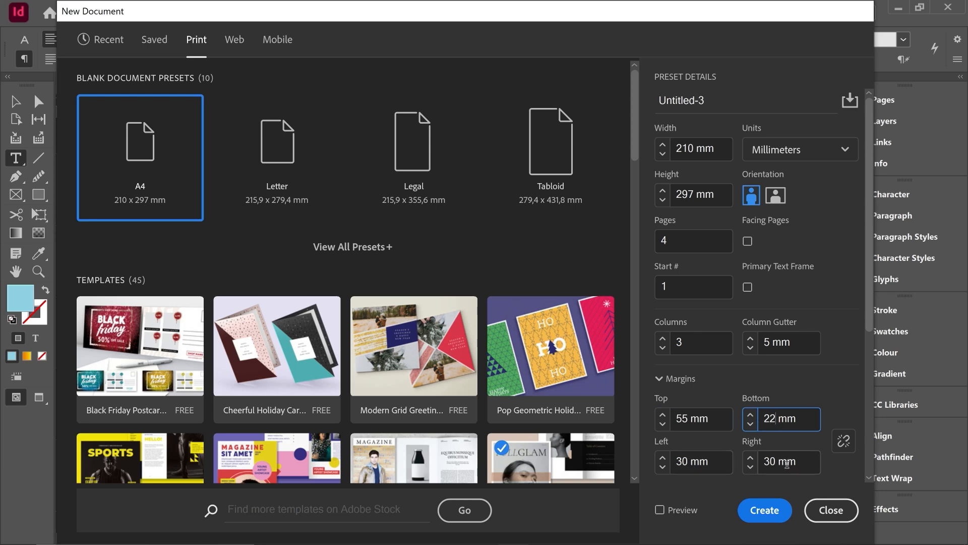
left_click(762, 510)
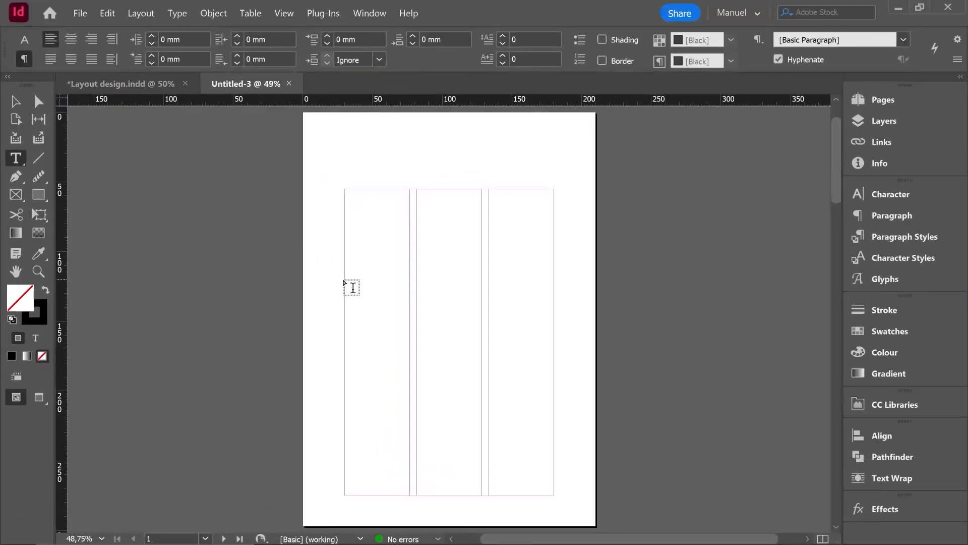
- Show the document's page list, then change the document setup to a 22 mm top margin and a larger bottom margin
left_click(882, 103)
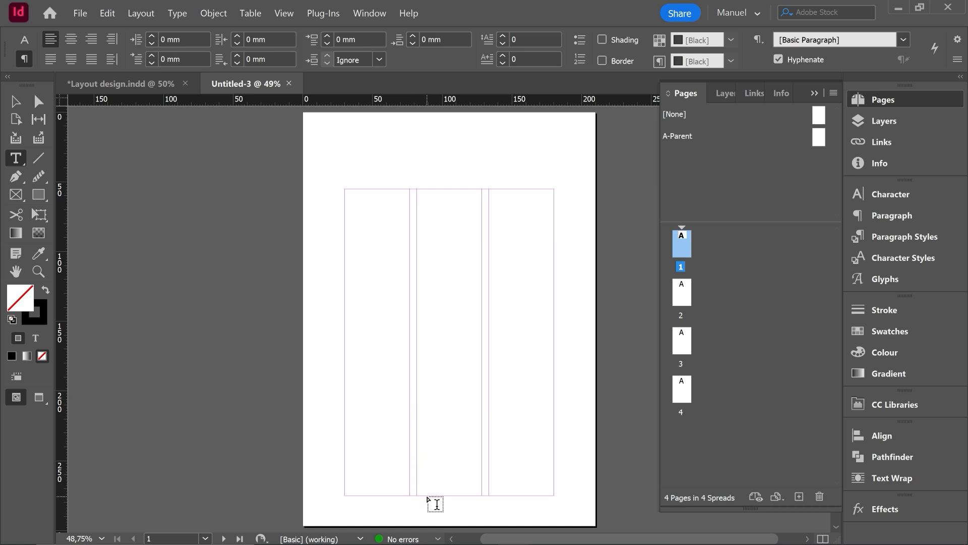
left_click(80, 18)
left_click(108, 367)
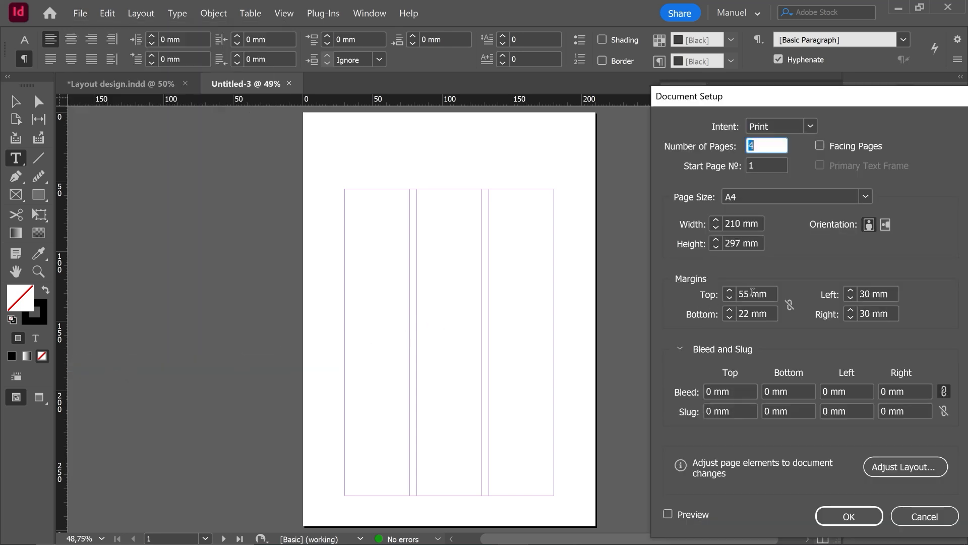
left_click_drag(751, 292, 739, 292)
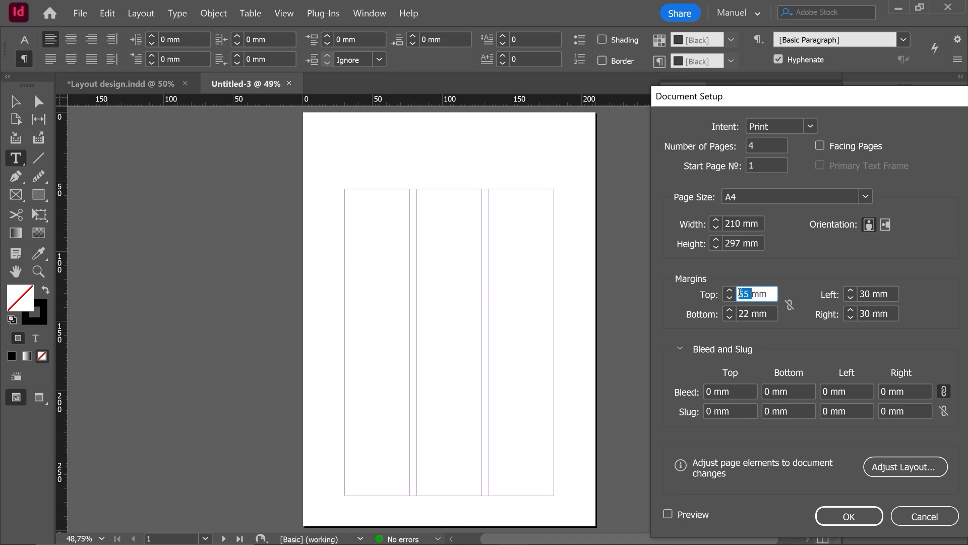
type("22")
key("Tab")
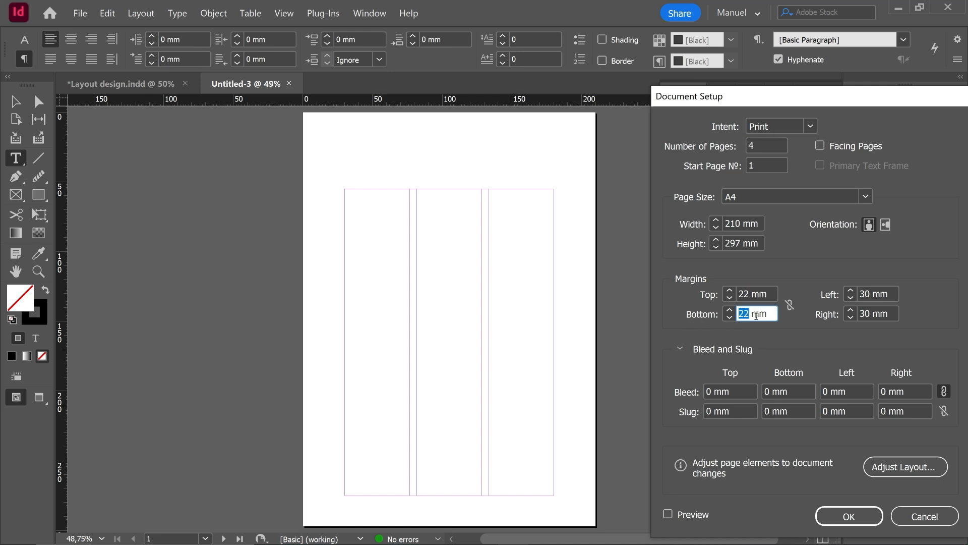
left_click(848, 516)
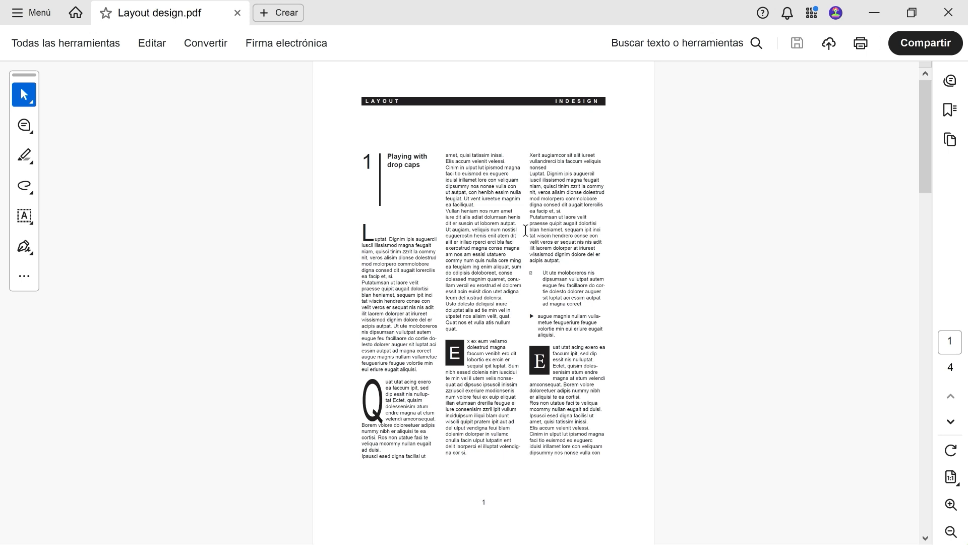
- Switch to Layout design.pdf in Acrobat and examine which elements repeat on all four pages
scroll(525, 232, "down", 8)
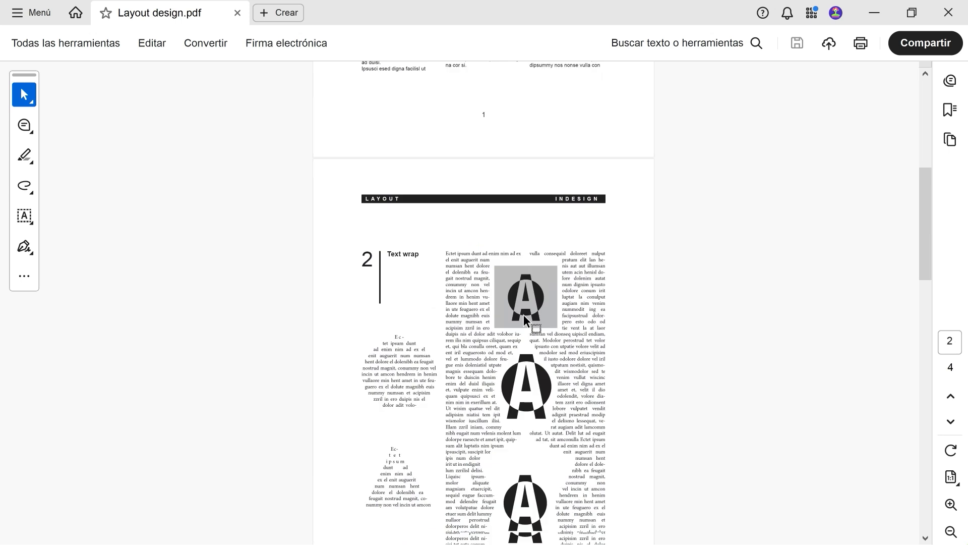
scroll(524, 316, "down", 10)
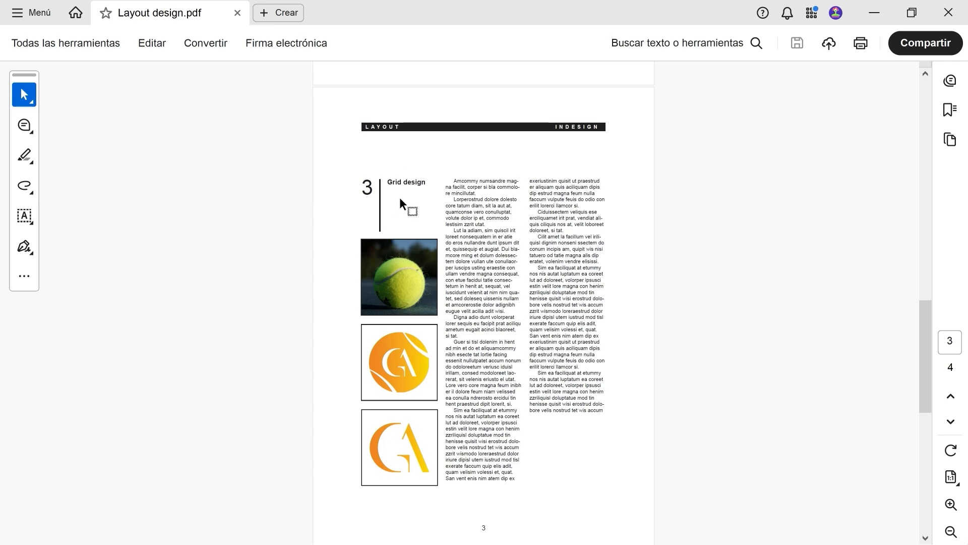
scroll(400, 202, "down", 3)
scroll(480, 408, "down", 1)
scroll(480, 409, "down", 8)
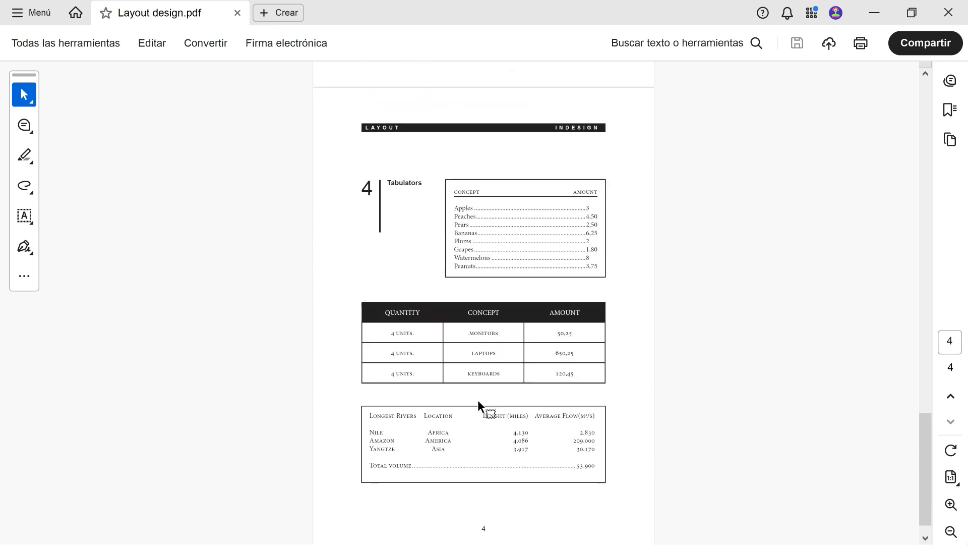
scroll(477, 399, "down", 1)
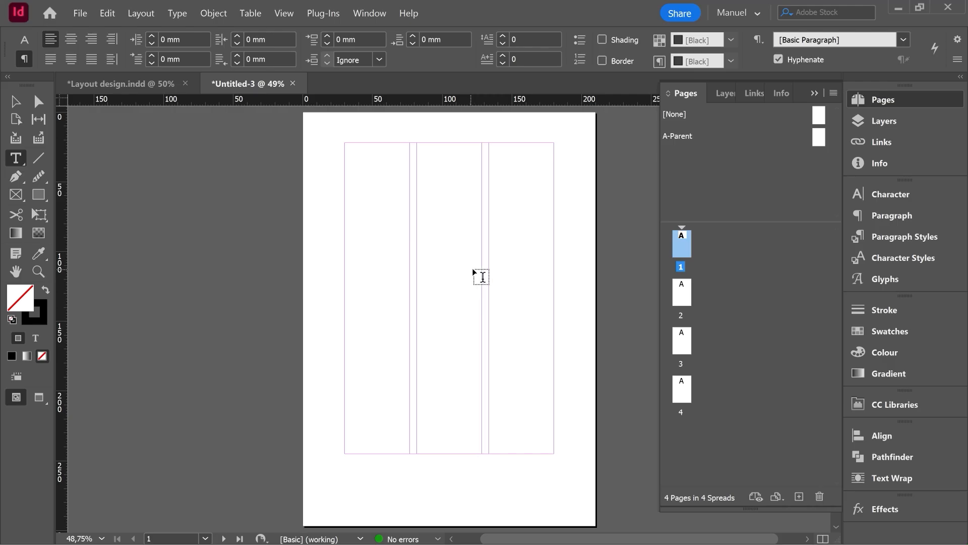
- In InDesign, draw a text frame 150 mm wide across the columns at the A-Parent page's top margin and set its height to 5 mm
double_click(816, 137)
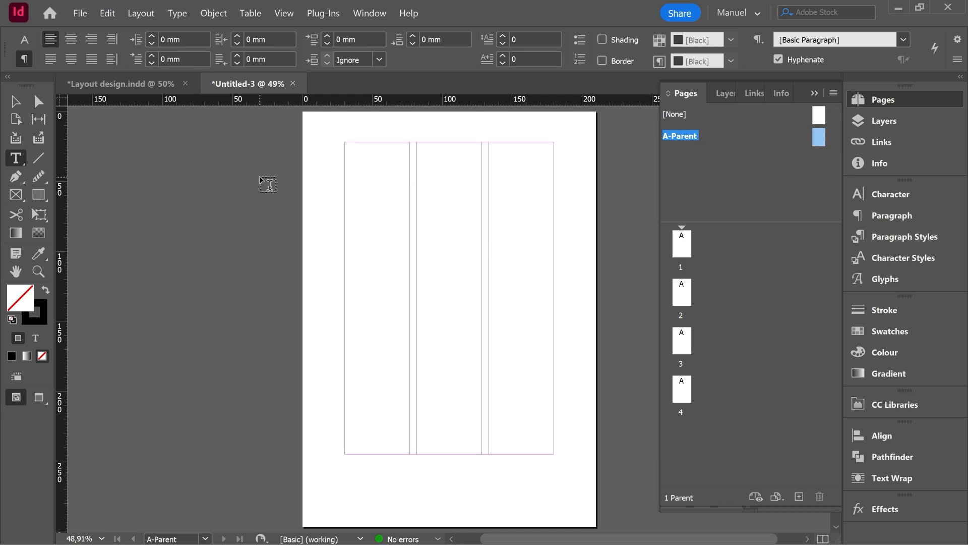
left_click_drag(344, 142, 555, 161)
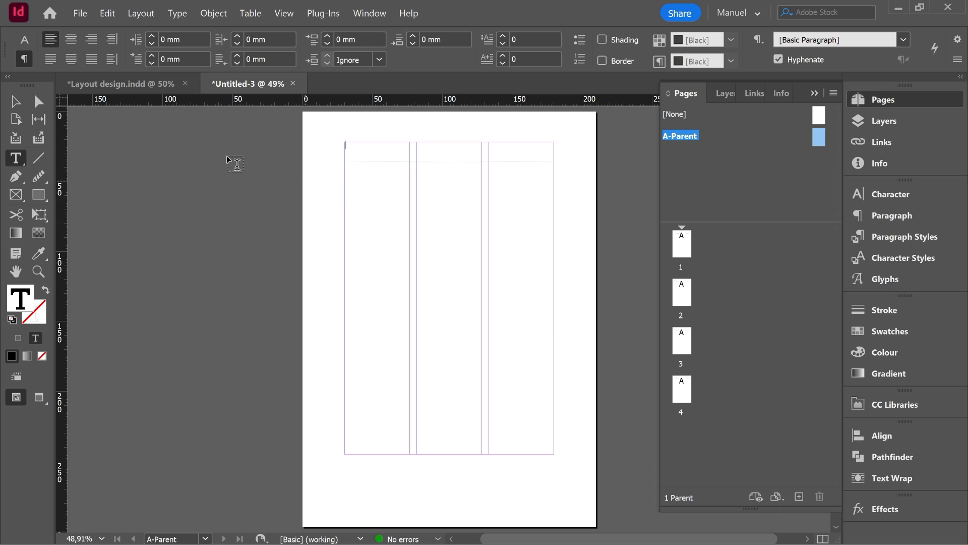
left_click(16, 102)
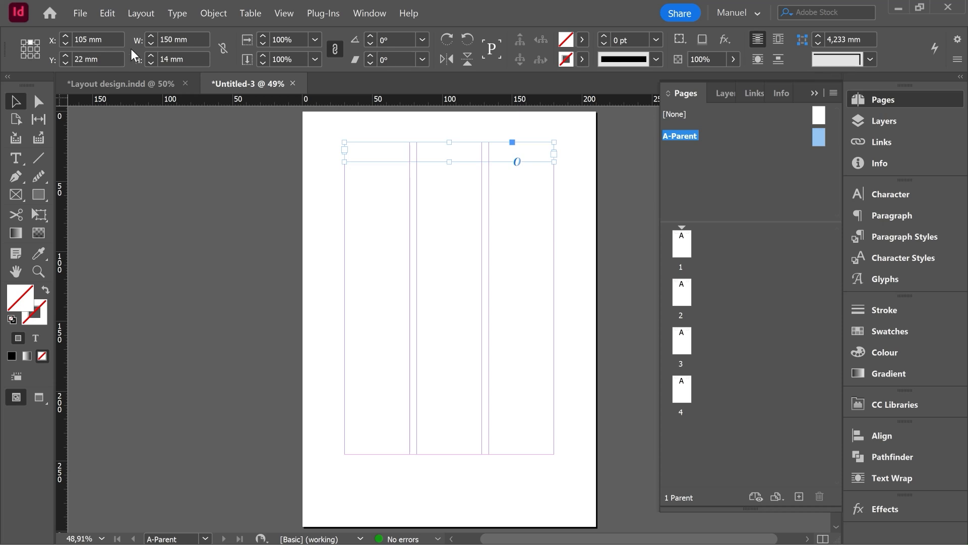
left_click(151, 62)
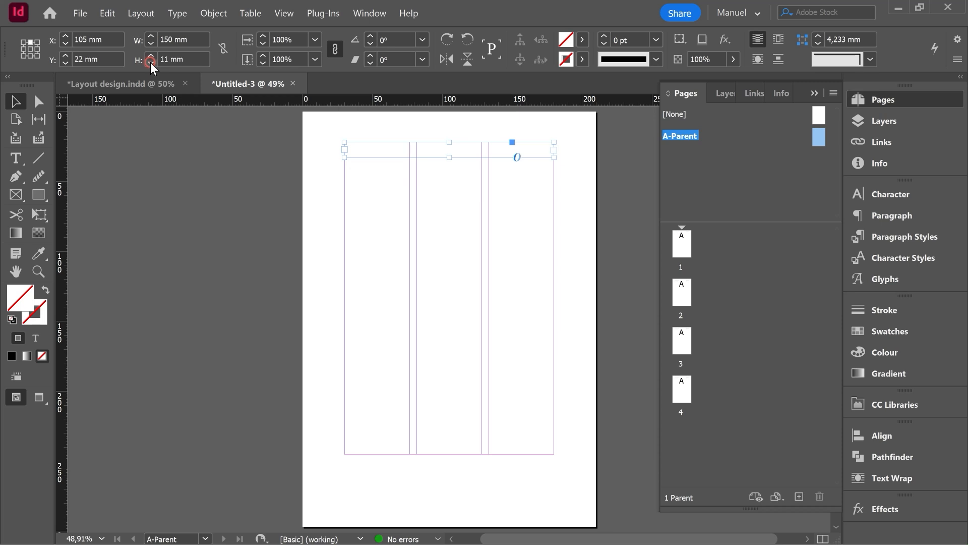
left_click(150, 62)
left_click(151, 62)
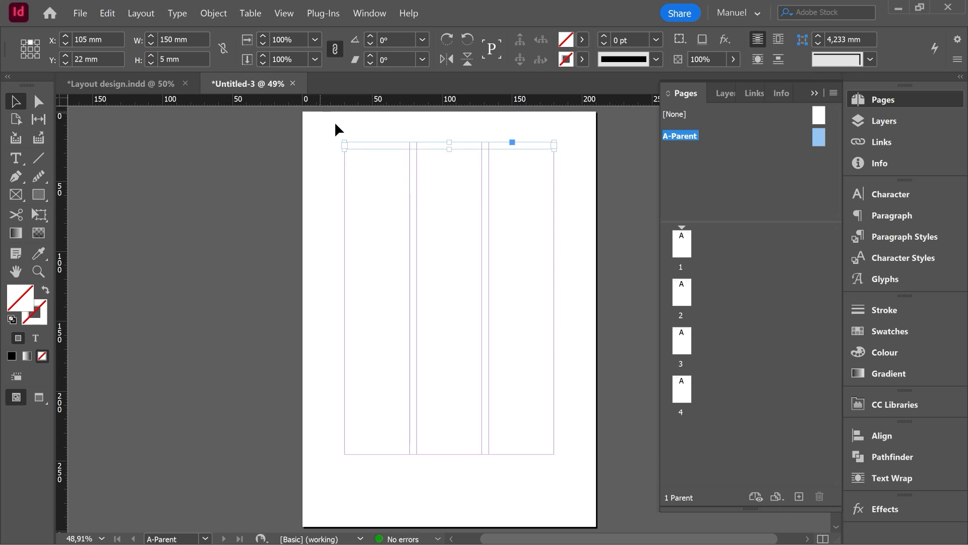
- Enter "LAYOUT INDESIGN" in the header frame and justify all lines so the two words sit at opposite ends
double_click(357, 146)
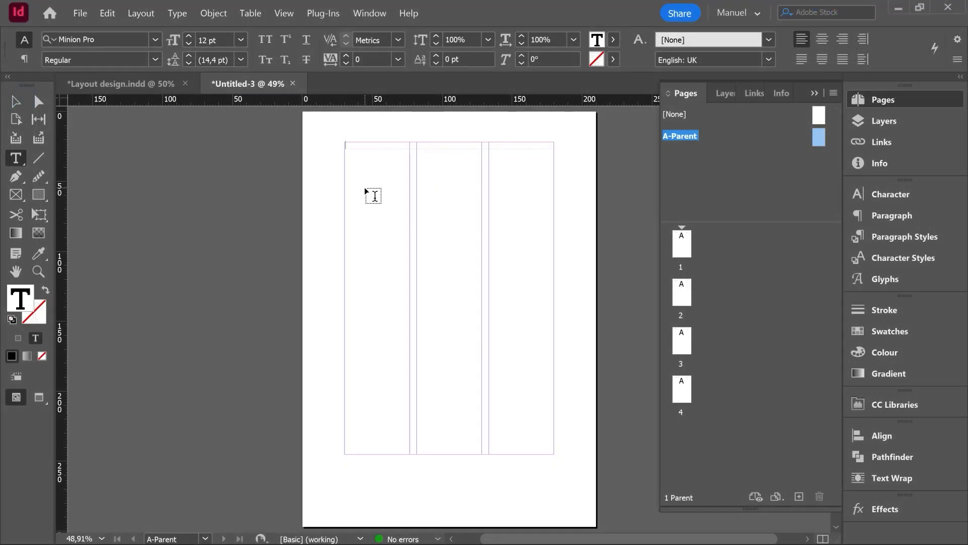
left_click(374, 196)
type("LAYOUT INDESIGN")
left_click_drag(398, 143, 339, 144)
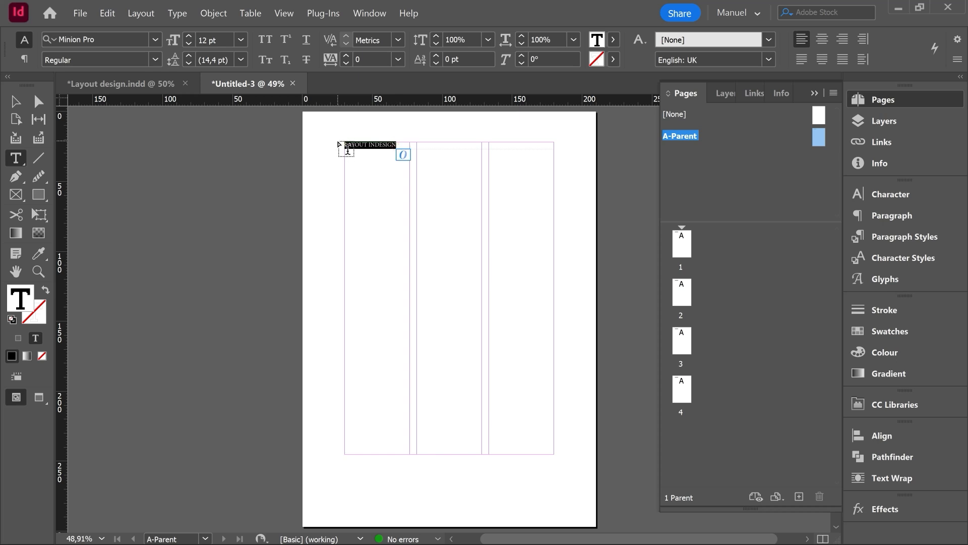
left_click(842, 59)
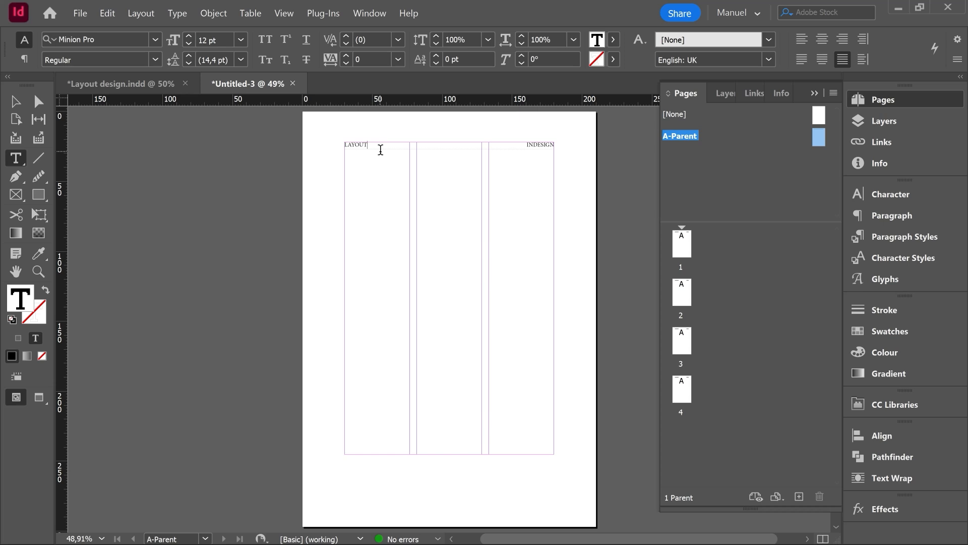
- Fill the header frame with black and set its text colour to [Paper]
left_click(16, 102)
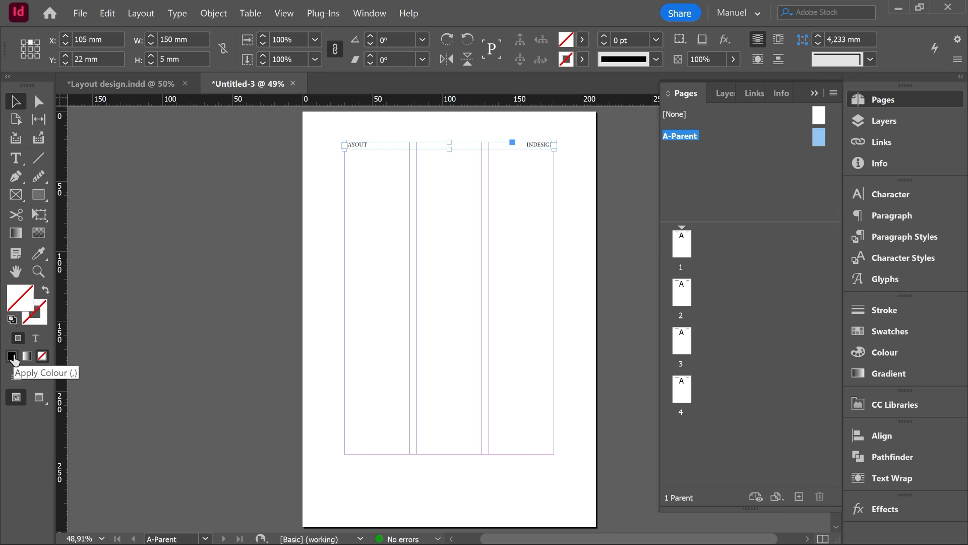
left_click(11, 356)
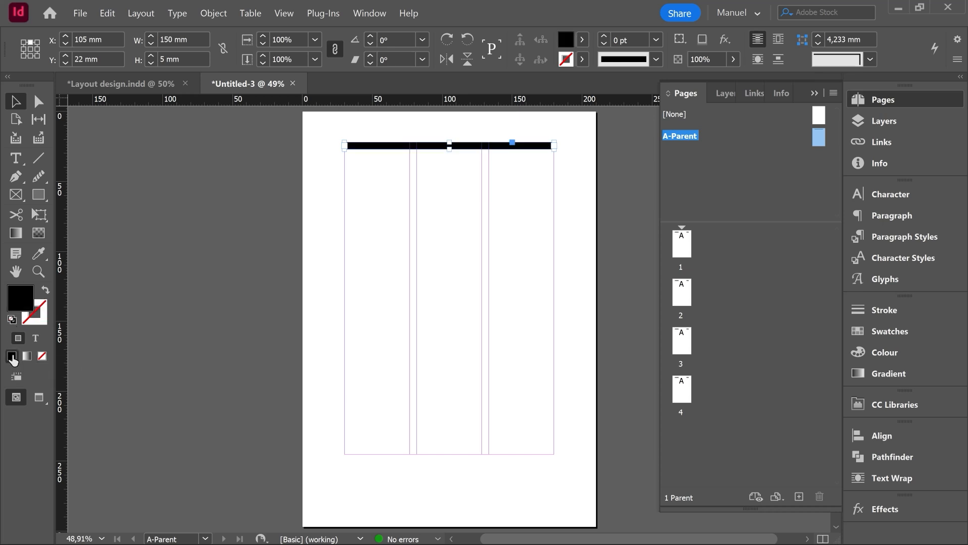
left_click(36, 340)
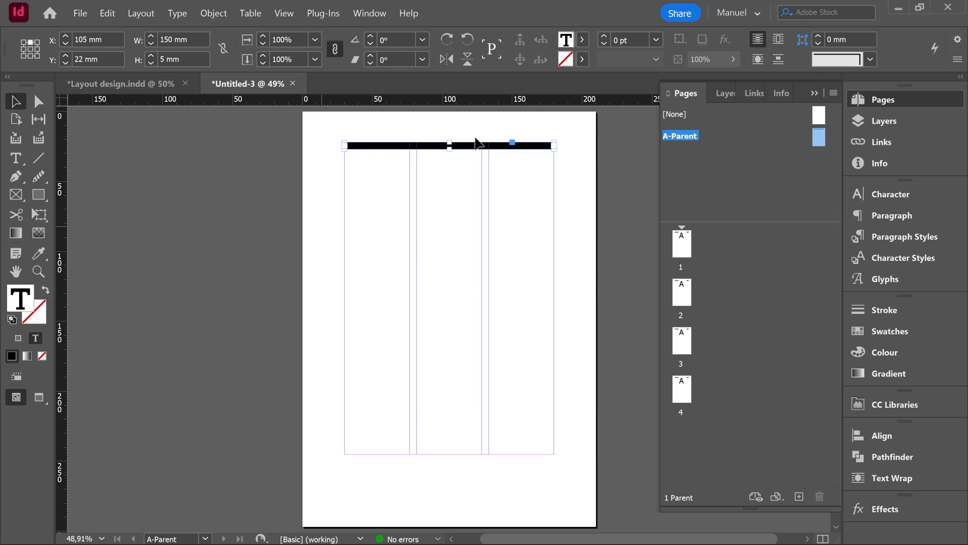
left_click(583, 39)
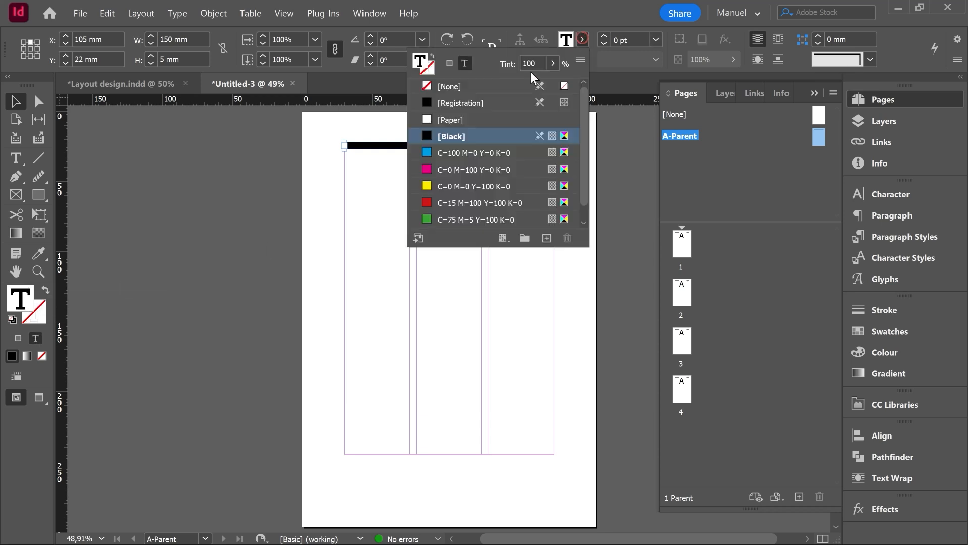
left_click(444, 119)
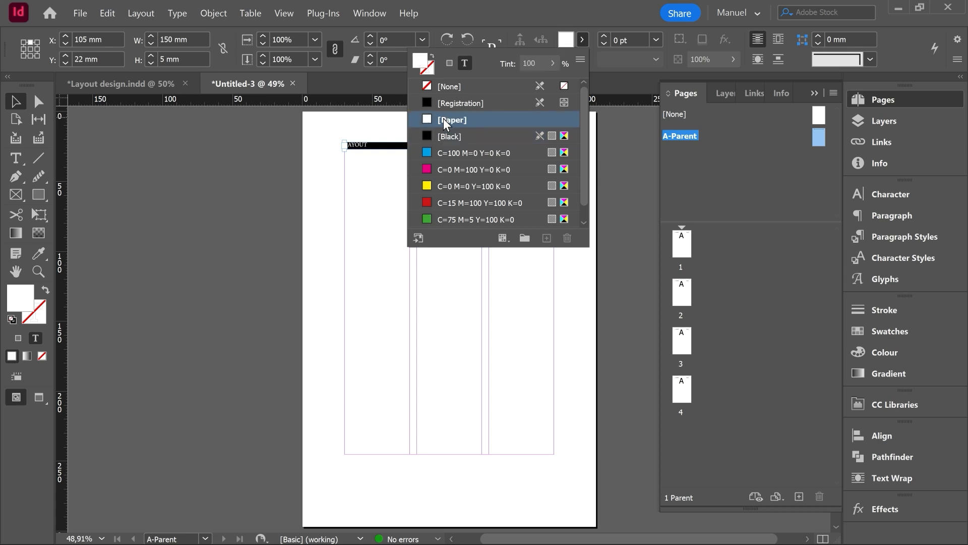
left_click(582, 40)
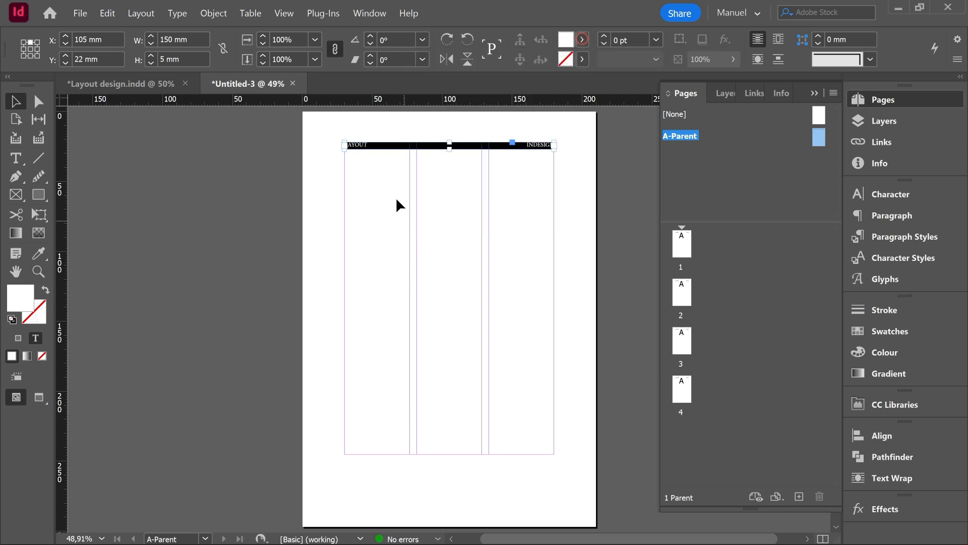
left_click(382, 167)
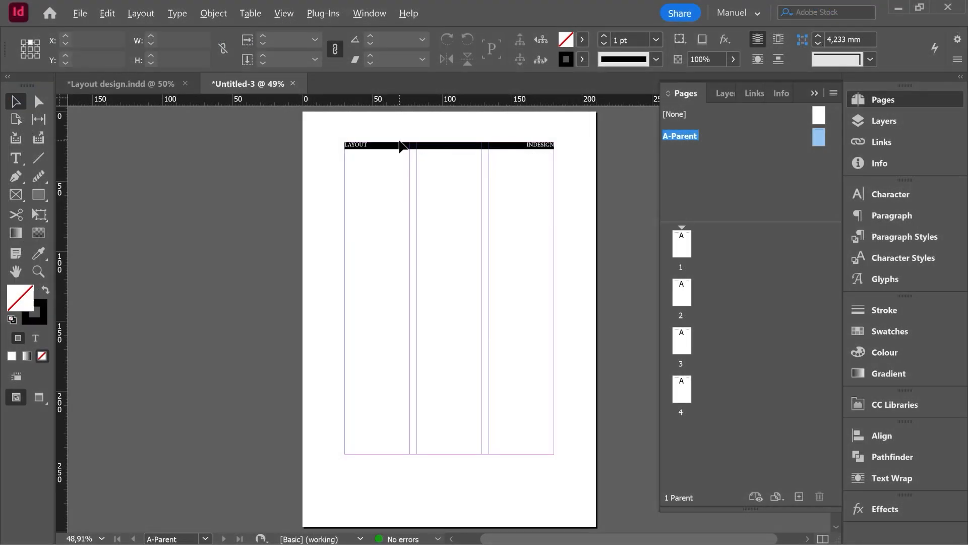
- Set the header text frame's vertical justification to Centre
key("ctrl+equal")
key("ctrl+equal")
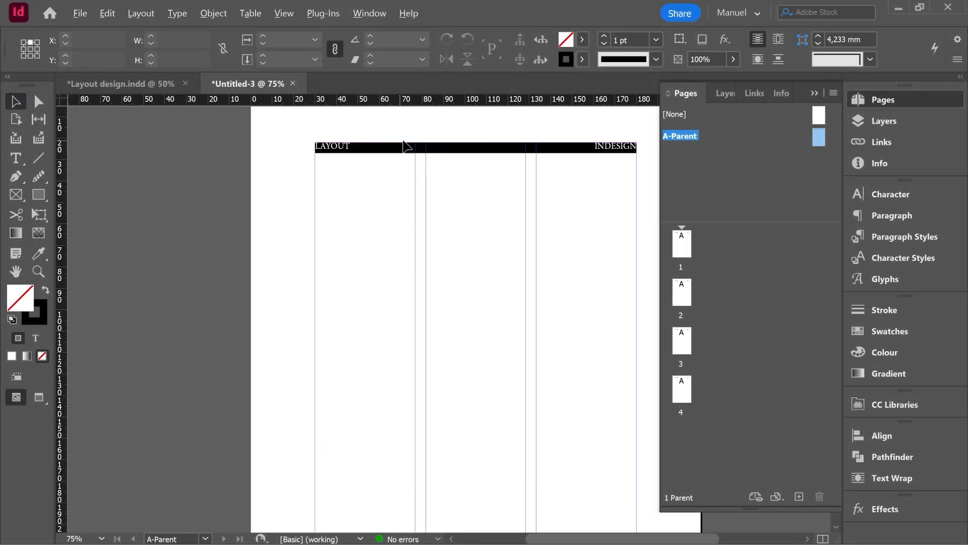
left_click(212, 174)
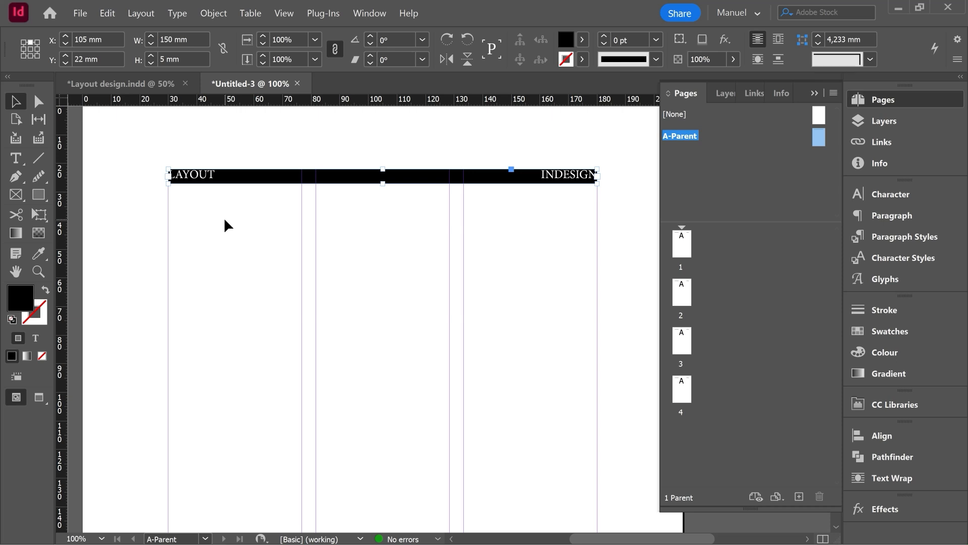
key("ctrl+b")
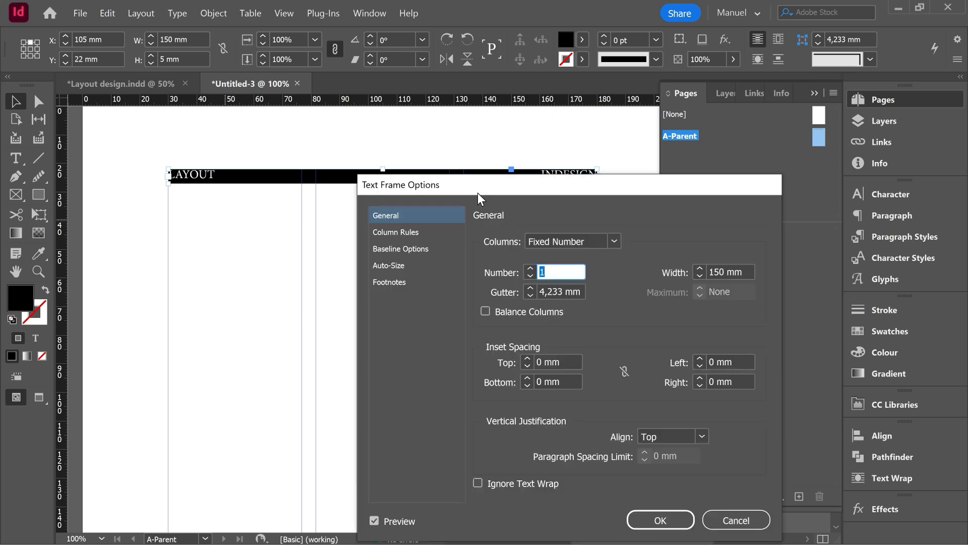
left_click_drag(473, 190, 608, 119)
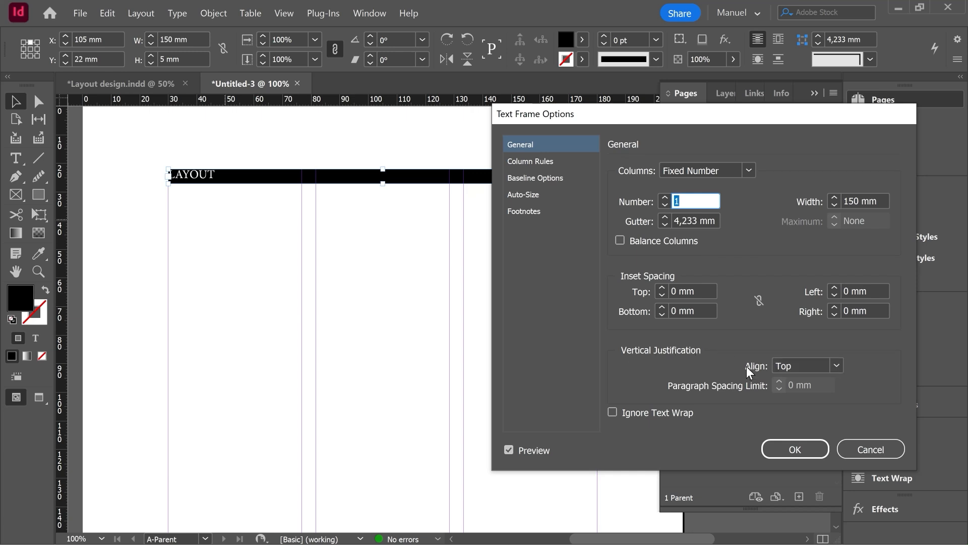
left_click(835, 367)
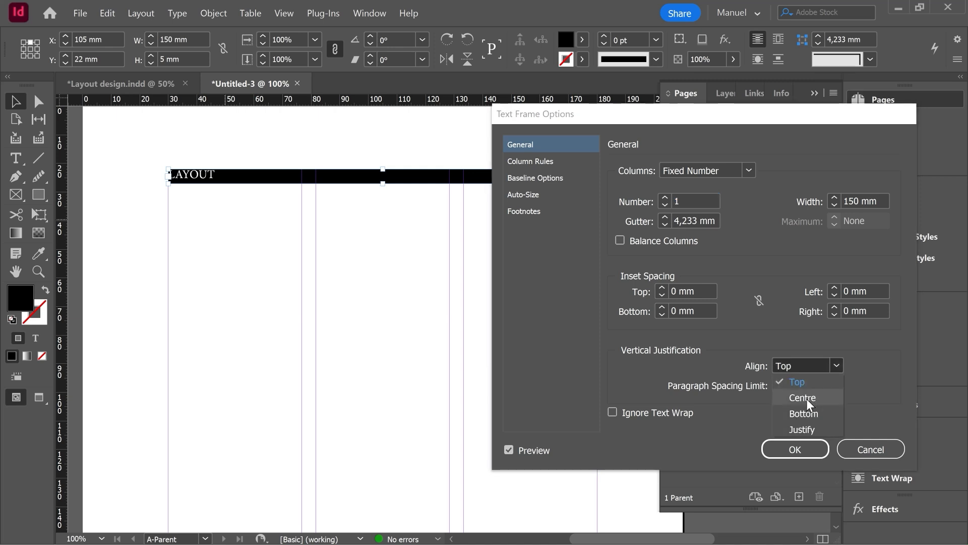
left_click(807, 398)
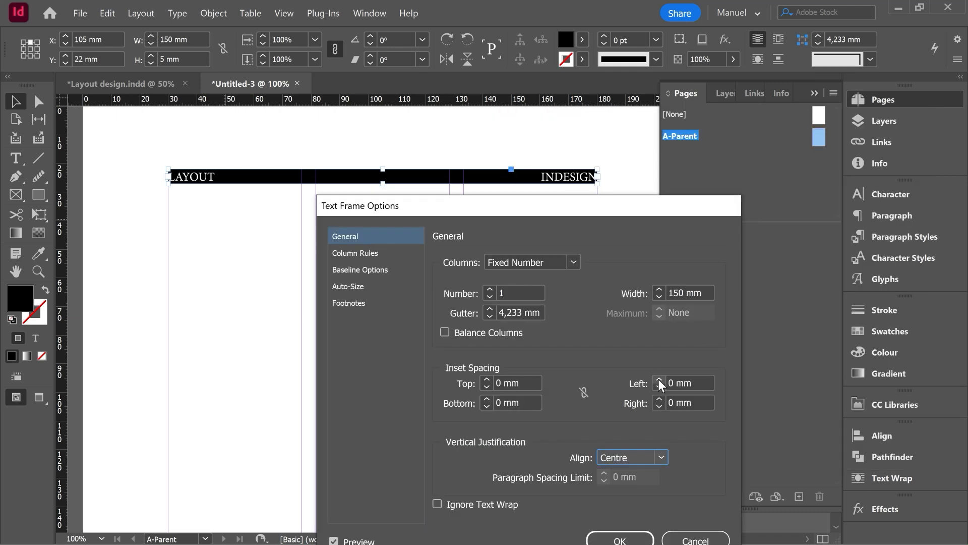
- Set the header frame's inset spacing to 5 mm on the left and 4 mm on the right
left_click(659, 380)
left_click(659, 379)
left_click(659, 379)
left_click(659, 380)
left_click(659, 380)
left_click(658, 398)
left_click(659, 398)
left_click(659, 398)
left_click(658, 398)
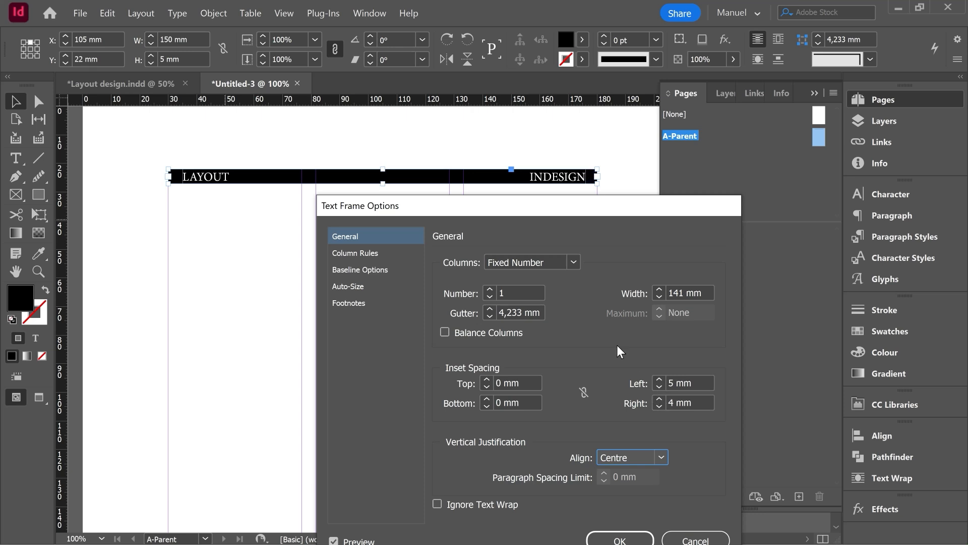
key("Return")
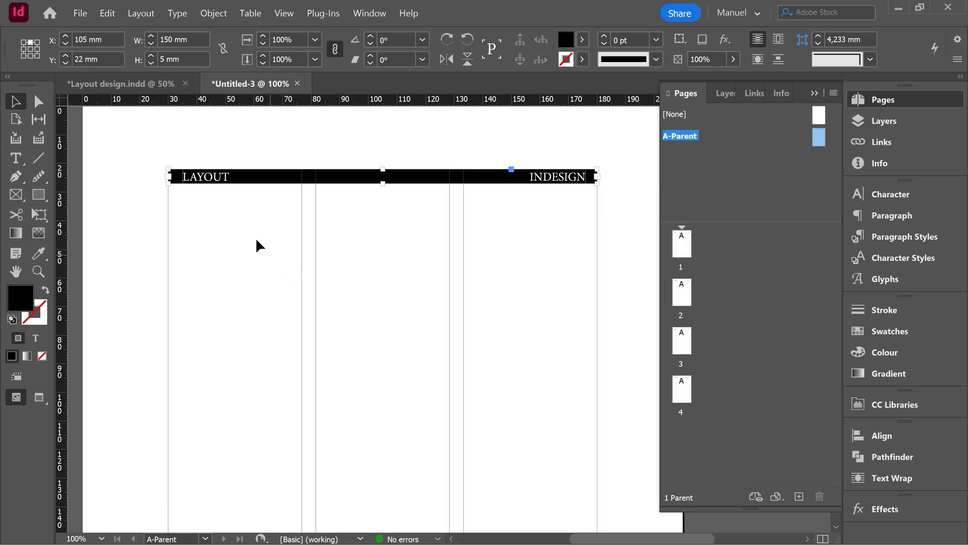
- Change the header text to Arial Regular at 9 pt
left_click(16, 158)
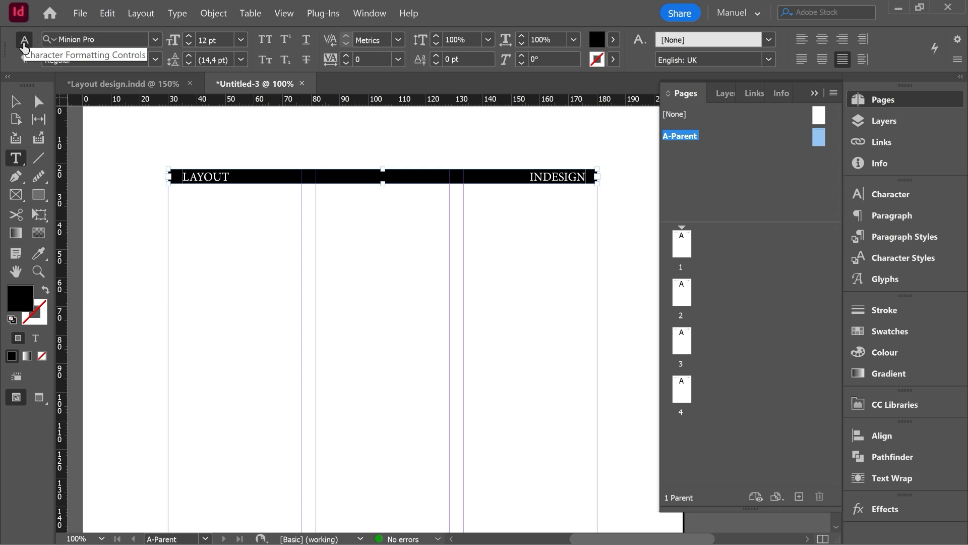
left_click(112, 39)
type("ARIAL")
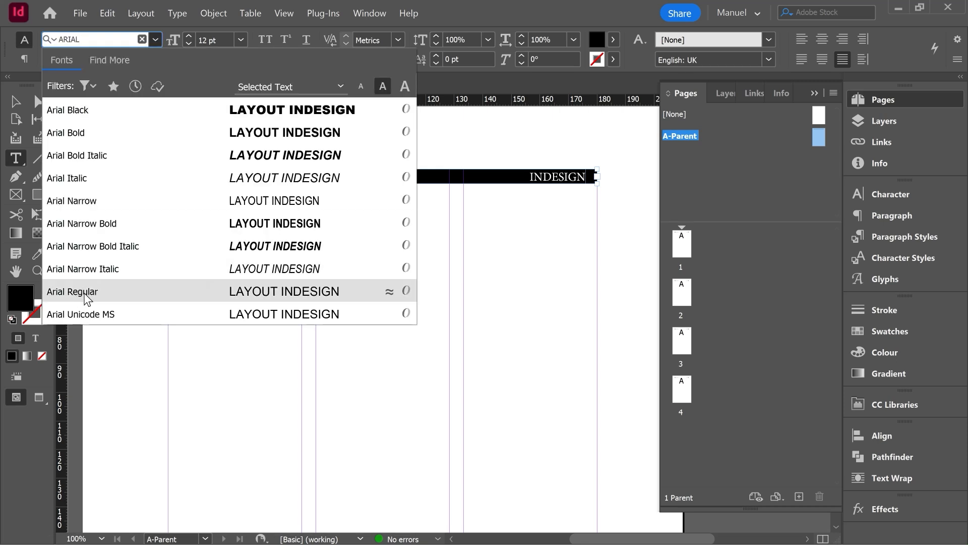
left_click(85, 294)
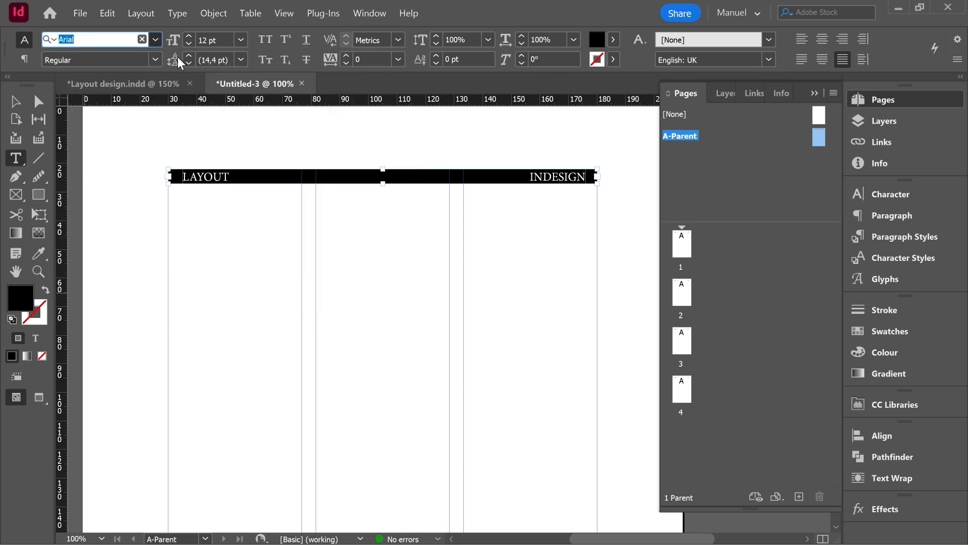
left_click(189, 44)
left_click(189, 43)
left_click(189, 44)
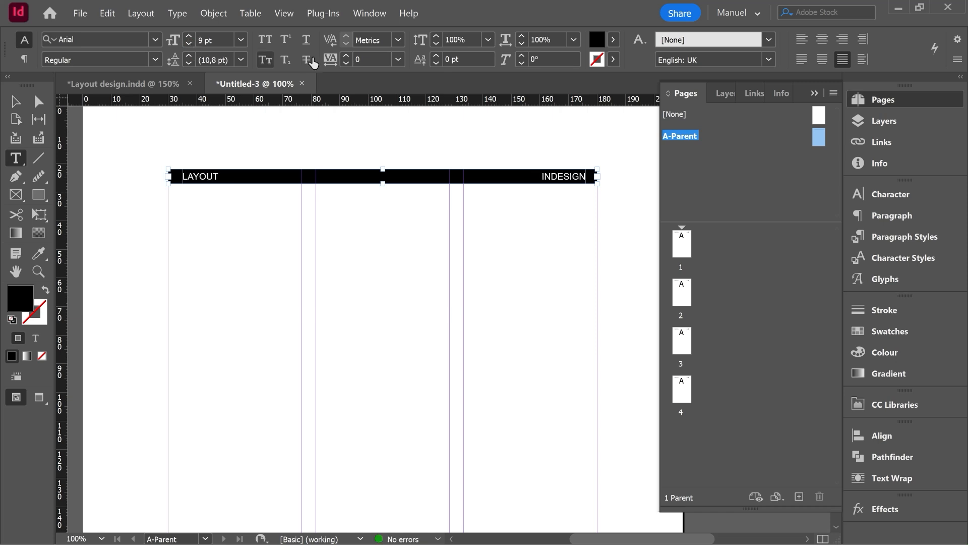
- Increase the header text's tracking to 475
left_click(346, 55)
left_click(346, 56)
left_click(346, 56)
left_click(346, 56)
left_click(346, 55)
left_click(346, 55)
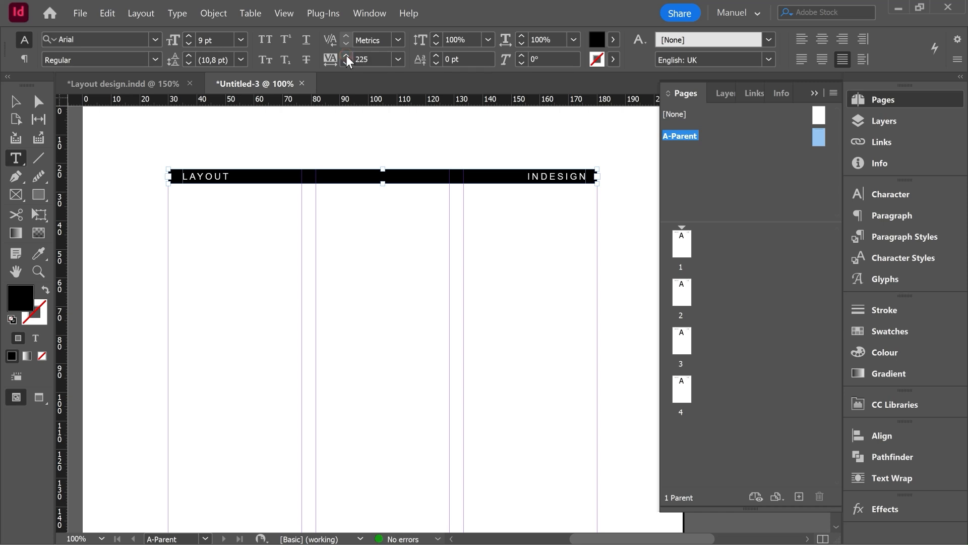
left_click(346, 56)
left_click(346, 56)
left_click(346, 55)
left_click(346, 56)
left_click(345, 55)
left_click(346, 55)
left_click(346, 56)
left_click(346, 55)
left_click(346, 55)
left_click(346, 56)
- Set the header text's font style to Bold and deselect the frame
left_click(155, 60)
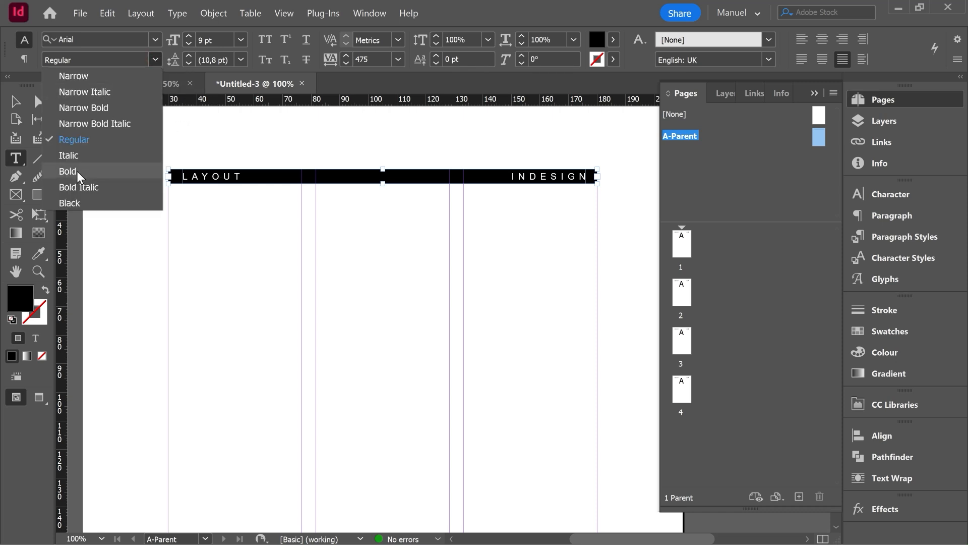
left_click(77, 171)
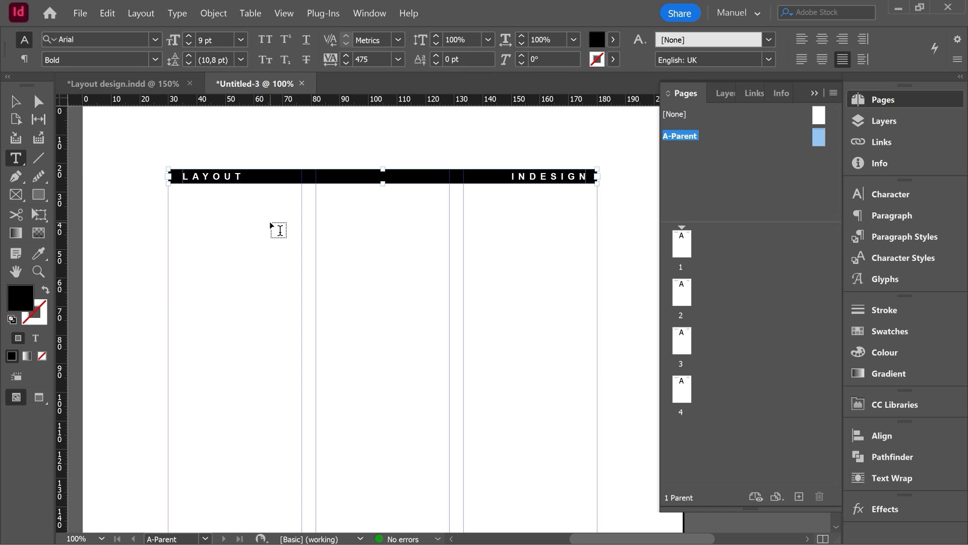
left_click(14, 101)
left_click(254, 146)
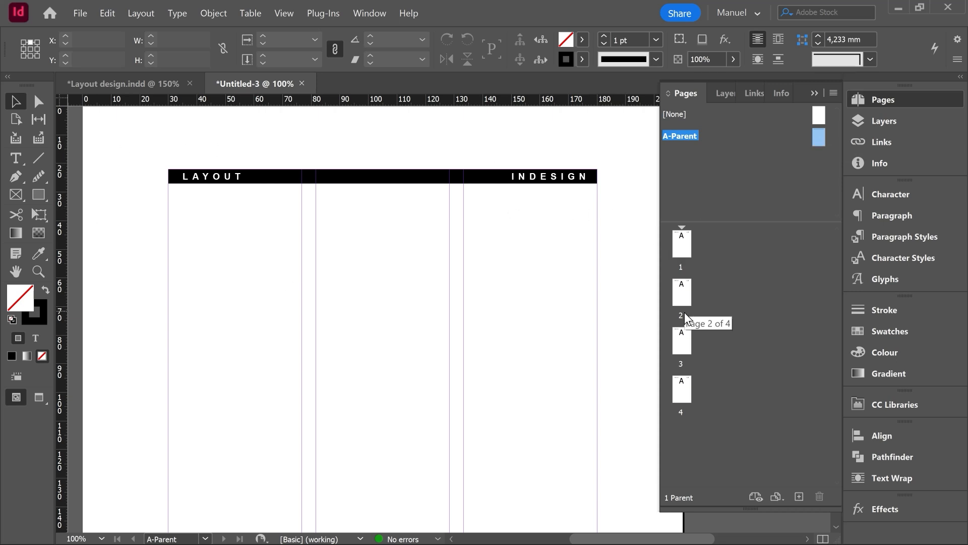
- Go through pages 1 to 4 to check the header on each page
double_click(682, 245)
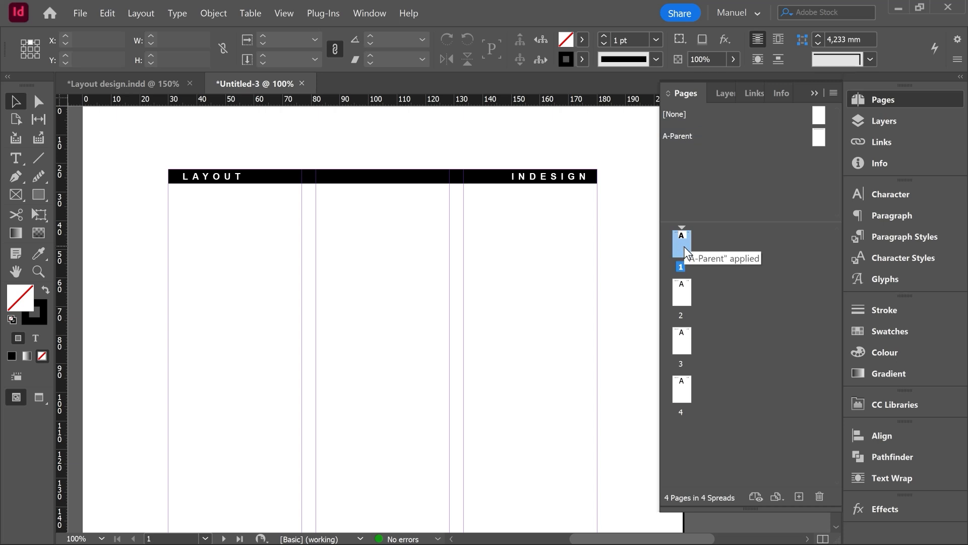
double_click(683, 295)
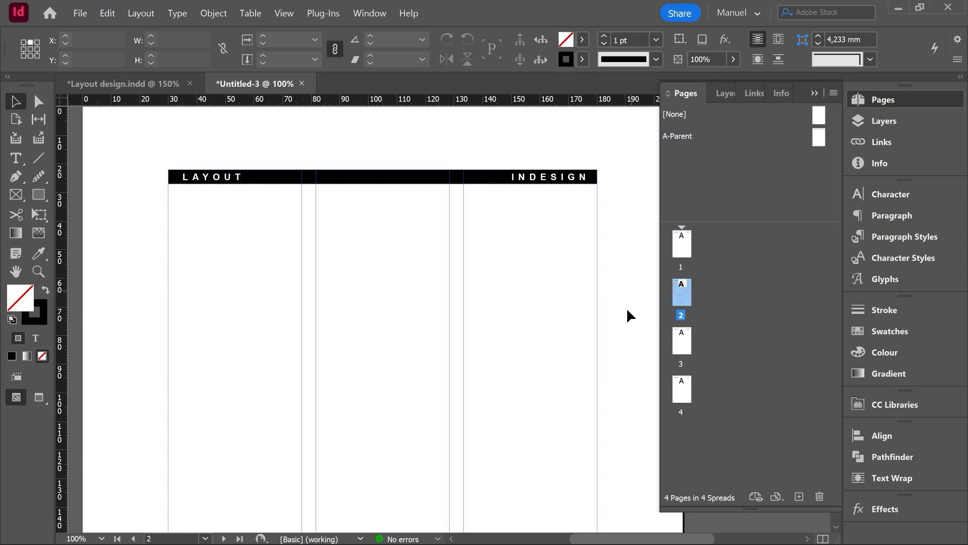
left_click(686, 346)
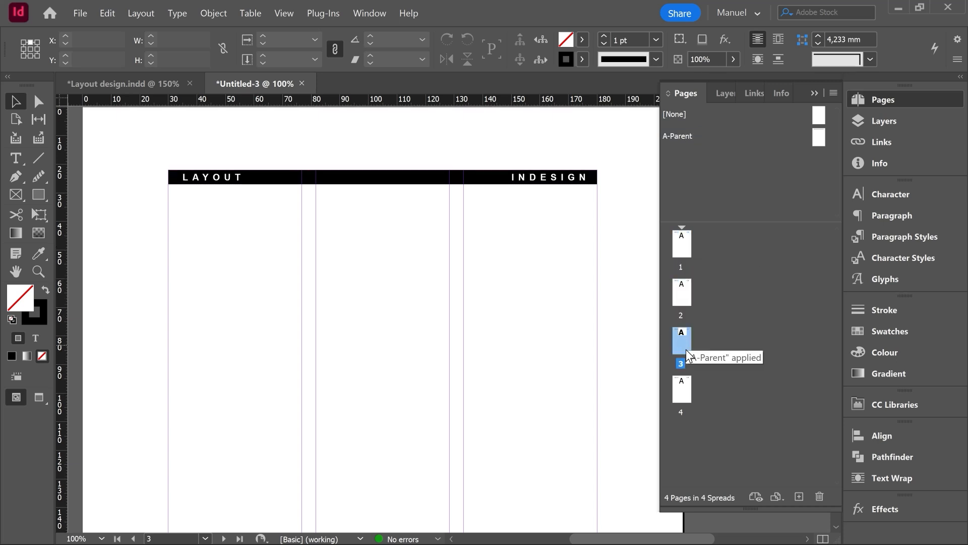
double_click(685, 389)
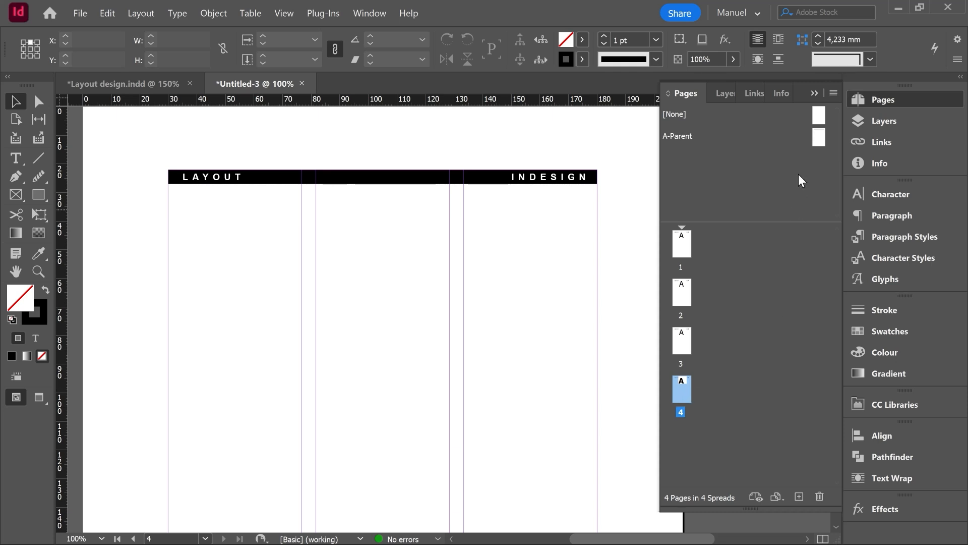
- Return to the A-Parent page and place a horizontal ruler guide at Y 56 mm
left_click(819, 136)
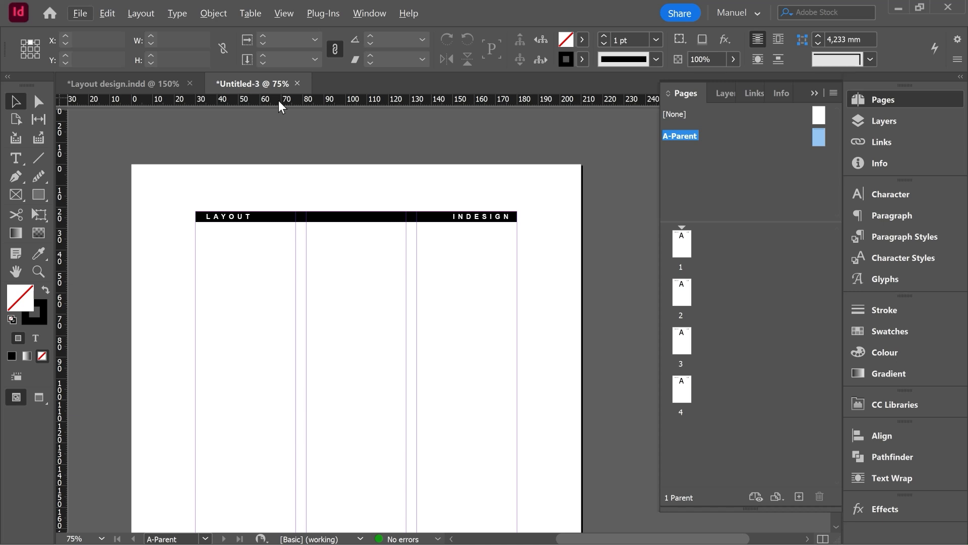
left_click_drag(277, 100, 260, 258)
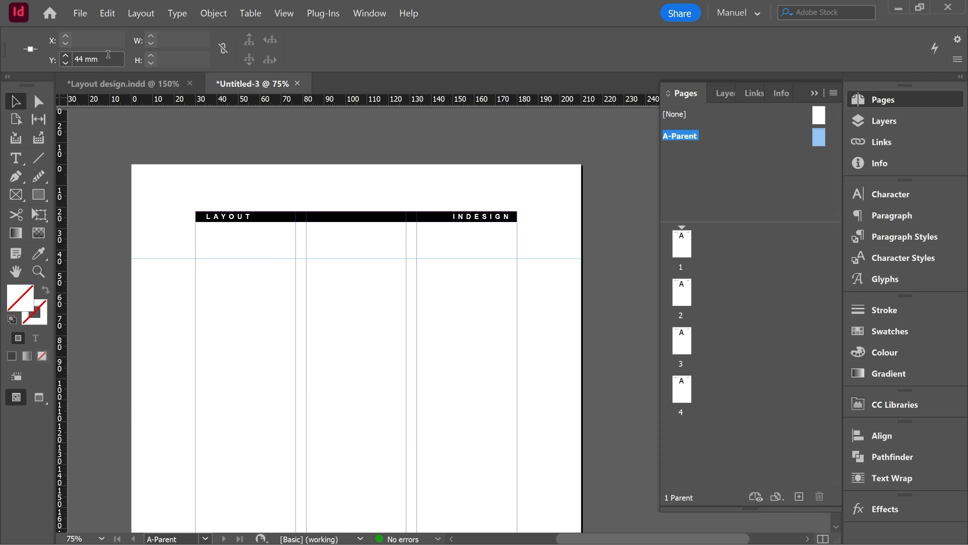
left_click(73, 59)
type("56")
key("Return")
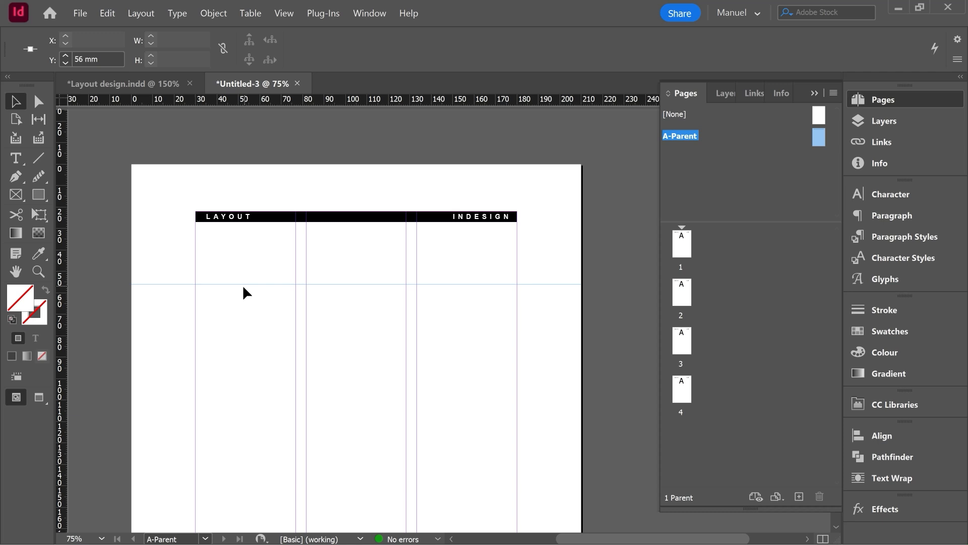
- Draw a text frame about 20 mm wide at the left margin below the guide and insert a Current Page Number marker in it
key("t")
left_click_drag(196, 284, 228, 330)
left_click_drag(229, 332, 240, 345)
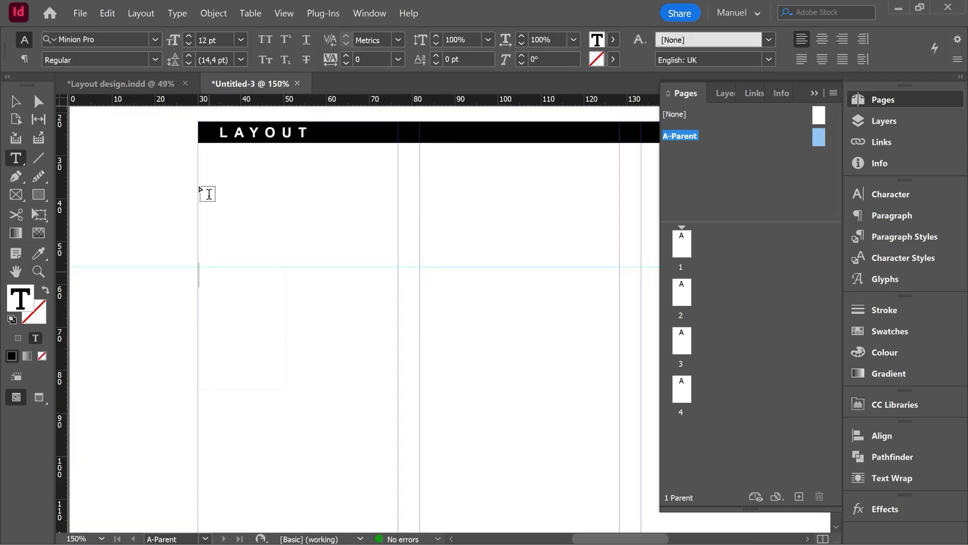
left_click(181, 13)
mouse_move(234, 372)
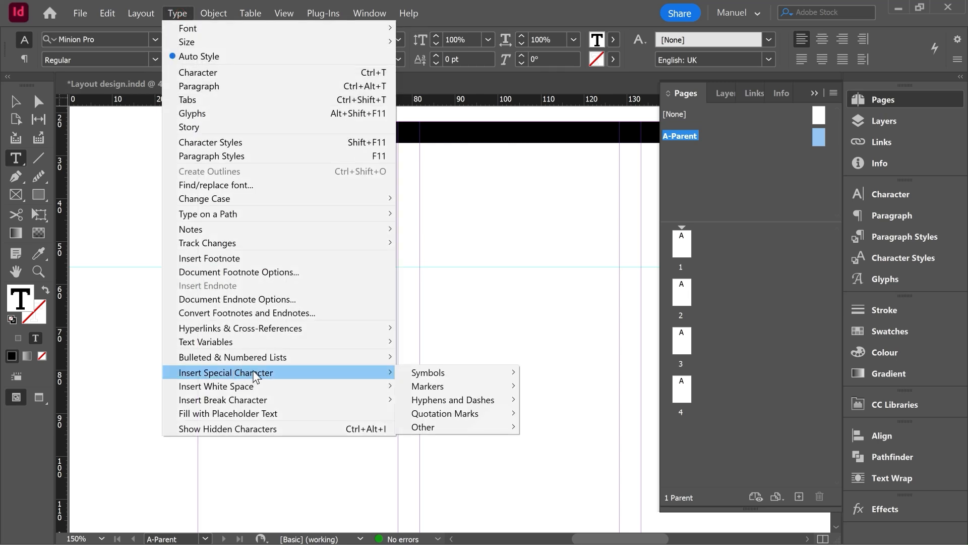
mouse_move(430, 387)
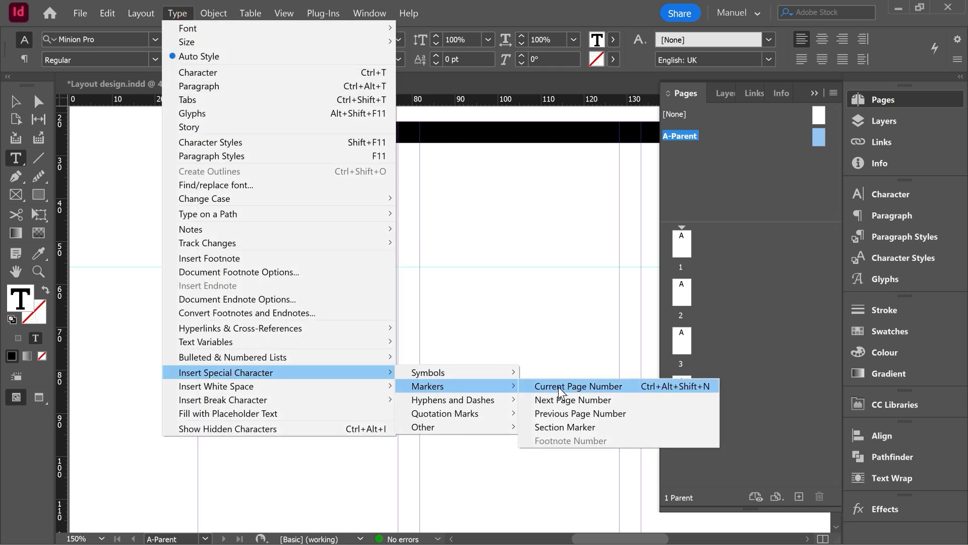
left_click(589, 386)
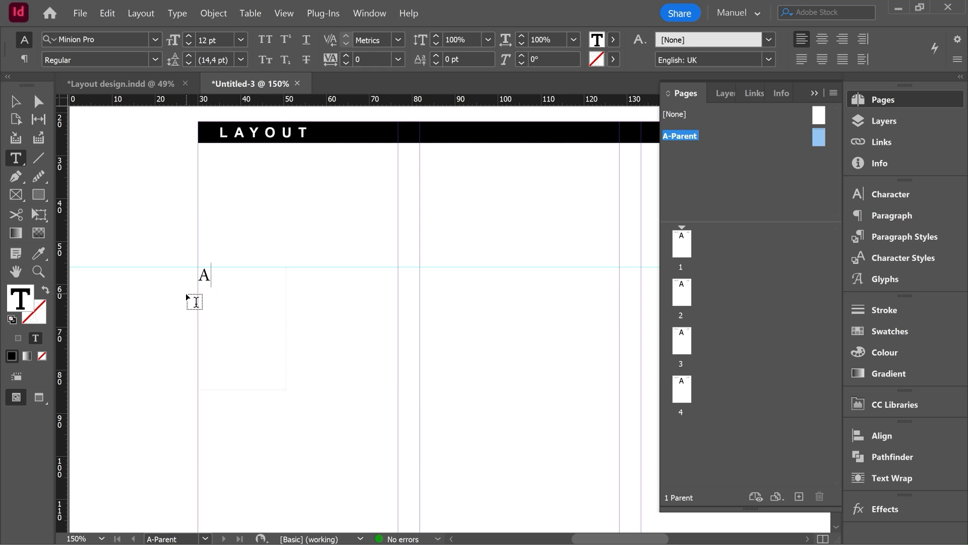
- Format the page number marker below the guide in Arial Regular at 36 pt
double_click(205, 275)
left_click(112, 40)
type("ari")
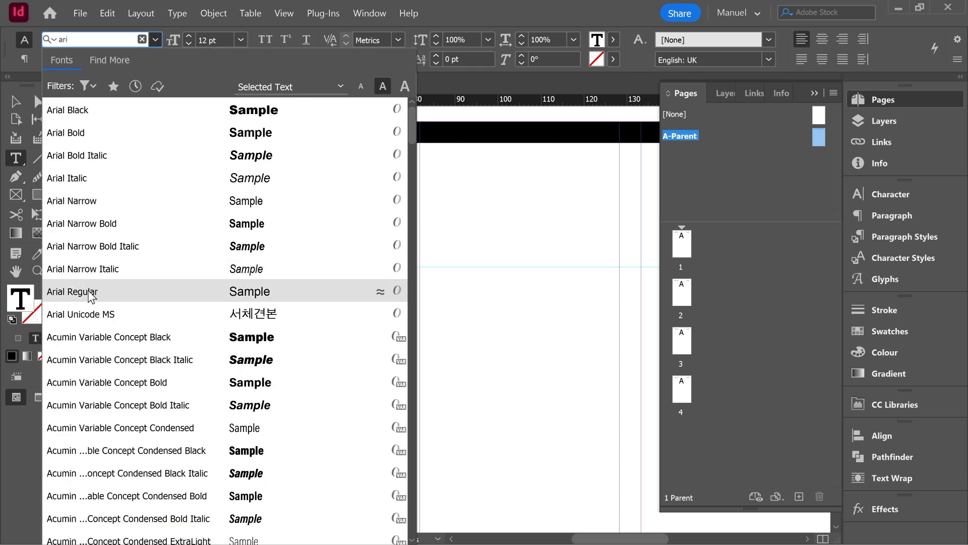
left_click(91, 293)
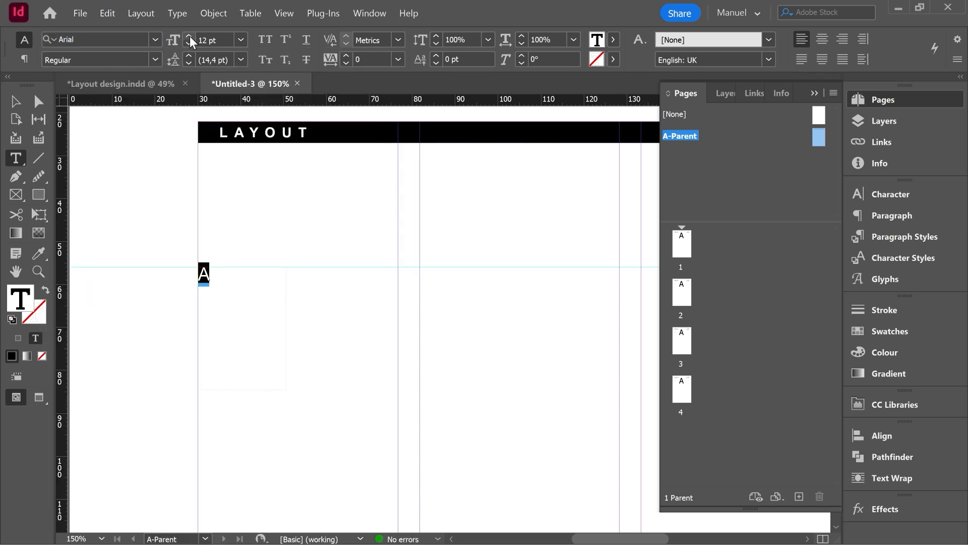
left_click(190, 36, "shift")
left_click(190, 35, "shift")
left_click(190, 35, "shift")
left_click(188, 44)
left_click(188, 44)
left_click(188, 44)
left_click(187, 44)
- Shrink the page number's text frame around the marker to about 9 mm wide and 11 mm high
left_click(15, 101)
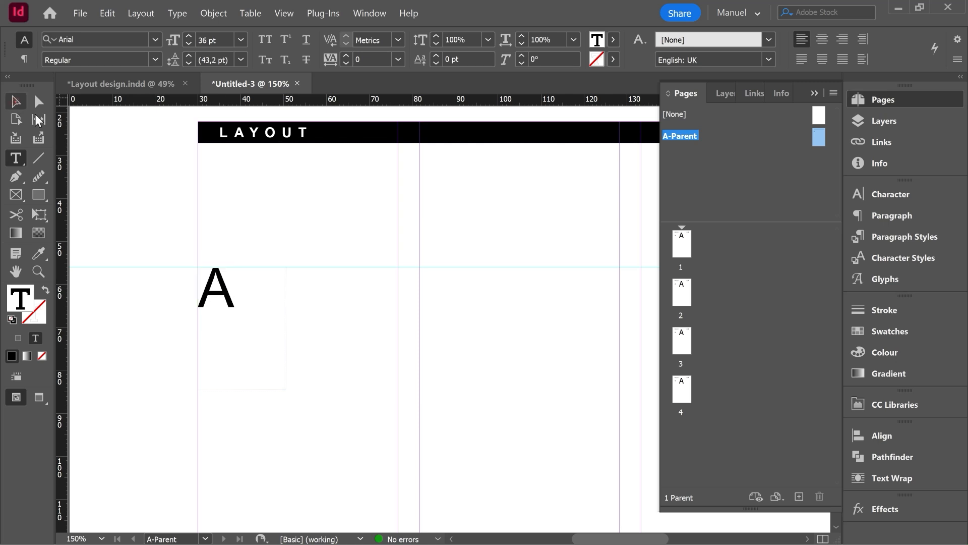
left_click(224, 291)
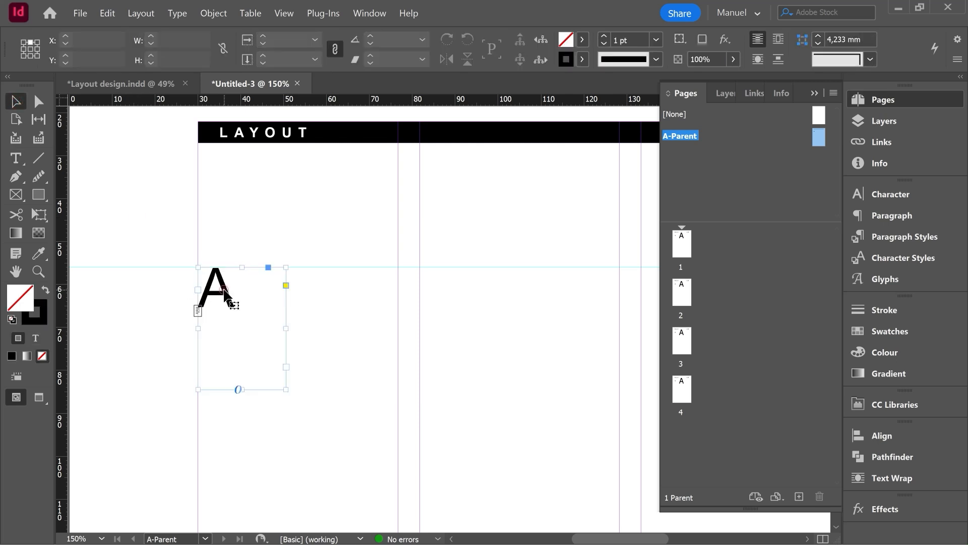
left_click_drag(286, 389, 237, 315)
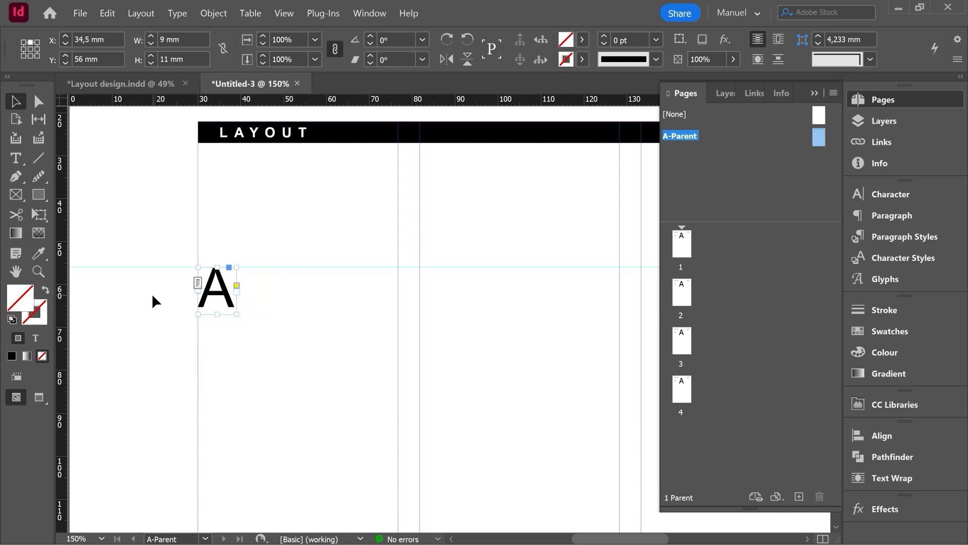
- Draw a vertical line about 33.5 mm long down from the guide beside the page number, give it a 2 pt stroke and shorten it slightly
left_click(39, 157)
mouse_move(245, 268)
left_mouse_down()
mouse_move(253, 400)
mouse_move(239, 420)
mouse_move(244, 410)
left_mouse_up()
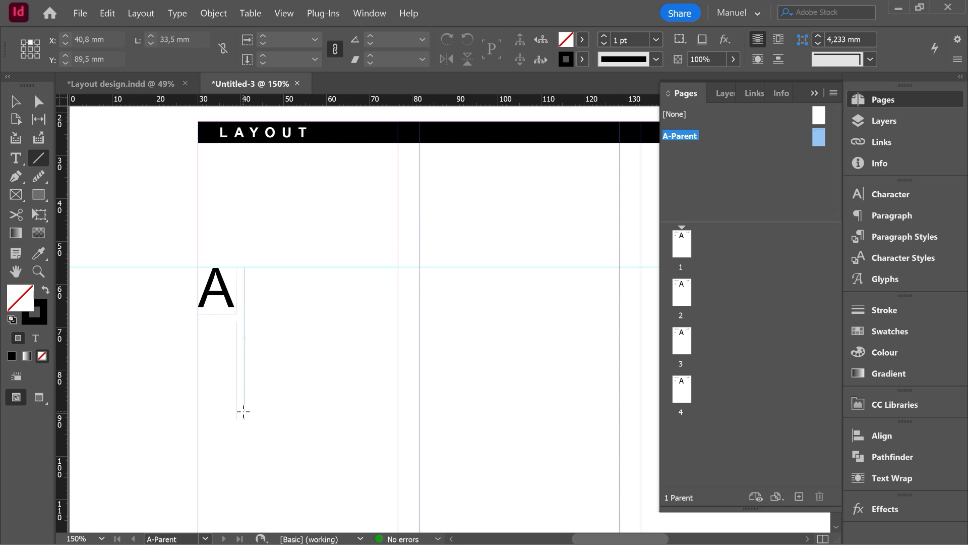
left_click(604, 35)
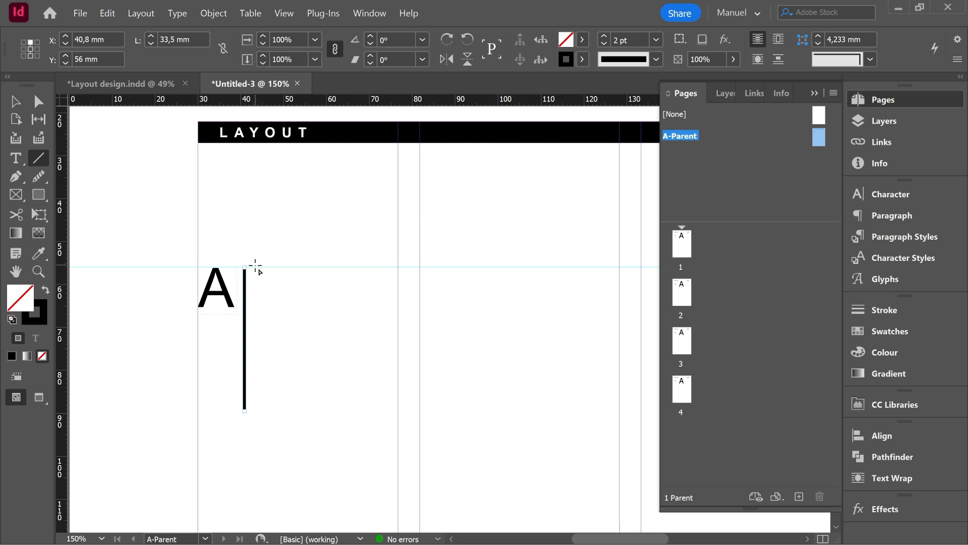
left_click(151, 44)
left_click(151, 43)
- Add a text frame between the vertical line and the first column's edge reading "Playing with drop caps", with a paragraph break before "drop"
left_click(14, 159)
left_click_drag(256, 268, 396, 372)
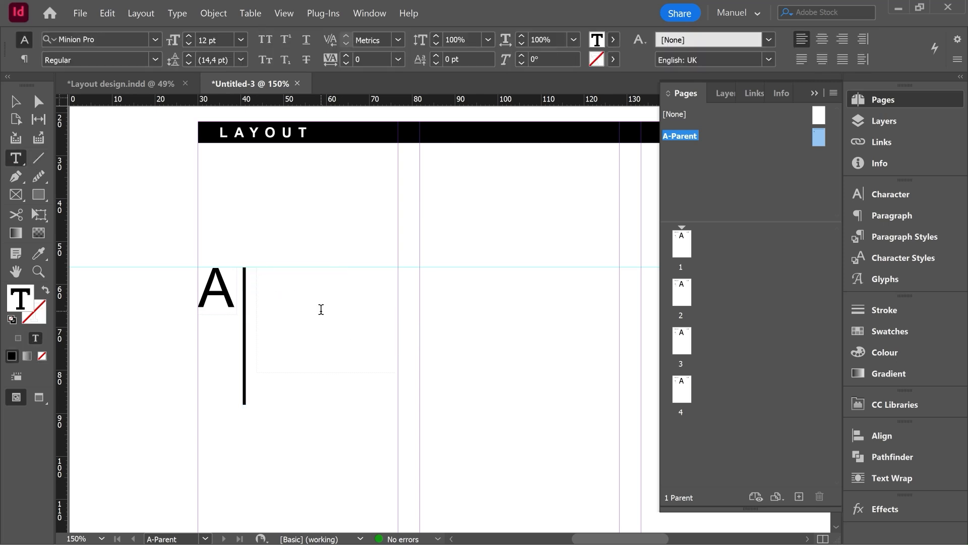
type("Playing with drop caps")
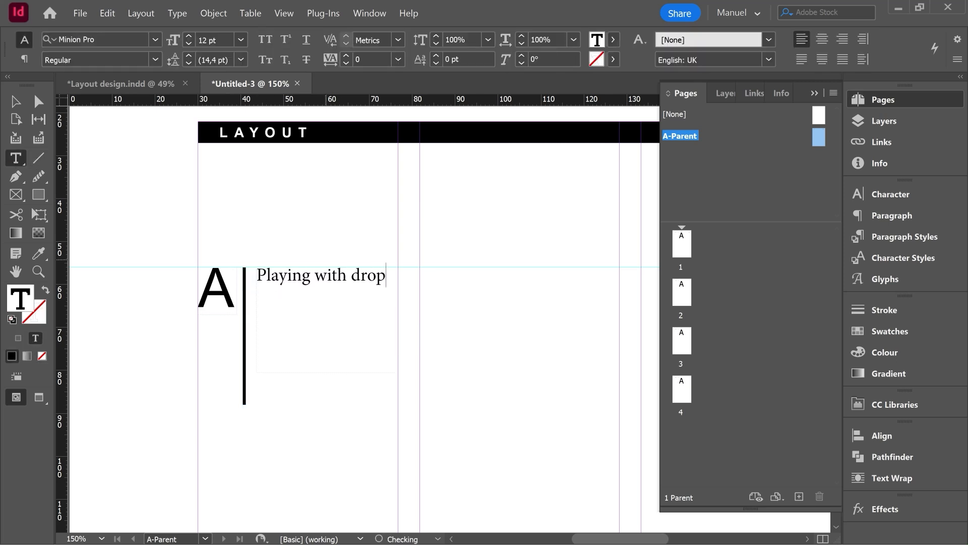
left_click(346, 274)
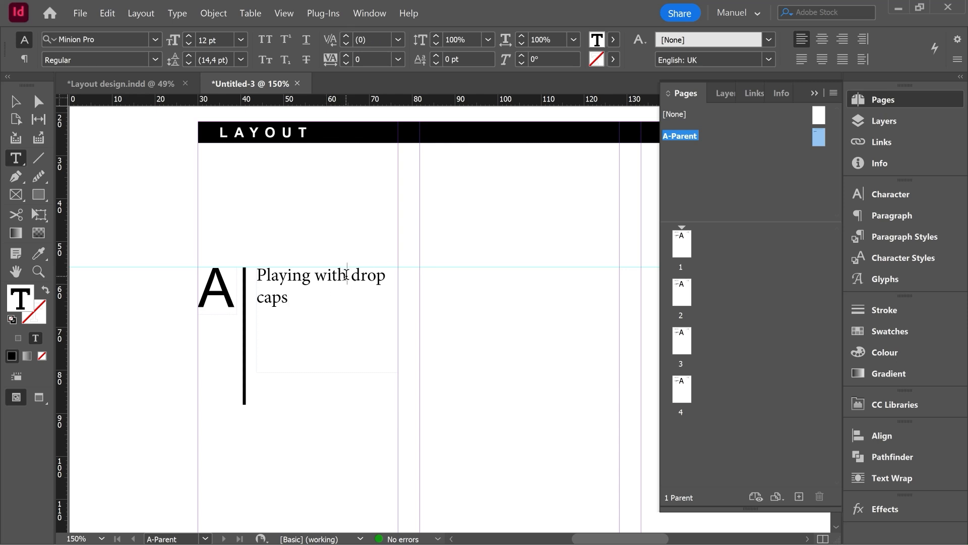
key("Return")
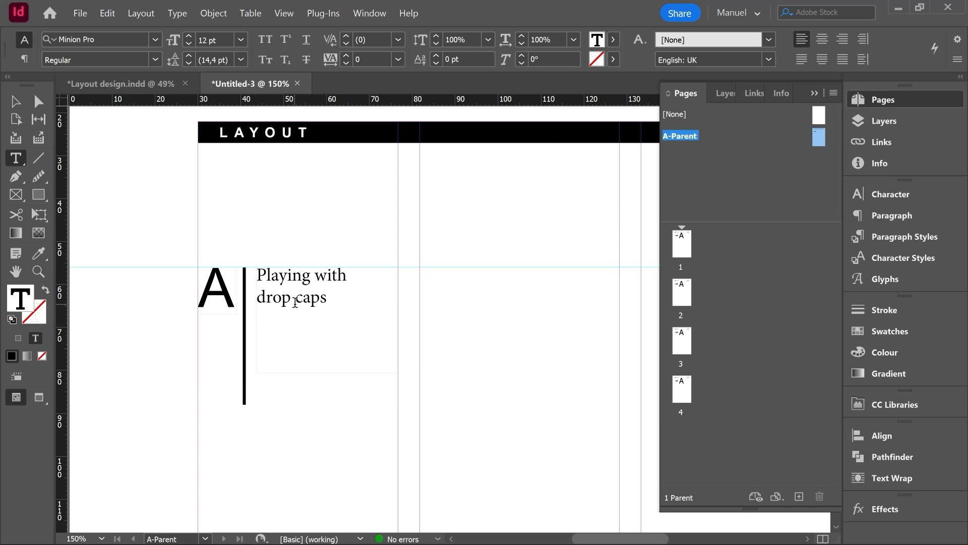
- Show hidden characters and set the "Playing with drop caps" text in Arial Bold
left_click(176, 14)
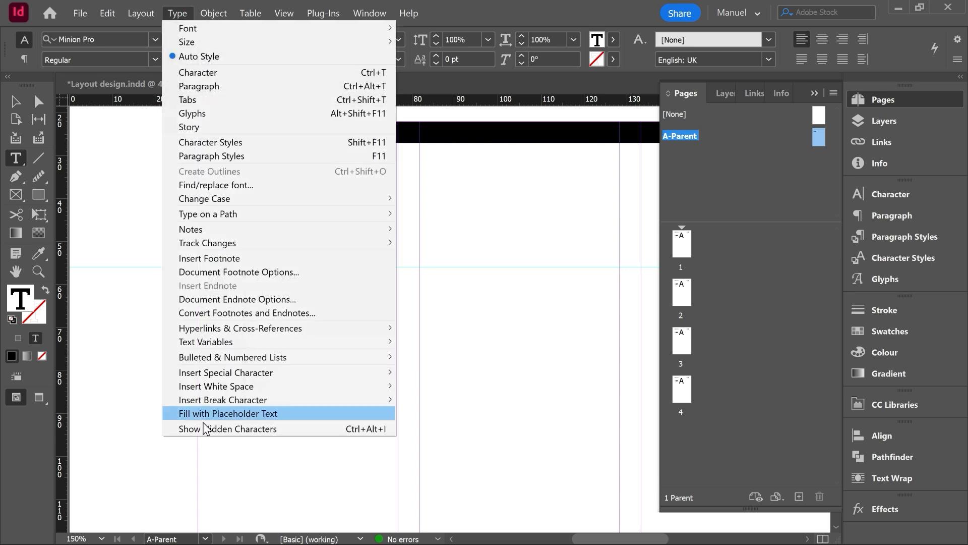
left_click(254, 430)
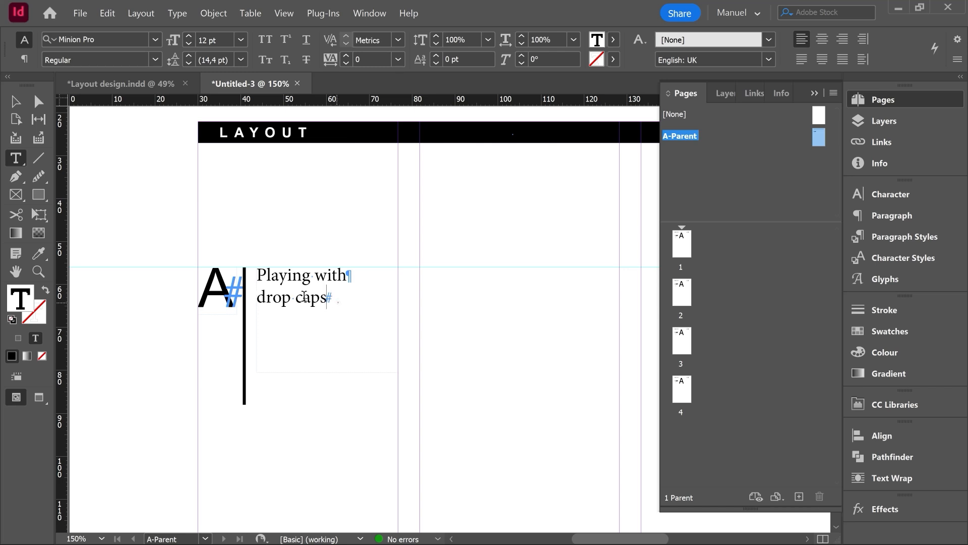
left_click_drag(336, 301, 255, 277)
left_click(107, 39)
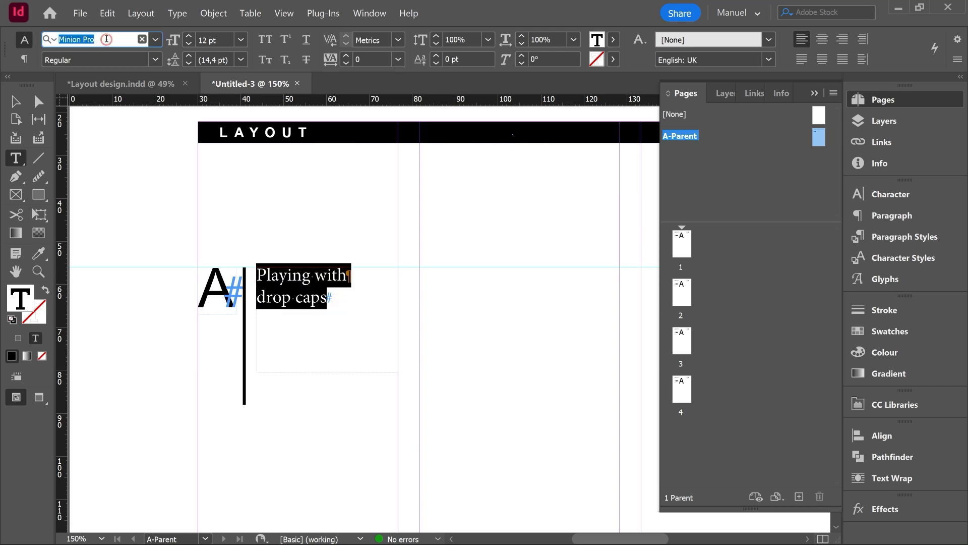
type("arial")
left_click(85, 132)
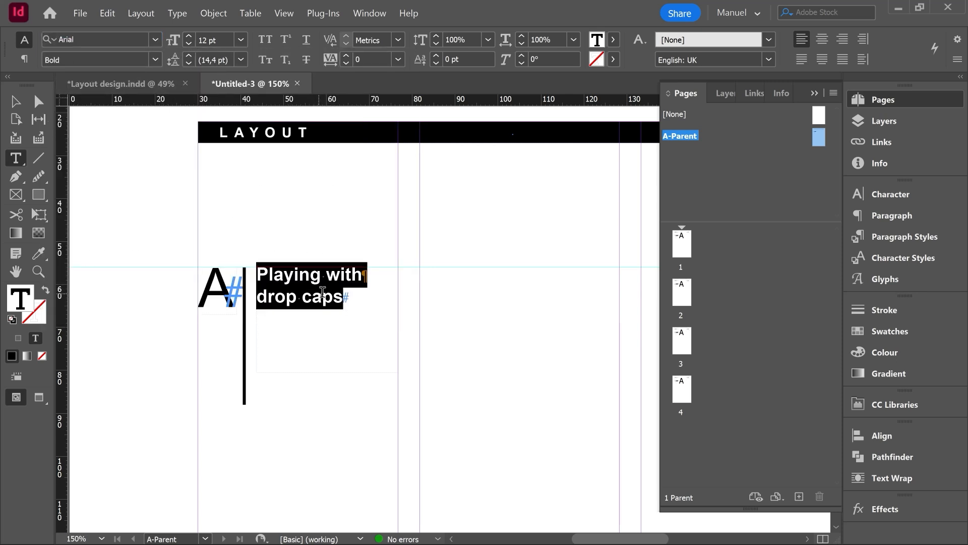
left_click(352, 300)
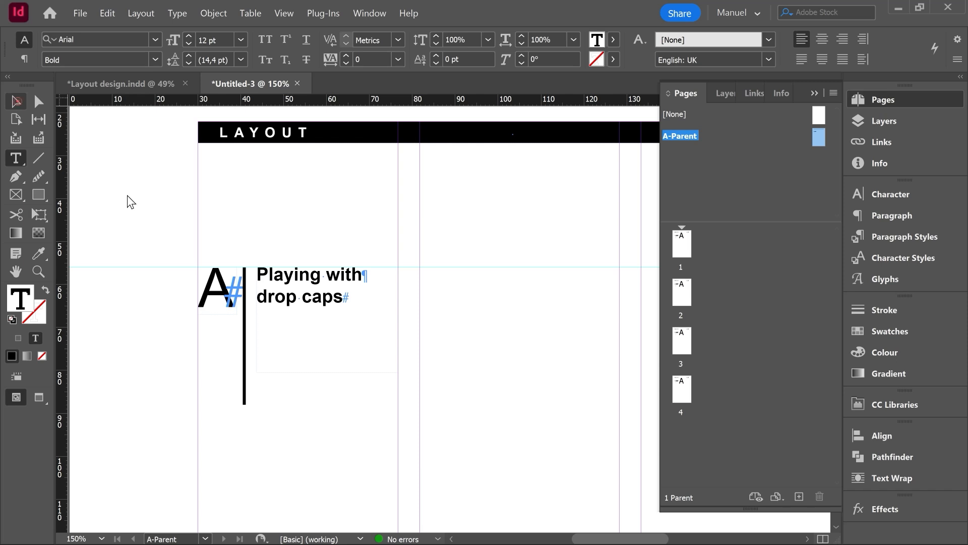
- Shrink the "Playing with drop caps" frame to about 26.6 mm wide and 11 mm high, and deselect it
key("Escape")
left_click(319, 334)
left_click_drag(398, 373, 371, 314)
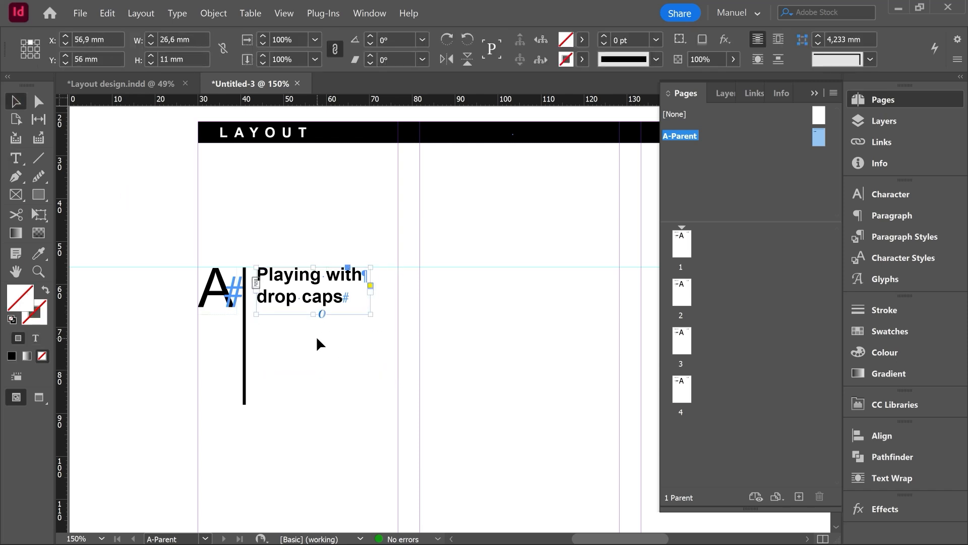
left_click(337, 355)
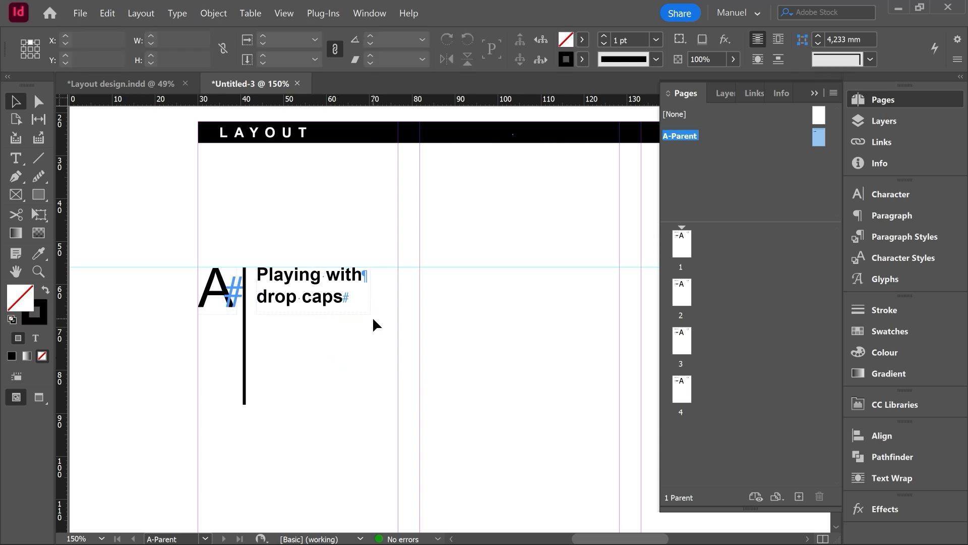
- Draw a text frame about 46 mm wide under the middle column, from the bottom margin to the page edge, and insert a Current Page Number marker
scroll(314, 341, "down", 2, "alt")
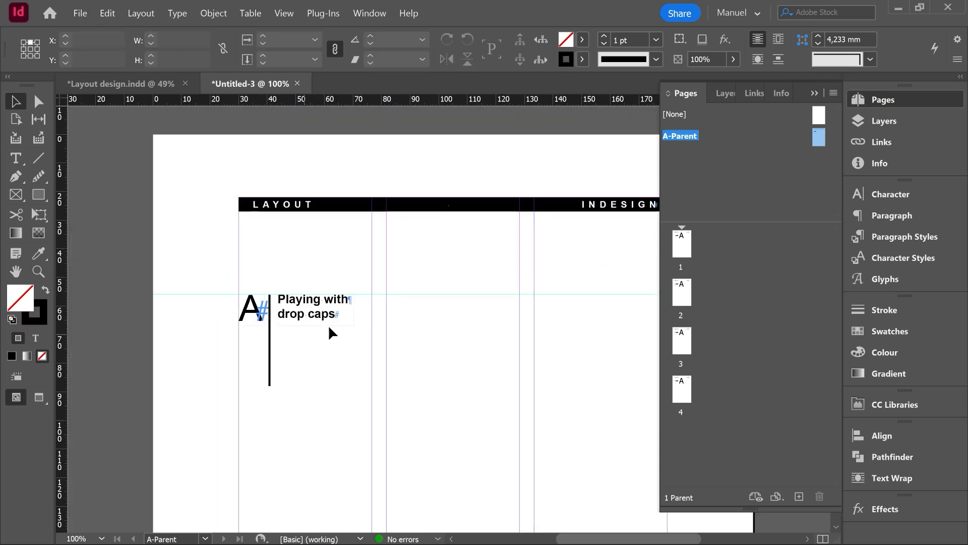
scroll(468, 253, "down", 10)
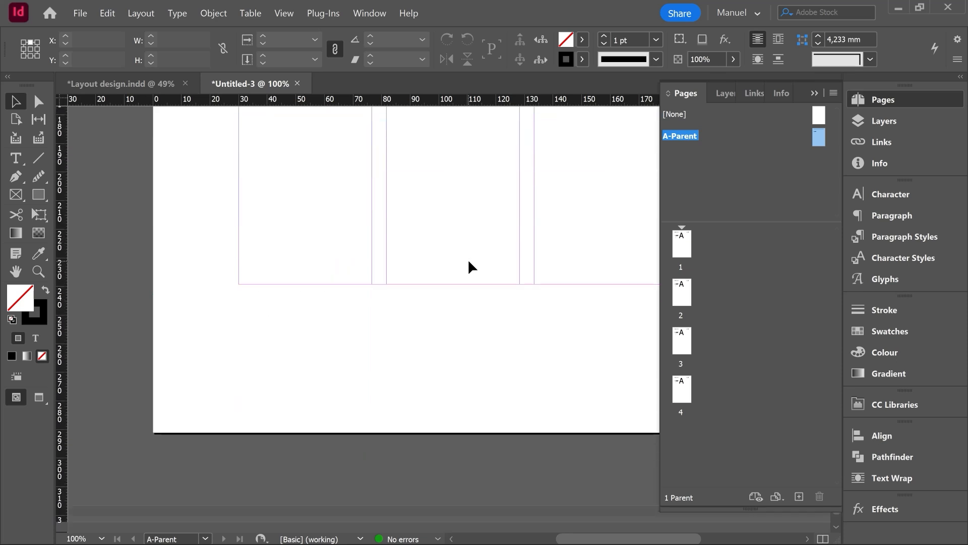
left_click(23, 158)
left_click_drag(386, 284, 520, 433)
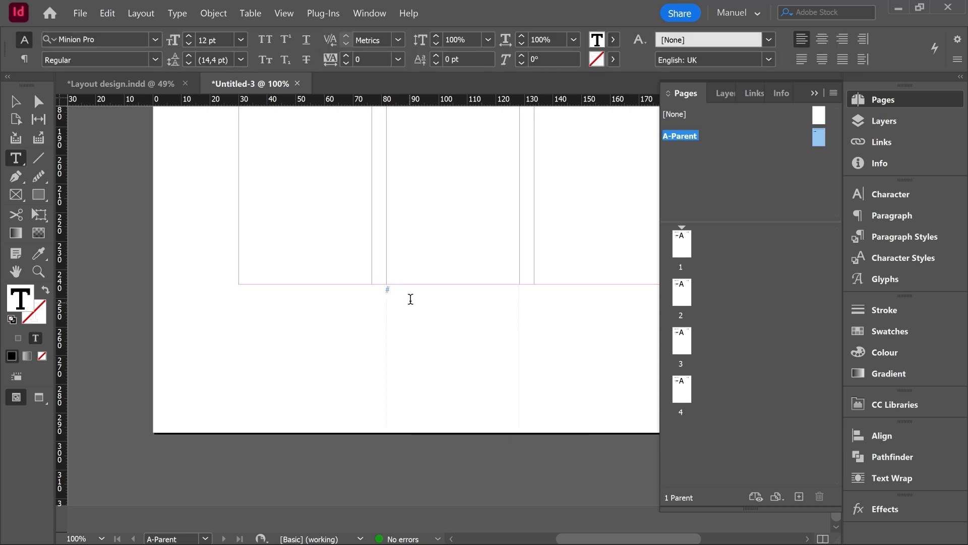
left_click(177, 14)
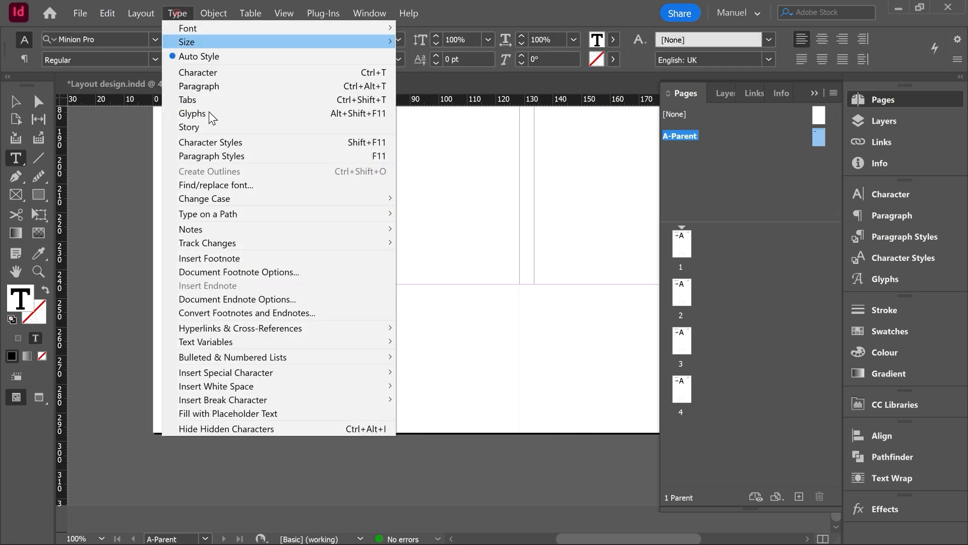
mouse_move(260, 373)
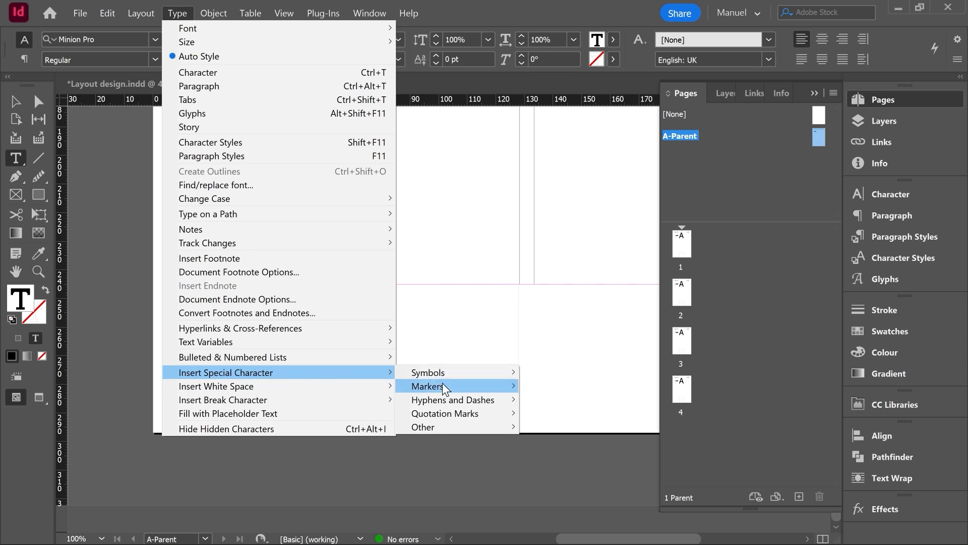
mouse_move(443, 384)
left_click(613, 386)
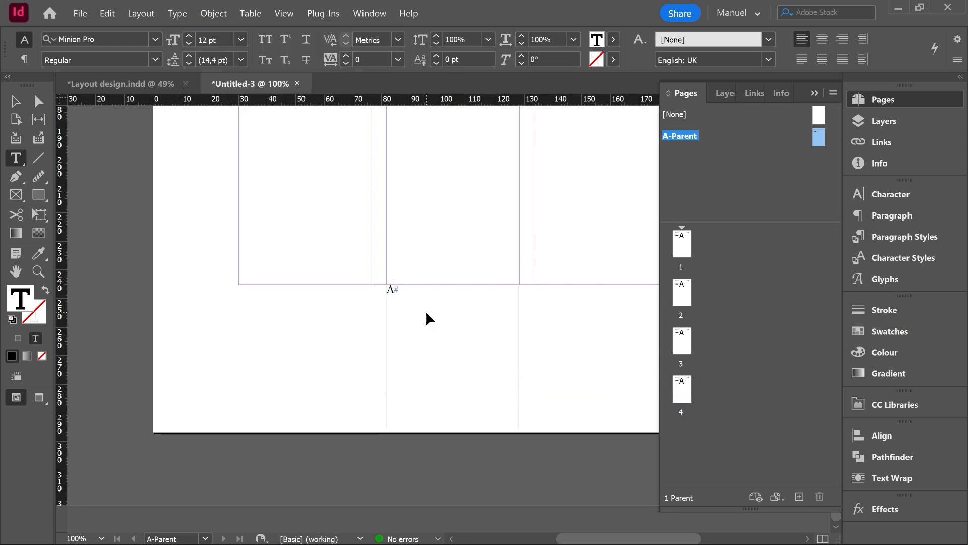
- Centre the footer page number vertically in its frame with Text Frame Options and align it centrally in the horizontal direction
key("ctrl+b")
left_click_drag(448, 209, 662, 101)
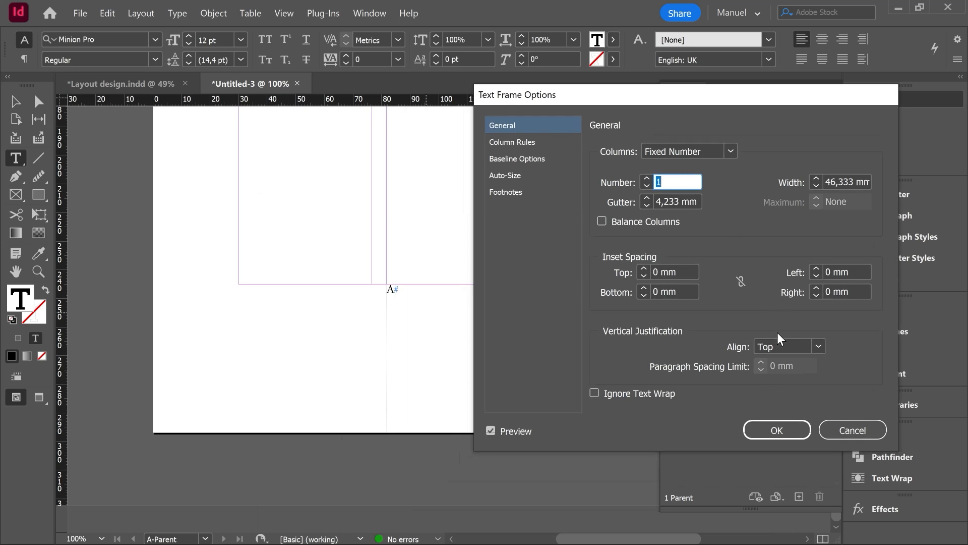
left_click(817, 347)
left_click(791, 380)
left_click(777, 430)
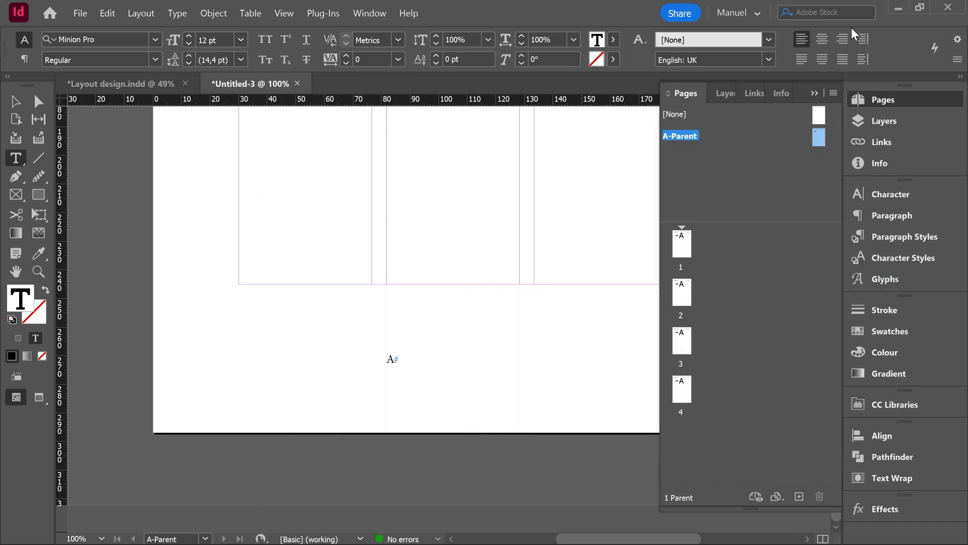
left_click(822, 41)
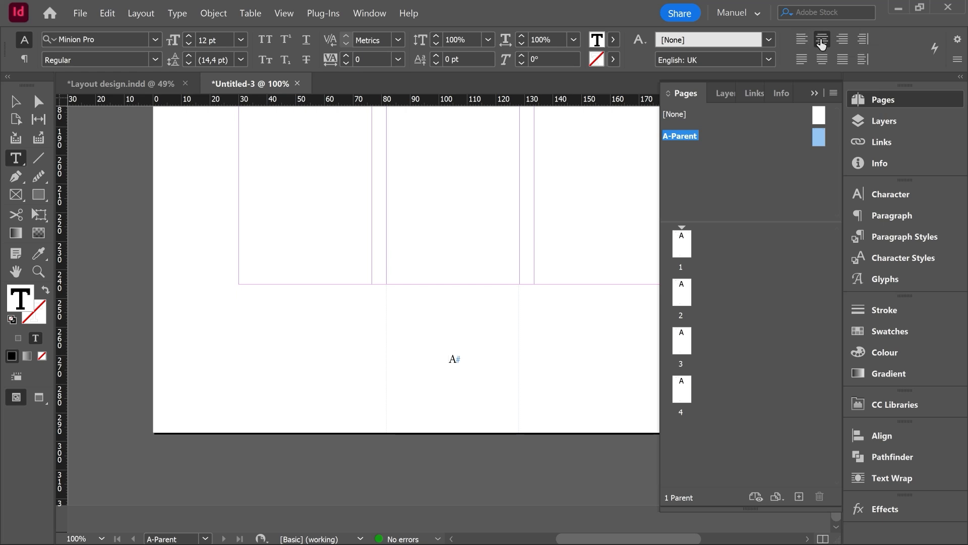
- Set the footer page number marker in Arial Regular and deselect its frame
double_click(449, 358)
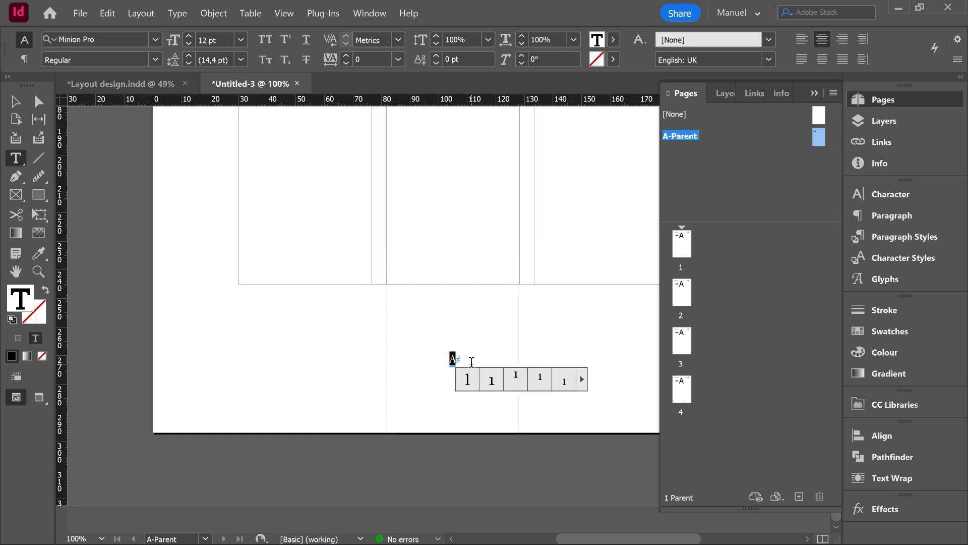
left_click(100, 40)
type("ari")
left_click(86, 287)
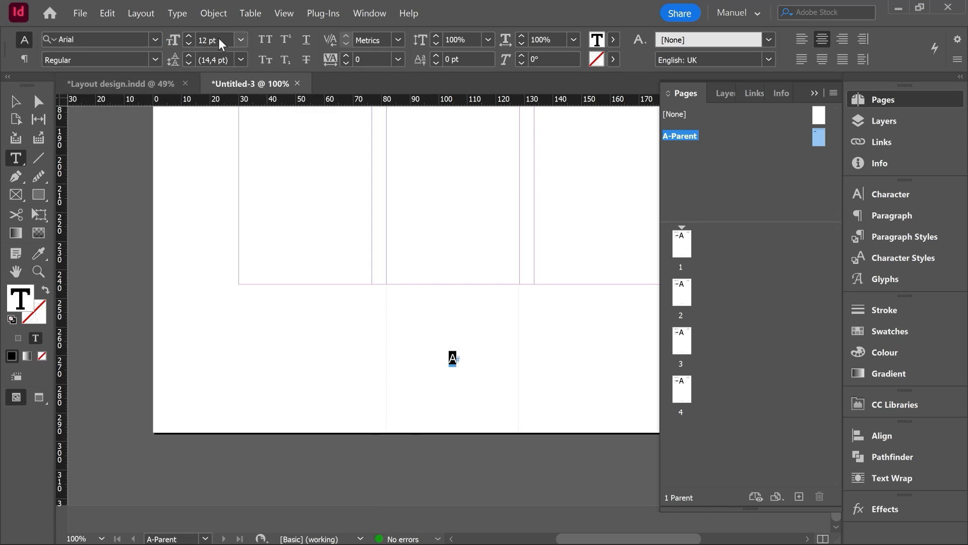
left_click(14, 102)
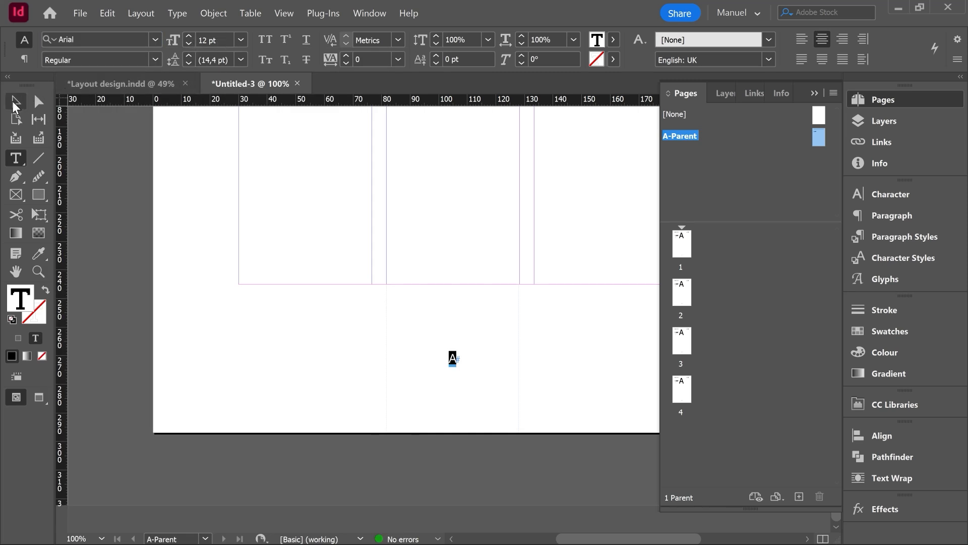
left_click(114, 160)
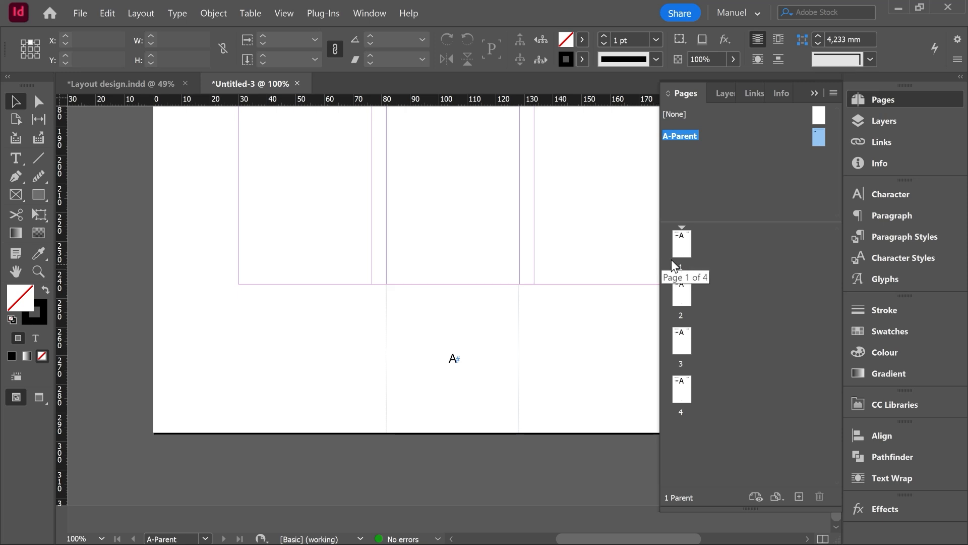
- Go to page 1, fit it in the window, and look through the pages to check the page numbers and heading
left_click(683, 246)
double_click(684, 246)
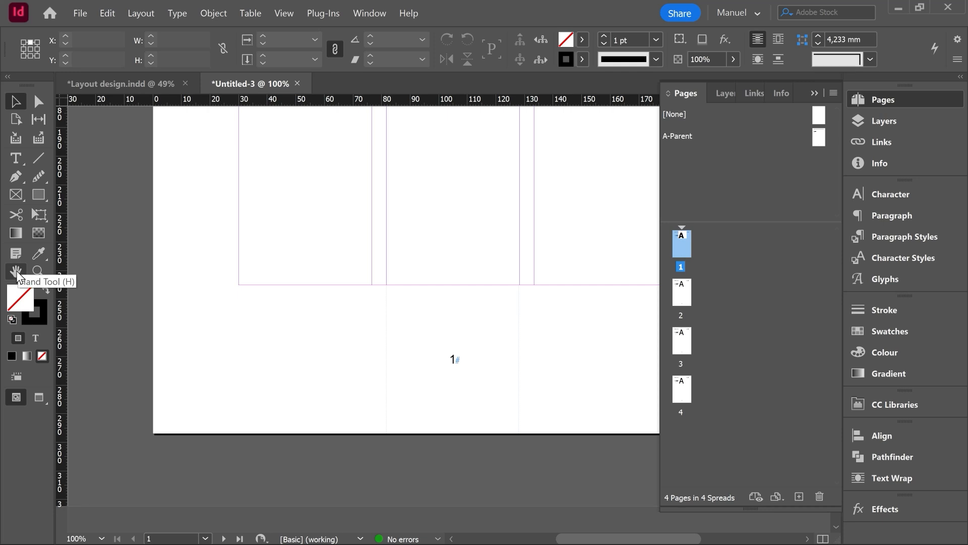
double_click(16, 271)
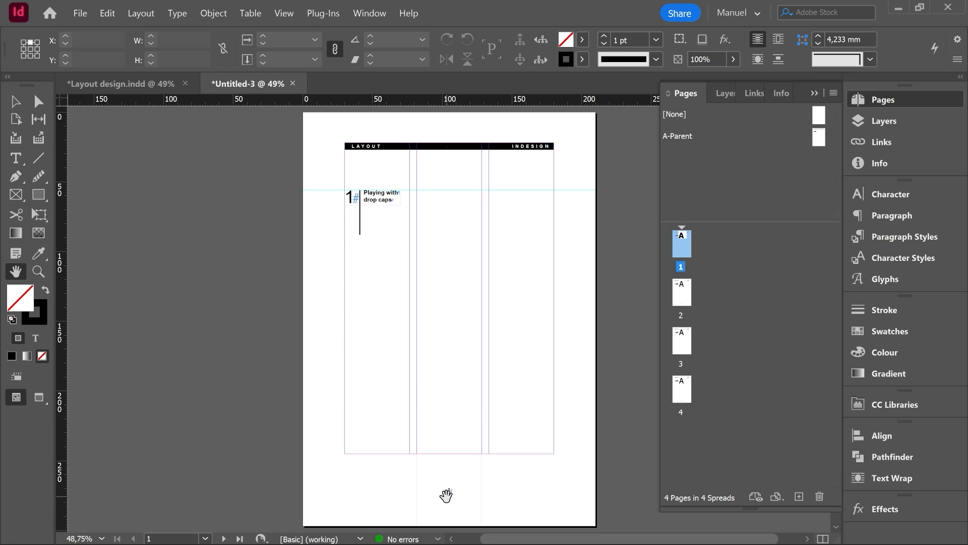
scroll(389, 327, "down", 10)
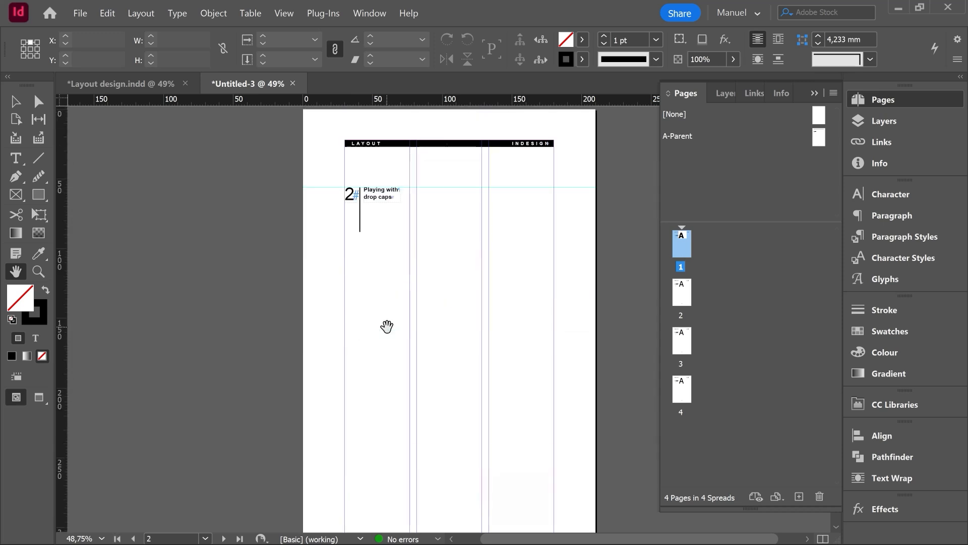
scroll(386, 327, "down", 10)
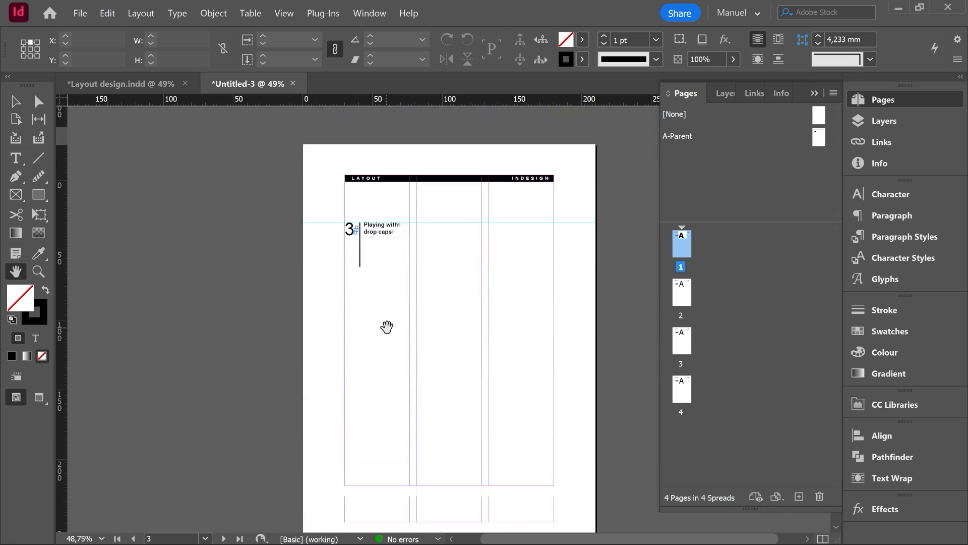
- Draw a 150 mm wide text frame across the three columns on page 1, from the horizontal guide to the bottom margin
scroll(387, 327, "down", 10)
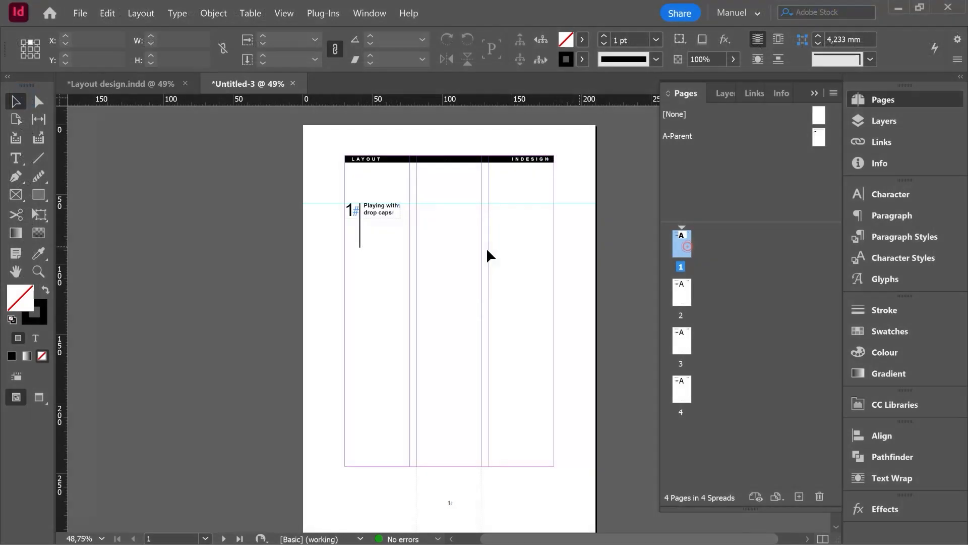
key("t")
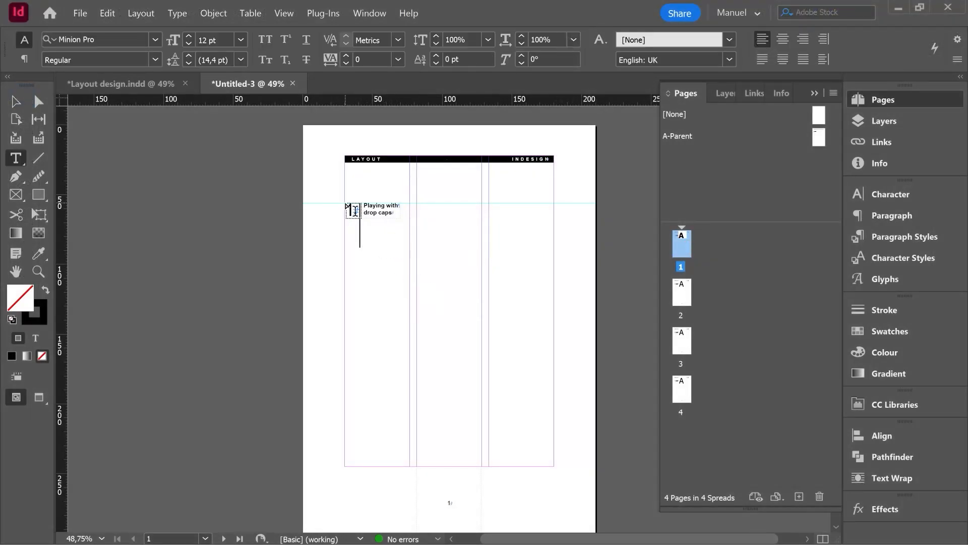
left_click_drag(345, 202, 554, 467)
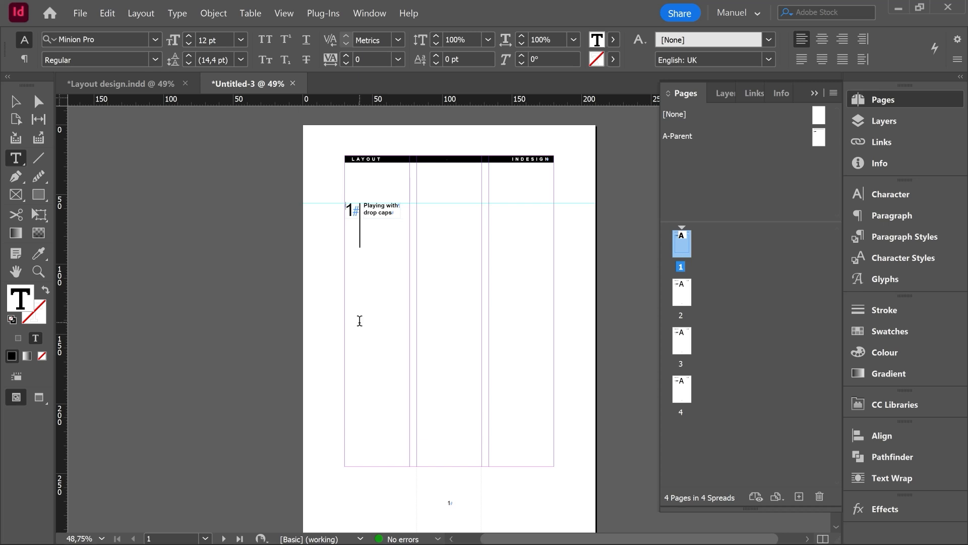
- Set the new frame's text to Arial 9 pt and fill it with placeholder text
left_click(96, 40)
type("arial")
left_click(82, 292)
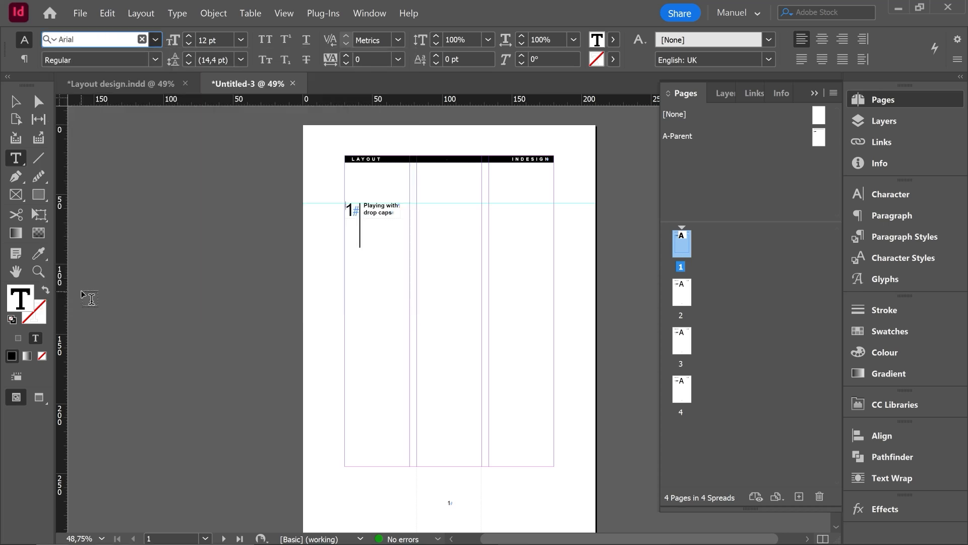
triple_click(189, 44)
right_click(348, 213)
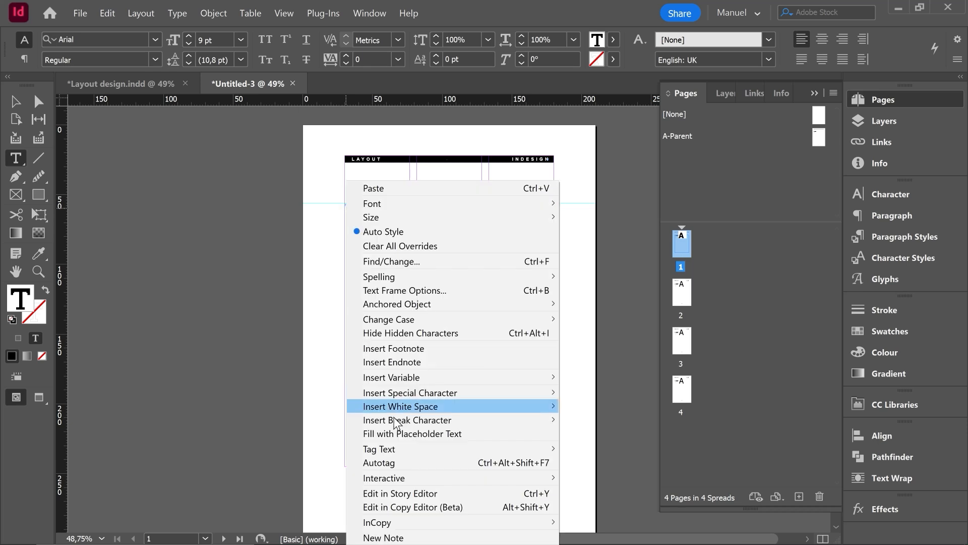
left_click(456, 434)
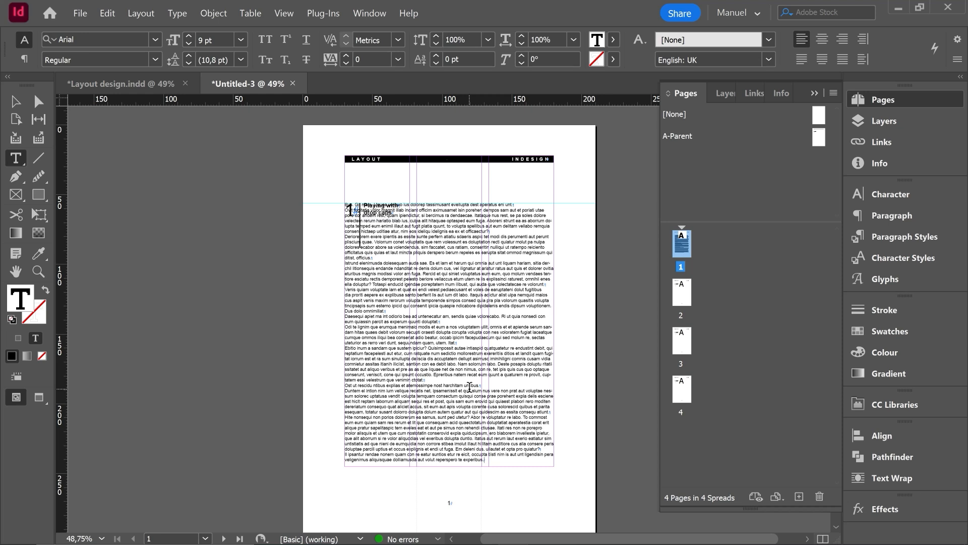
- Divide the body text frame into 3 columns with a 5 mm gutter in Text Frame Options
key("ctrl+b")
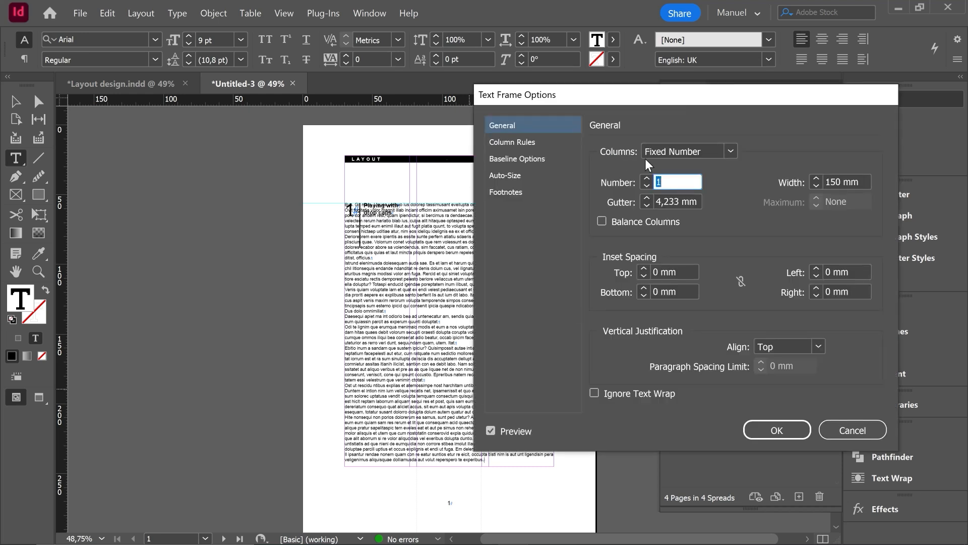
left_click(647, 178)
left_click(646, 178)
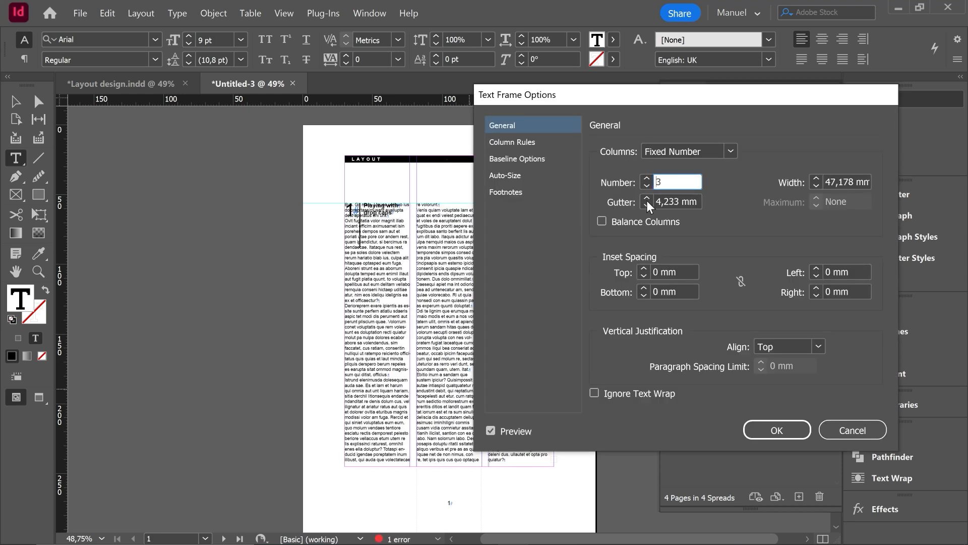
left_click(644, 198)
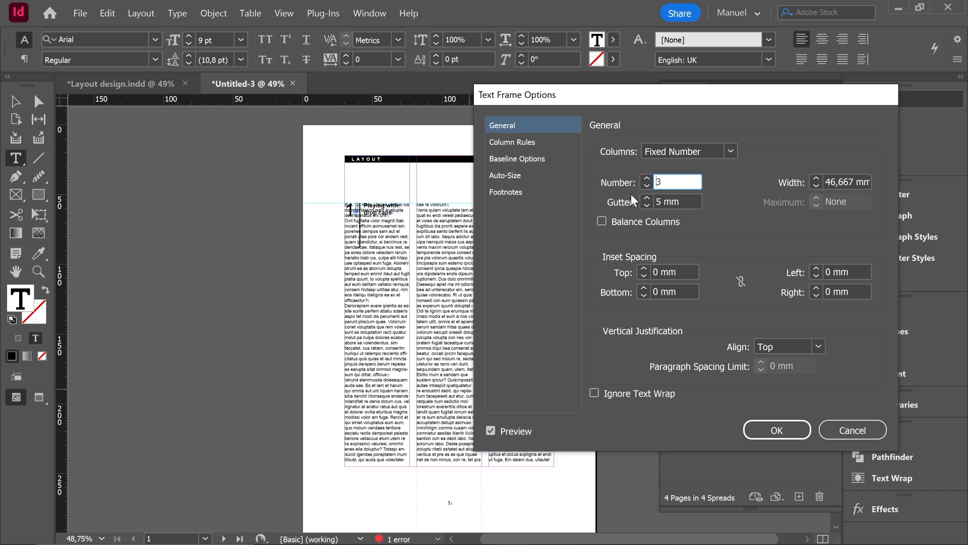
left_click_drag(575, 98, 681, 102)
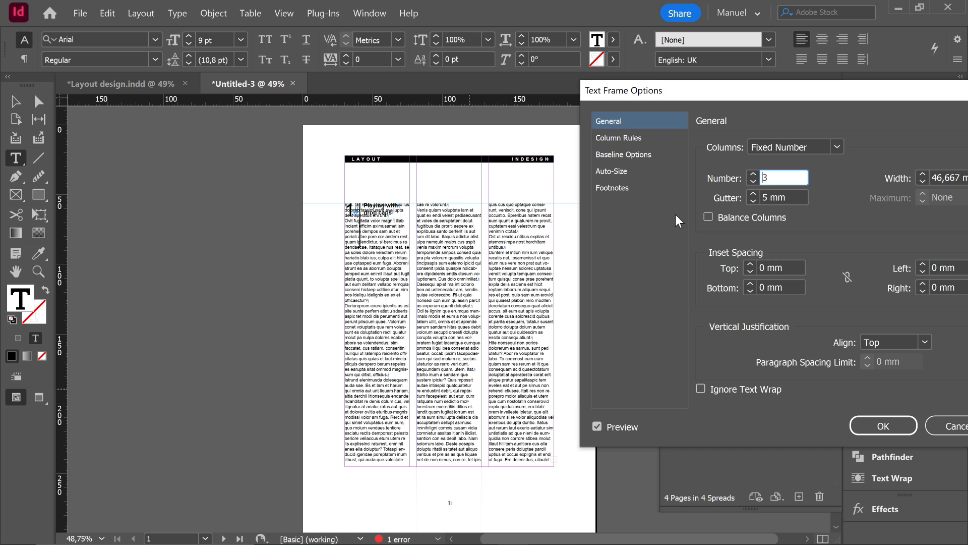
left_click(883, 425)
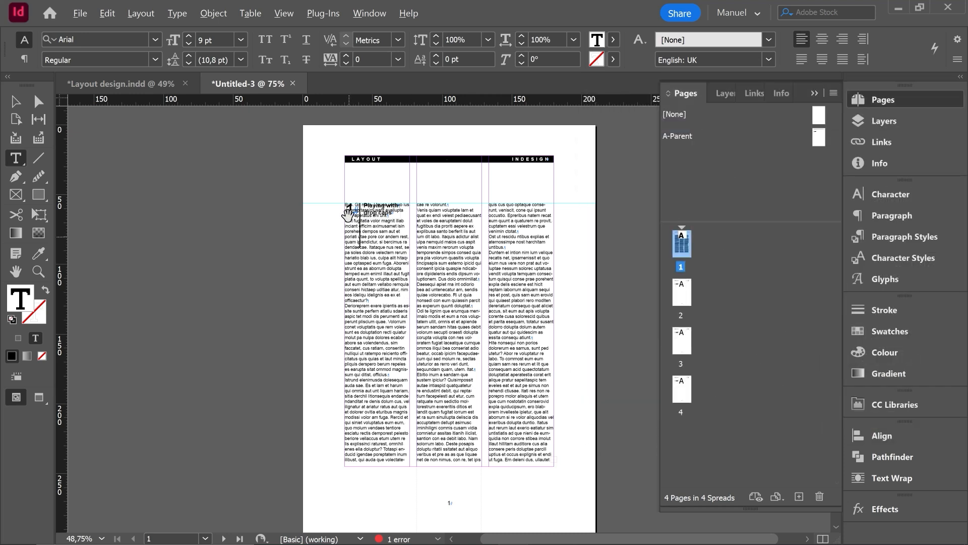
- Insert 11 empty paragraphs at the start of the body text to push it below the heading block
scroll(349, 211, "up", 2)
scroll(348, 215, "up", 1)
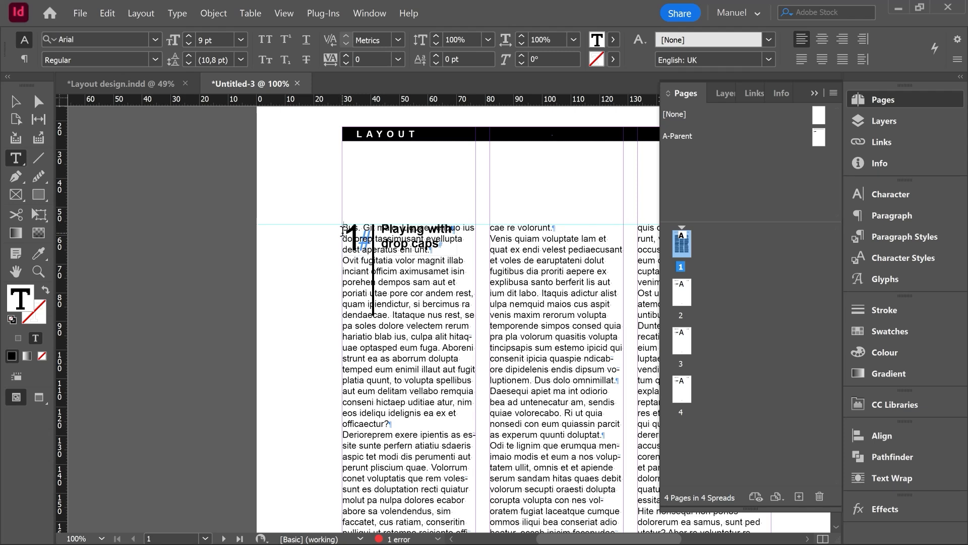
key("Return")
key("Return")
key("Return")
key("Return")
key("Return")
key("Return")
key("Return")
key("Return")
key("Return")
key("Return")
key("Return")
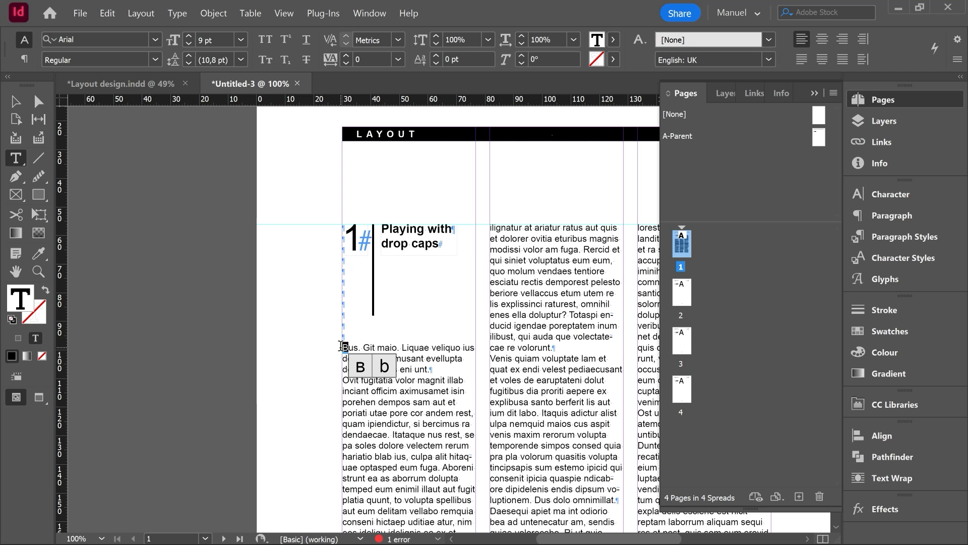
- Replace the first letter of the body text with a capital L, enlarge it to 40 pt, and deselect the text
type("L")
key("shift+Left")
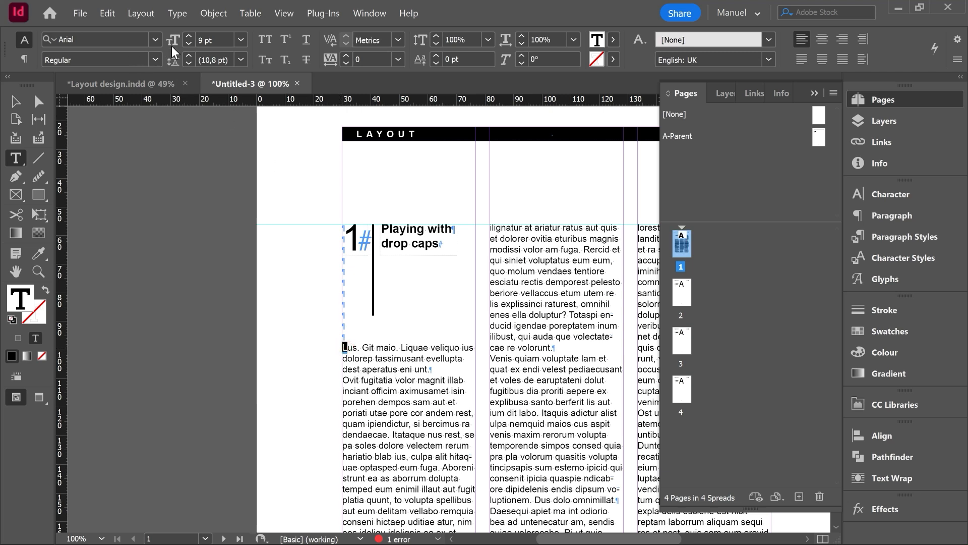
left_click(188, 35)
left_click(189, 34)
left_click(189, 35)
left_click(188, 35)
left_click(188, 35)
left_click(189, 35)
left_click(188, 34)
left_click(189, 34)
left_click(189, 35)
left_click(188, 35)
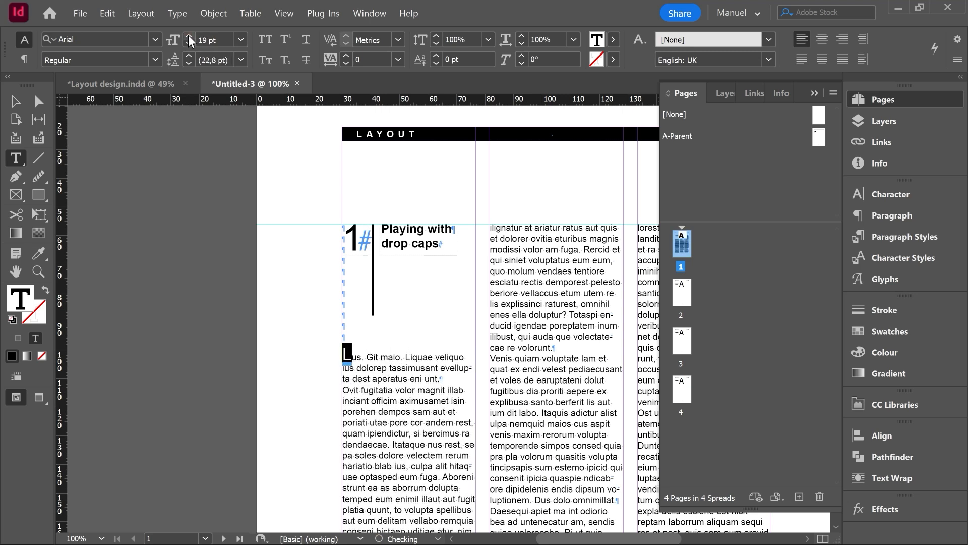
left_click(189, 35)
left_click(188, 34)
left_click(188, 35)
left_click(189, 35)
left_click(189, 35)
left_click(189, 35)
left_click(189, 35)
left_click(188, 35)
left_click(188, 35)
left_click(189, 34)
left_click(188, 35)
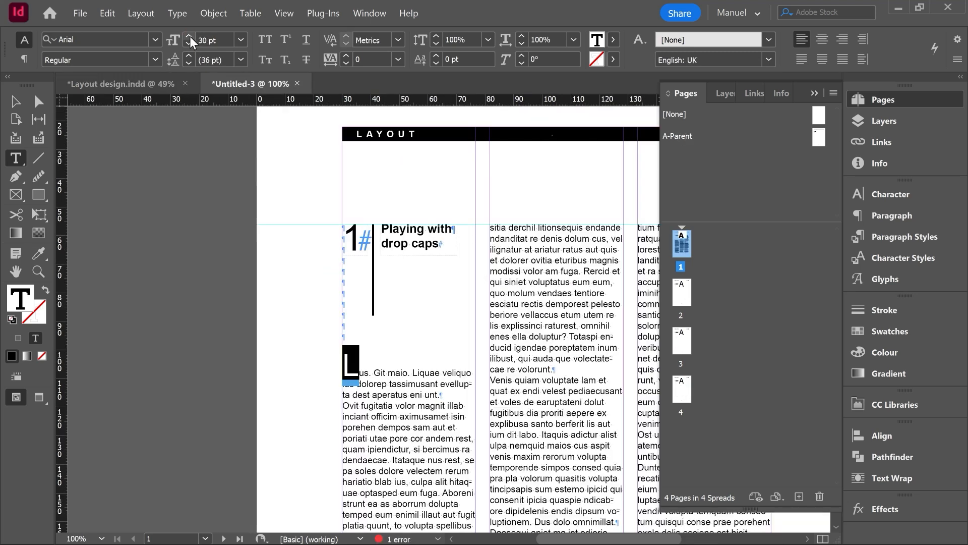
left_click(189, 36, "shift")
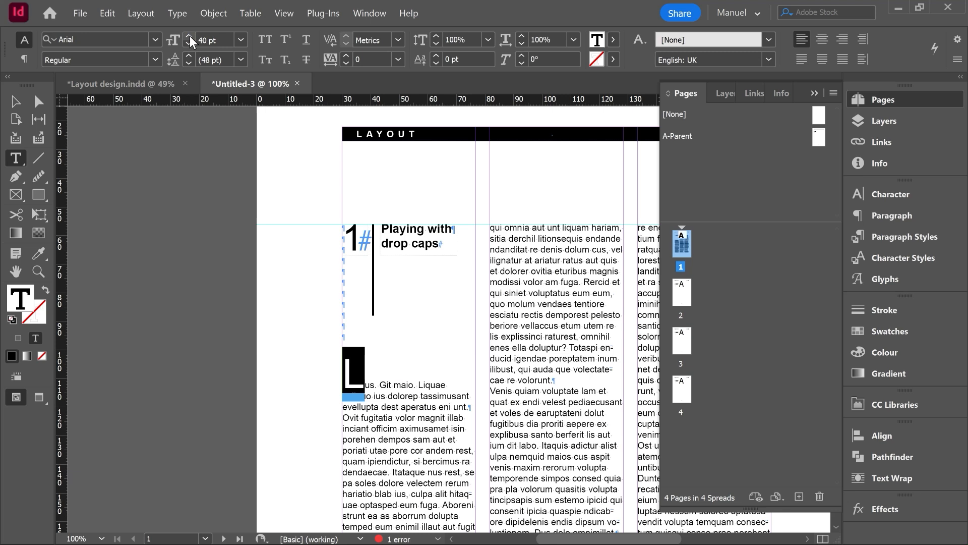
left_click(16, 102)
left_click(284, 350)
- Add an empty paragraph after "officaectur?" in the first column and replace the following paragraph's initial letter with Q
key("ctrl+0")
left_click(15, 271)
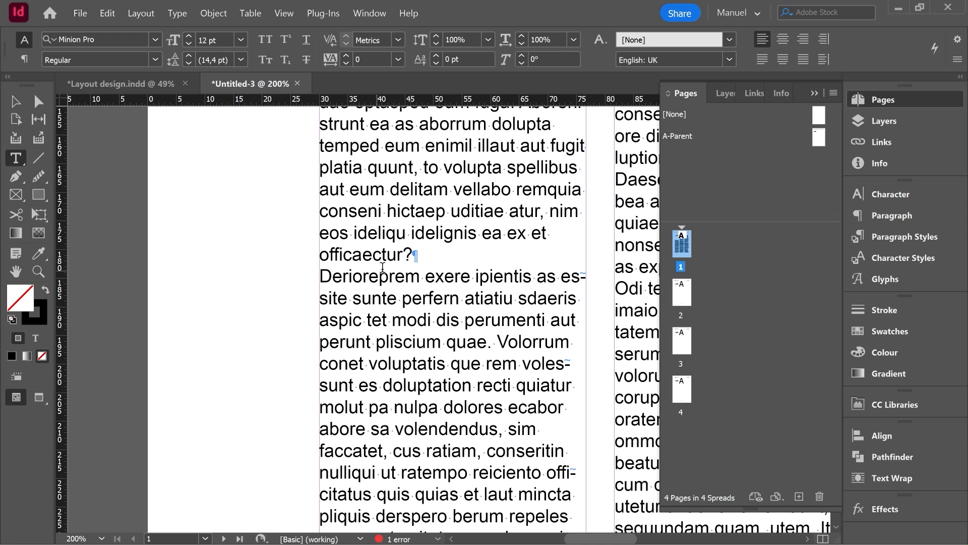
left_click(421, 255)
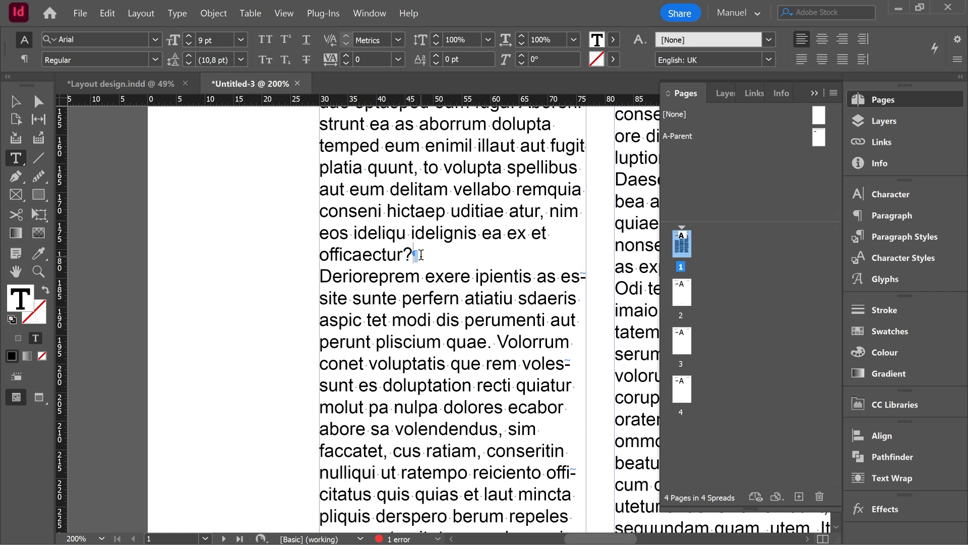
key("Return")
double_click(322, 277)
left_click(319, 277)
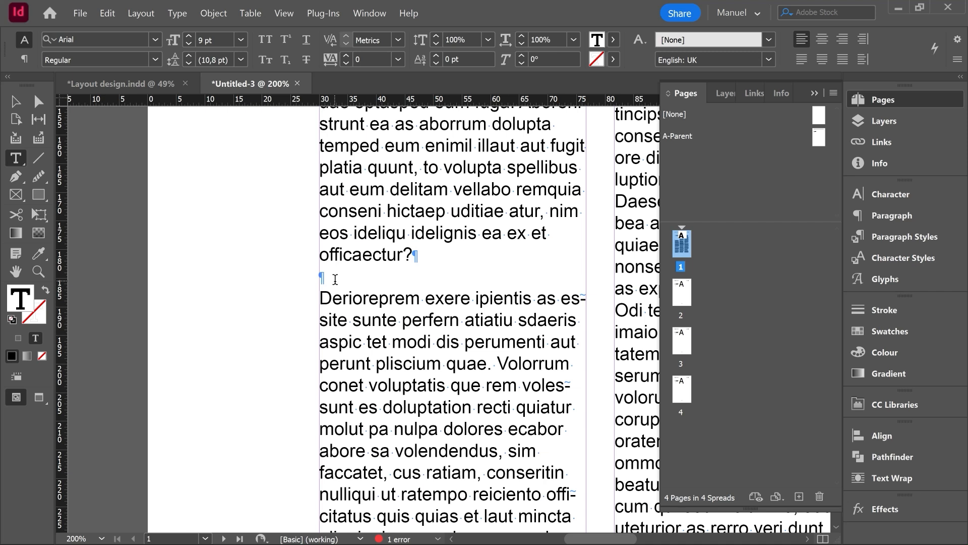
left_click_drag(321, 298, 332, 298)
type("Q")
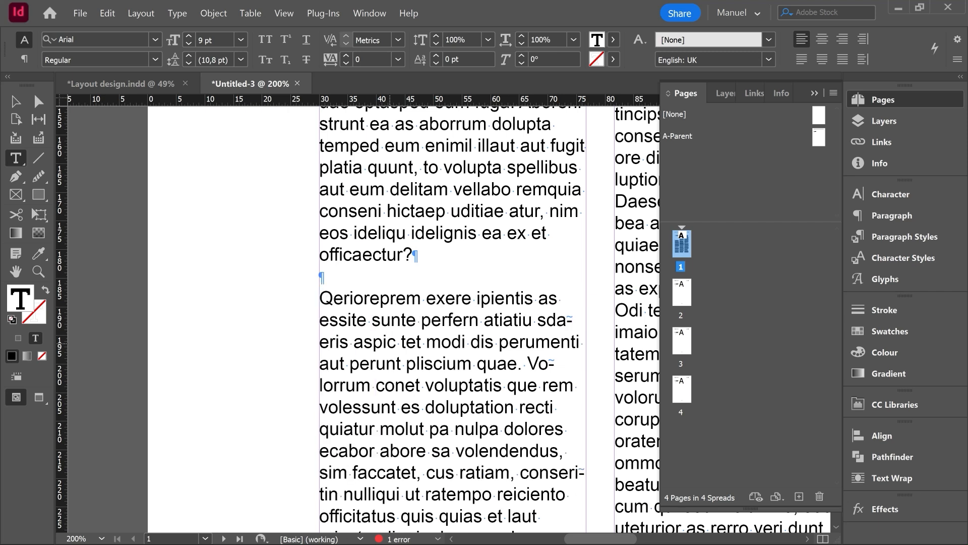
- Turn the Q into a drop cap spanning 7 lines
left_click_drag(328, 298, 322, 298)
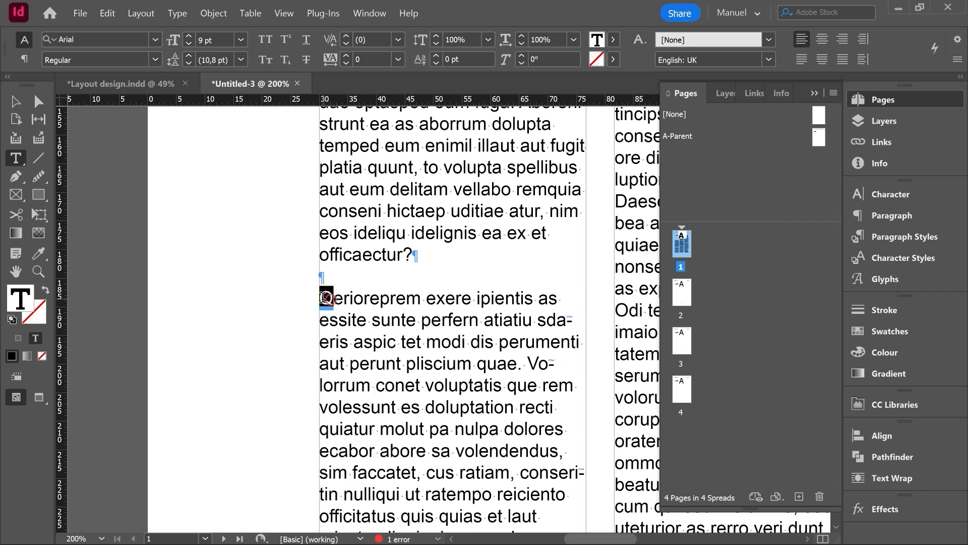
left_click(24, 59)
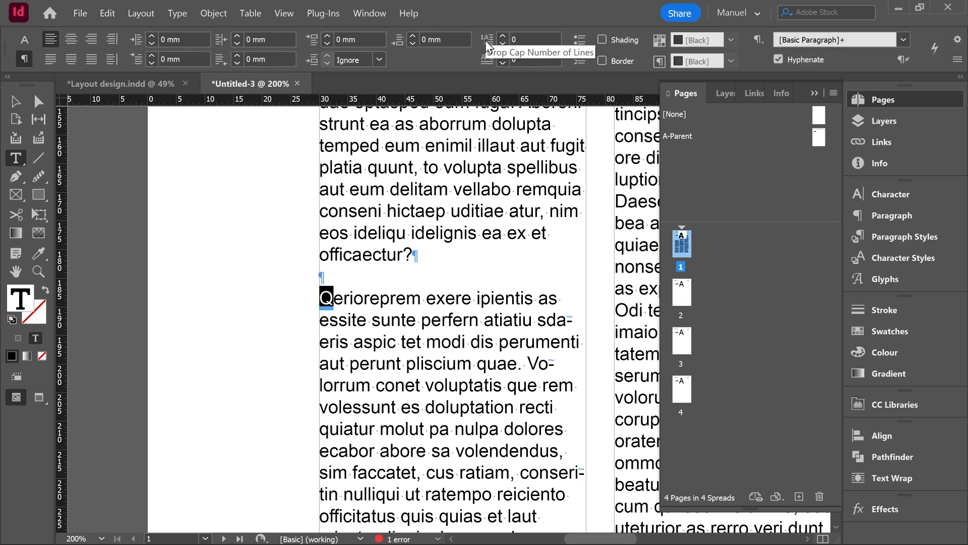
left_click(502, 36)
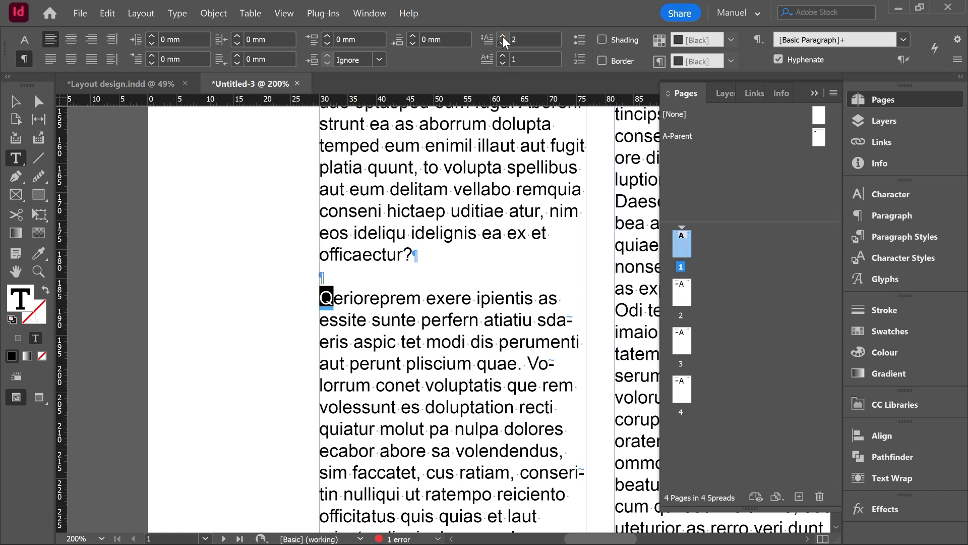
left_click(502, 37)
left_click(502, 36)
left_click(502, 37)
left_click(503, 36)
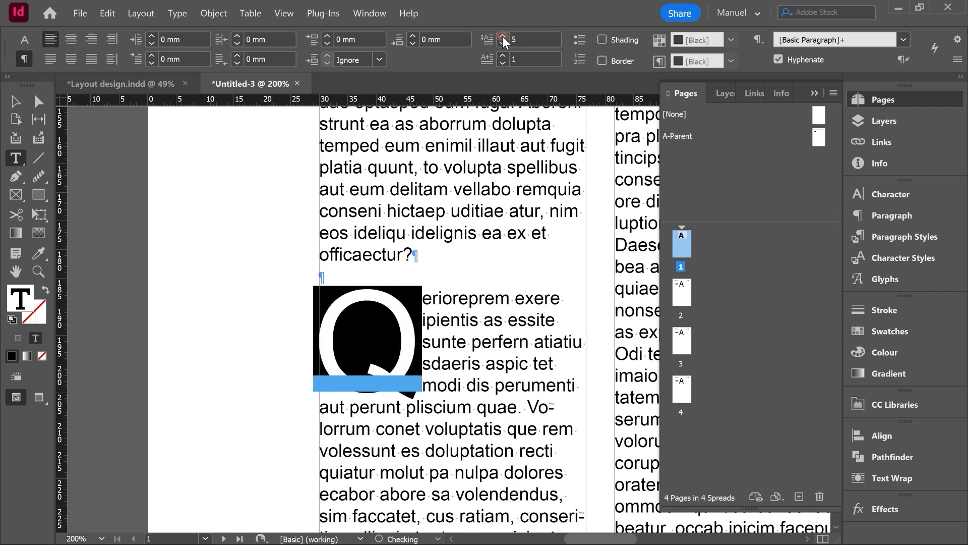
left_click(502, 36)
left_click(502, 37)
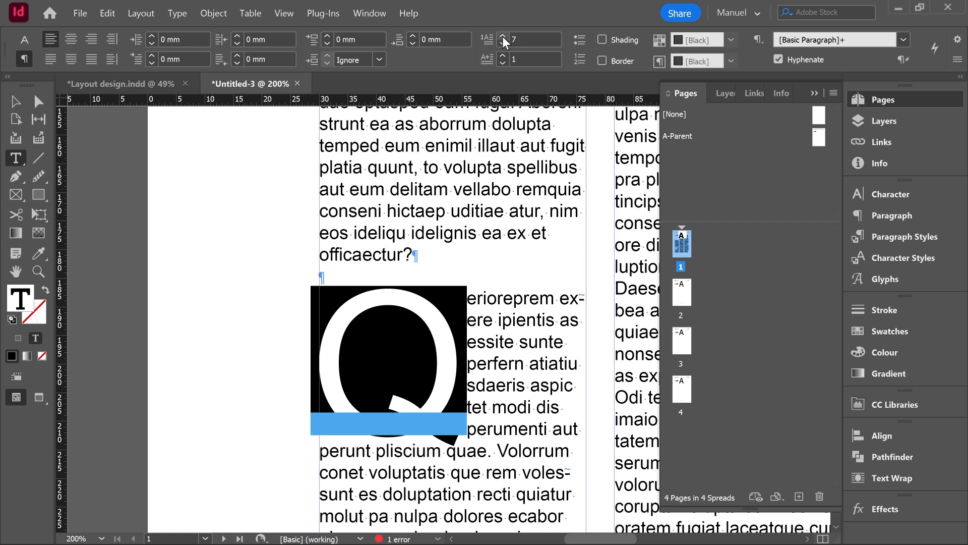
- Scale the drop cap Q horizontally to 50% and set the kerning between it and the adjoining text to 50
left_click(24, 40)
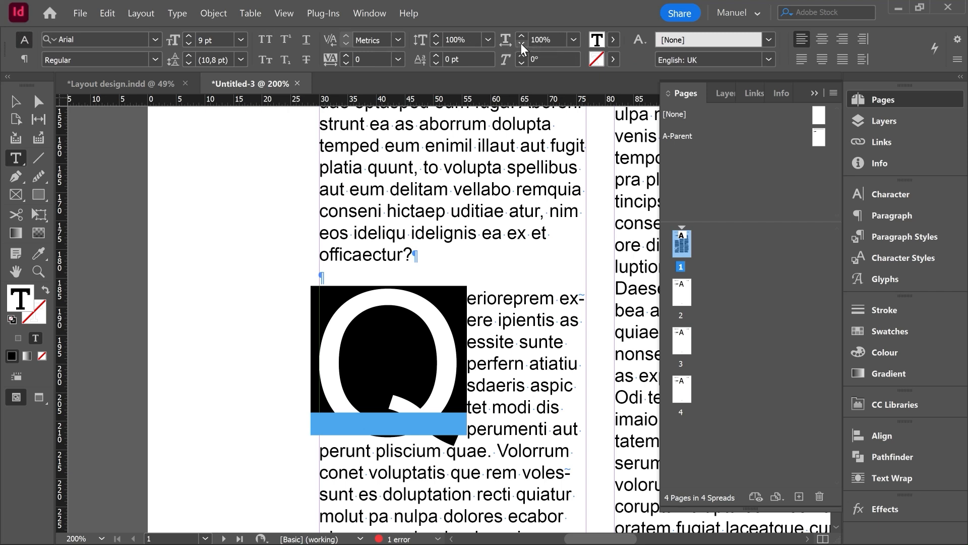
left_click(573, 40)
left_click(552, 183)
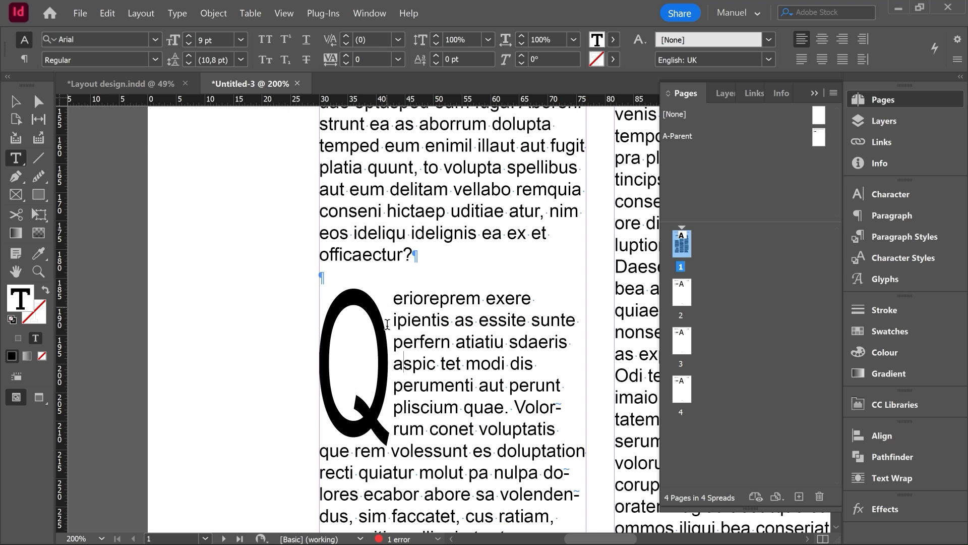
left_click(390, 295)
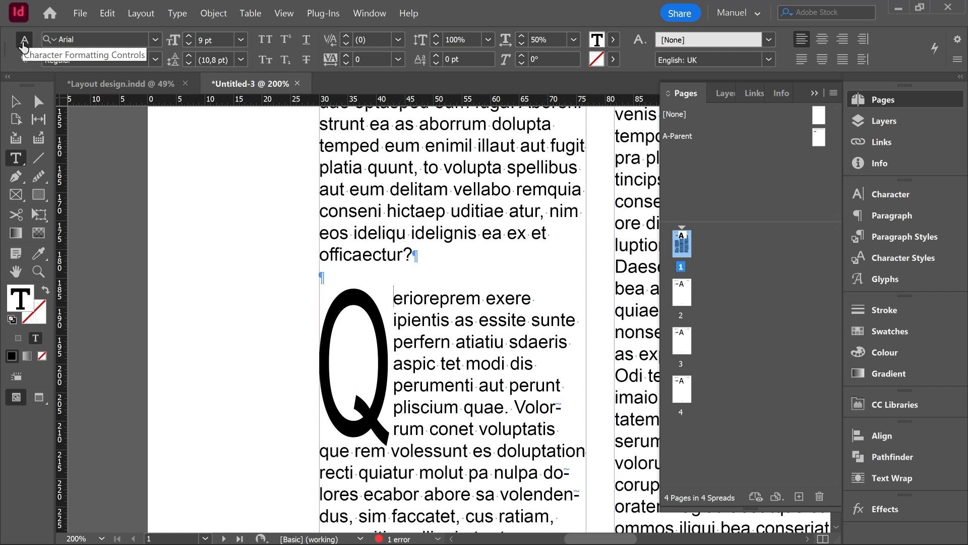
left_click(398, 39)
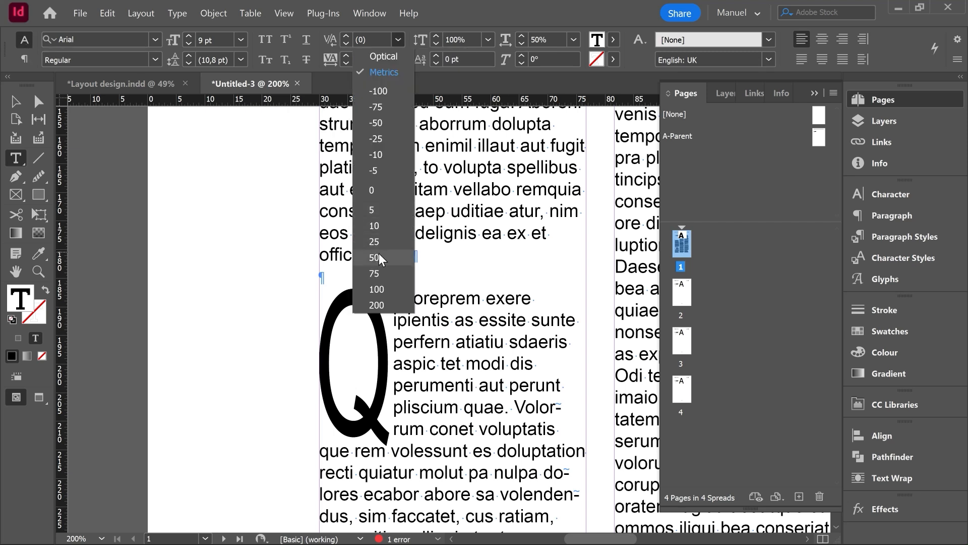
left_click(376, 258)
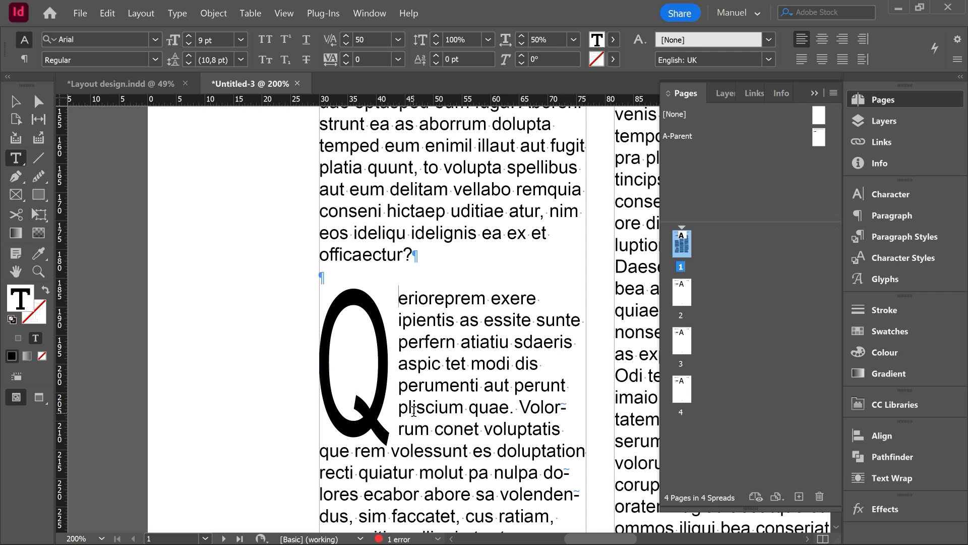
- Insert an empty paragraph after "Dus dolo omnimillat." in the second column
scroll(335, 401, "down", 2)
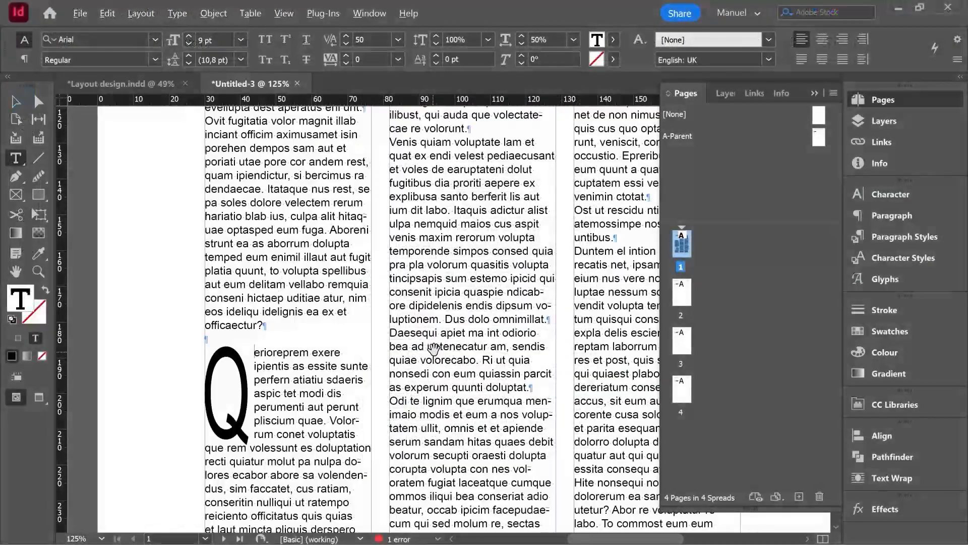
scroll(434, 348, "up", 1)
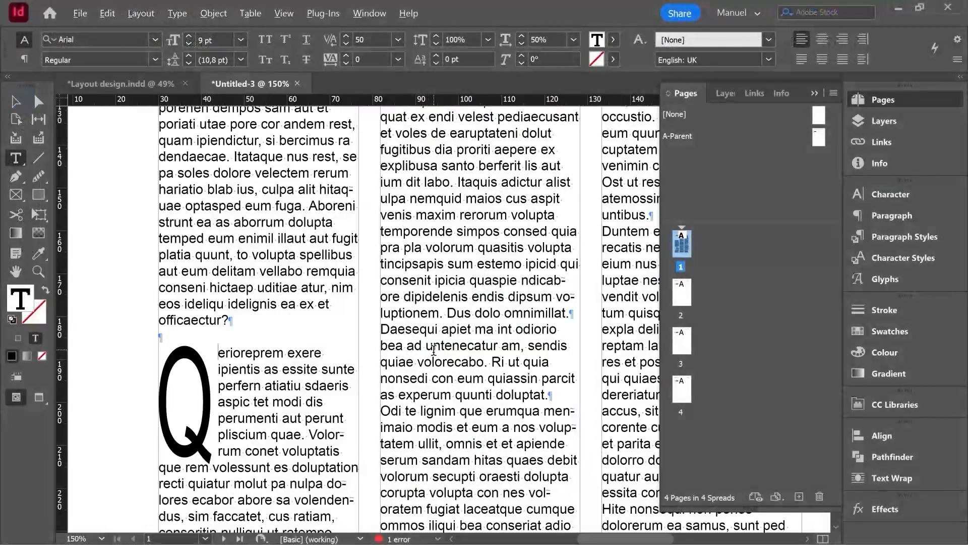
left_click(572, 314)
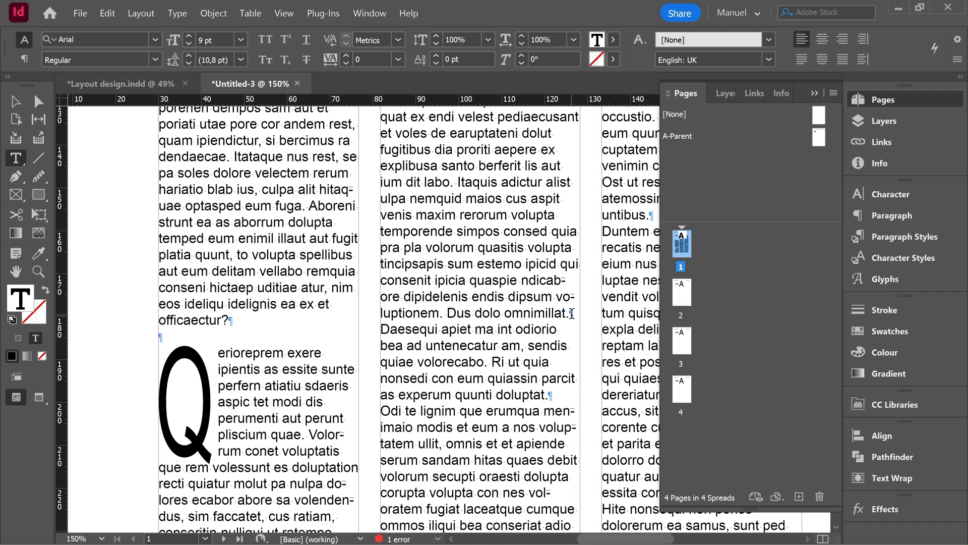
key("Return")
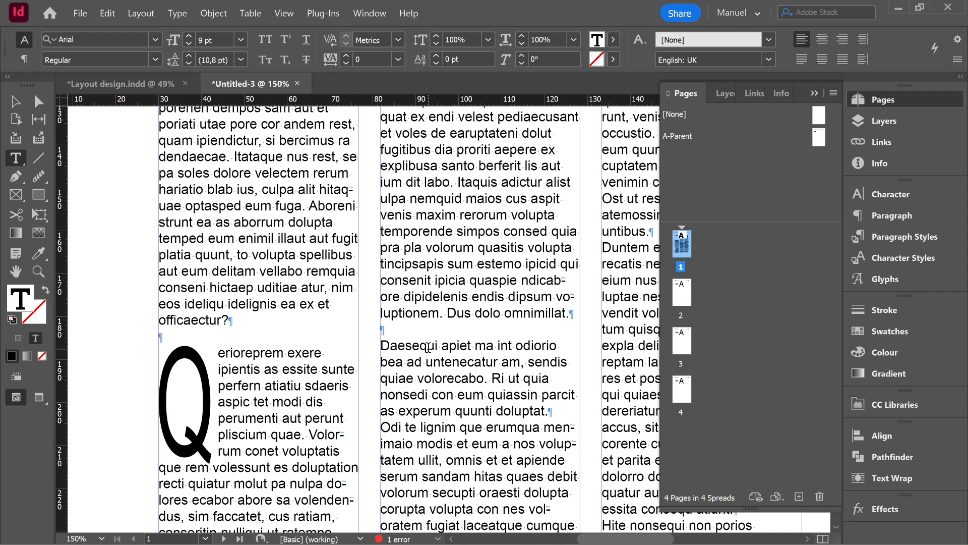
- Draw a text frame about 13.6 by 14.6 mm beside the first column's Q drop cap and enter the letter E
key("Escape")
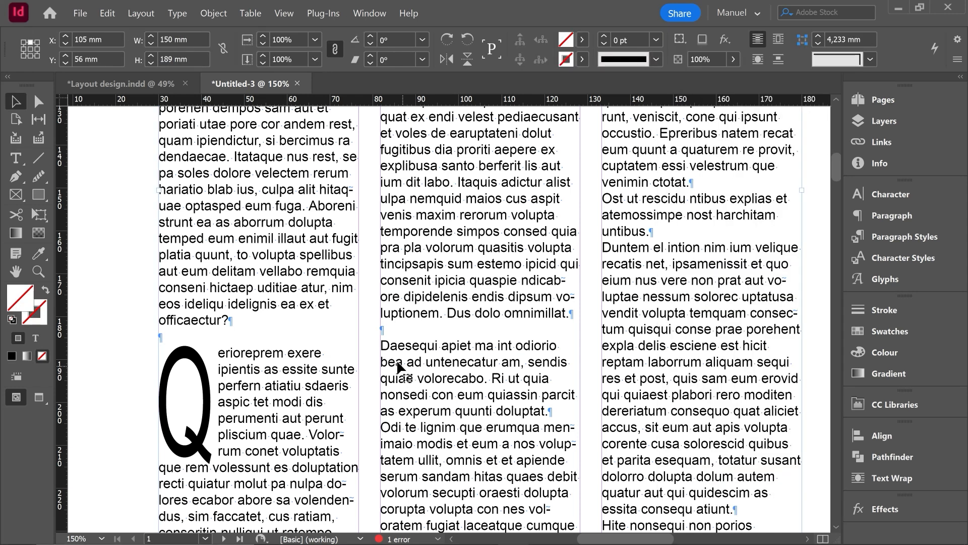
left_click(16, 160)
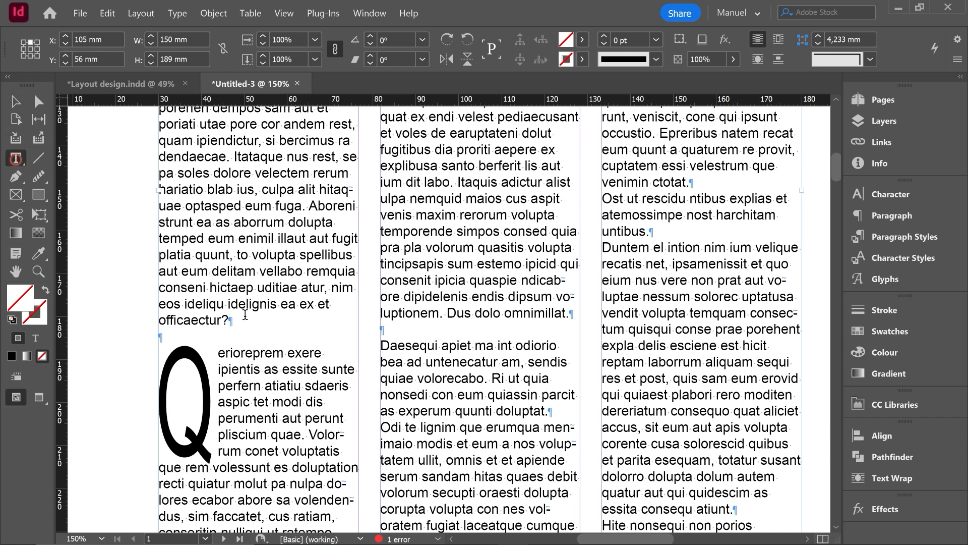
left_click_drag(78, 340, 137, 402)
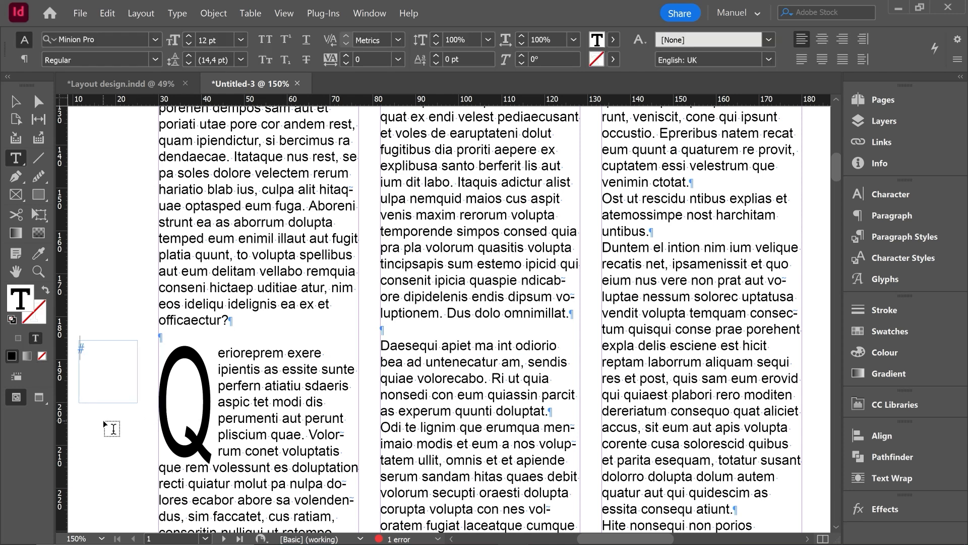
type("E")
- Set the letter E in the new small frame to Arial at 30 pt
double_click(89, 348)
left_click(101, 40)
type("arial")
key("Return")
left_click(188, 37)
left_click(188, 37)
left_click(188, 37)
left_click(188, 37)
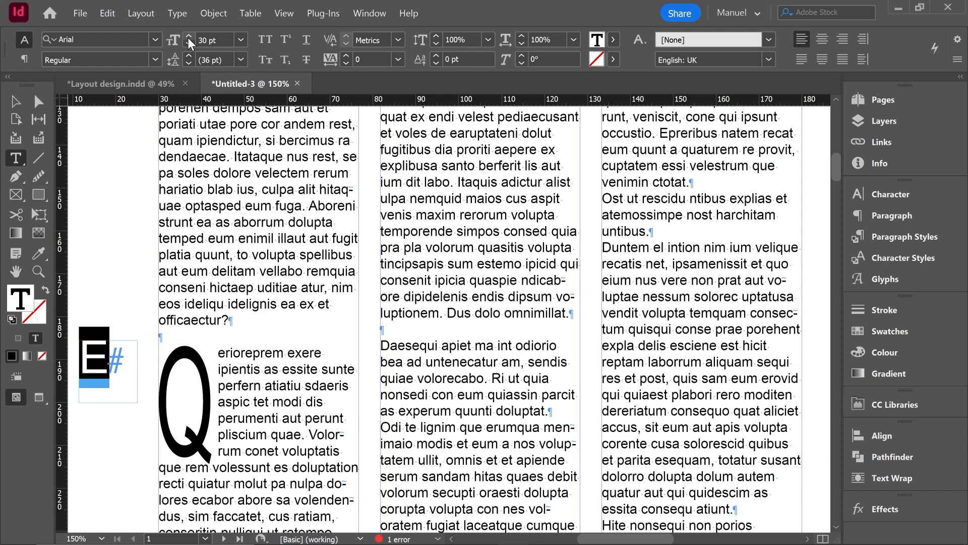
- Centre the letter E both vertically and horizontally within its text frame
key("ctrl+b")
left_click_drag(698, 53, 502, 52)
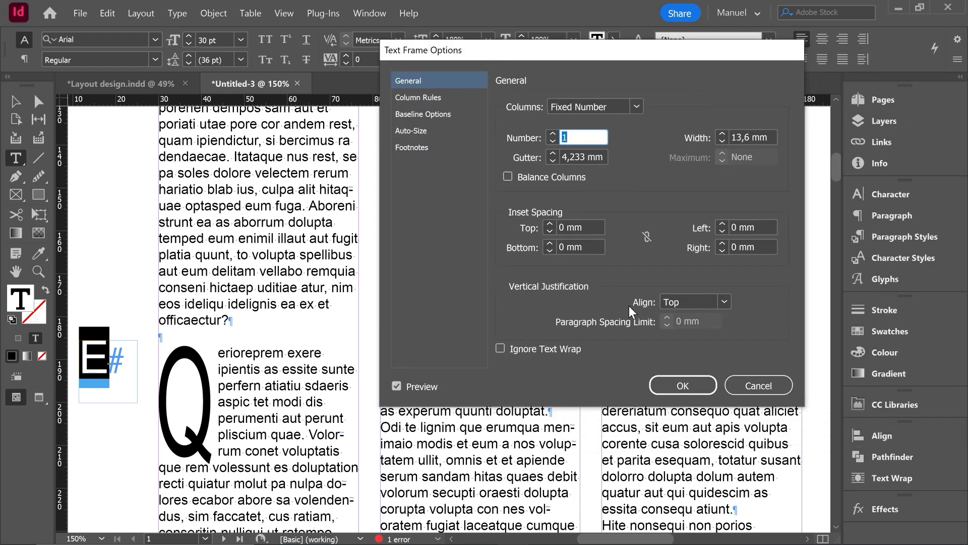
left_click(722, 301)
left_click(695, 335)
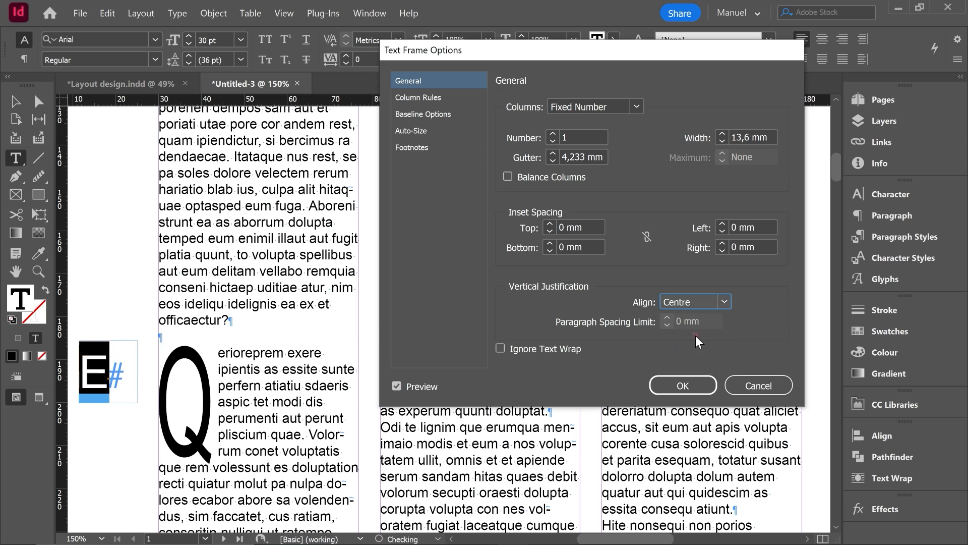
left_click(669, 383)
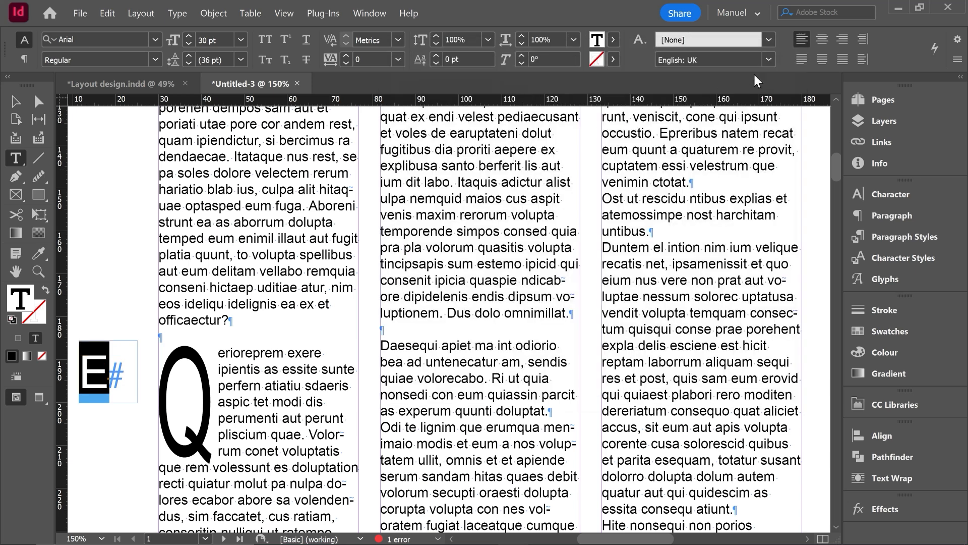
left_click(823, 41)
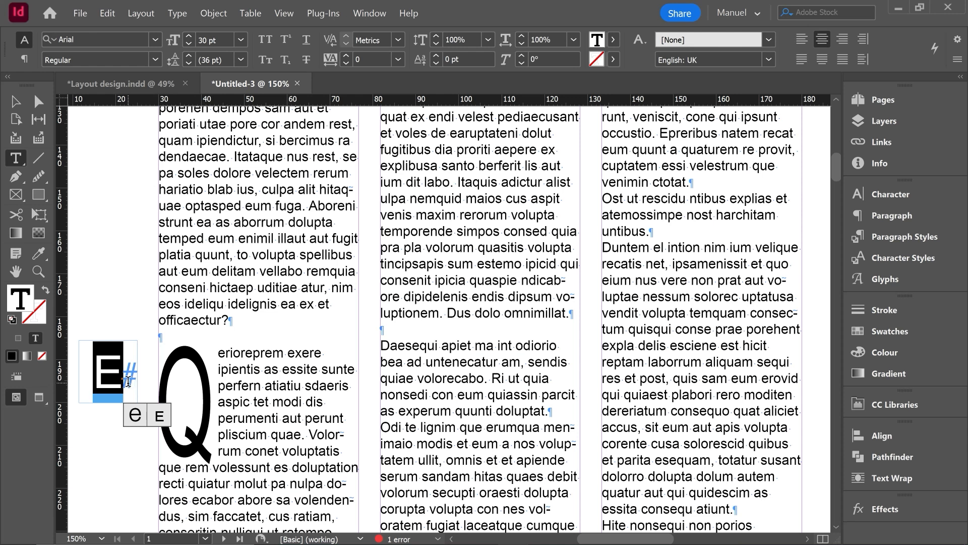
- Colour the letter E with [Paper] and fill its text frame with [Black]
left_click(613, 41)
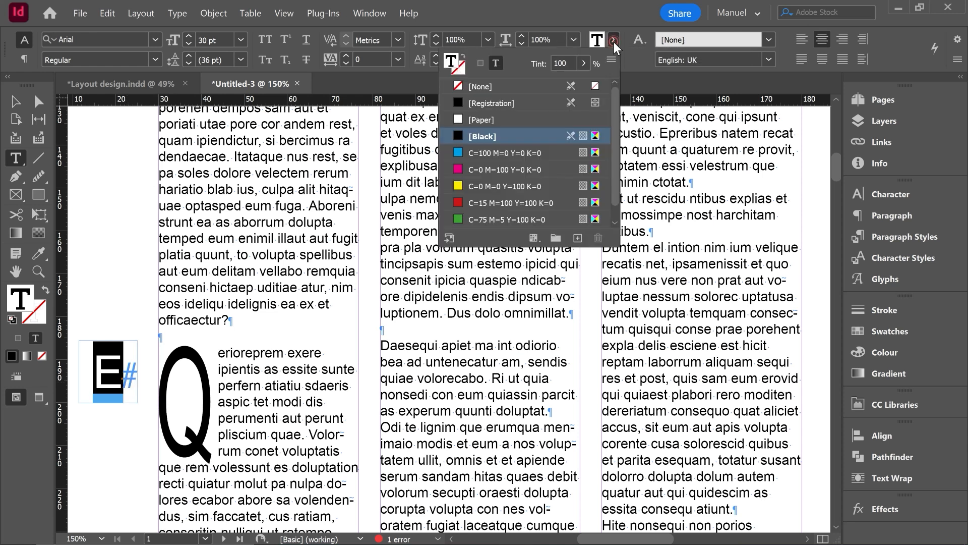
left_click(478, 120)
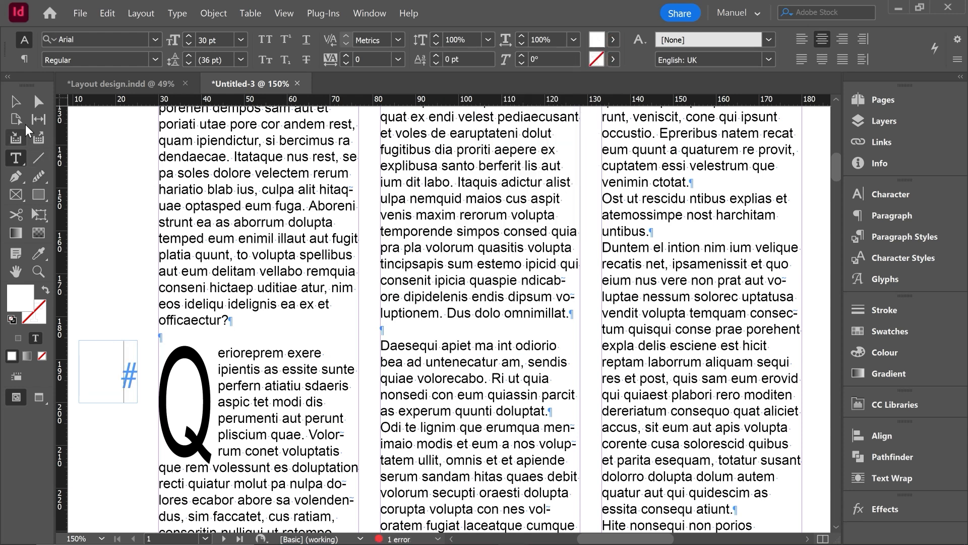
left_click(14, 105)
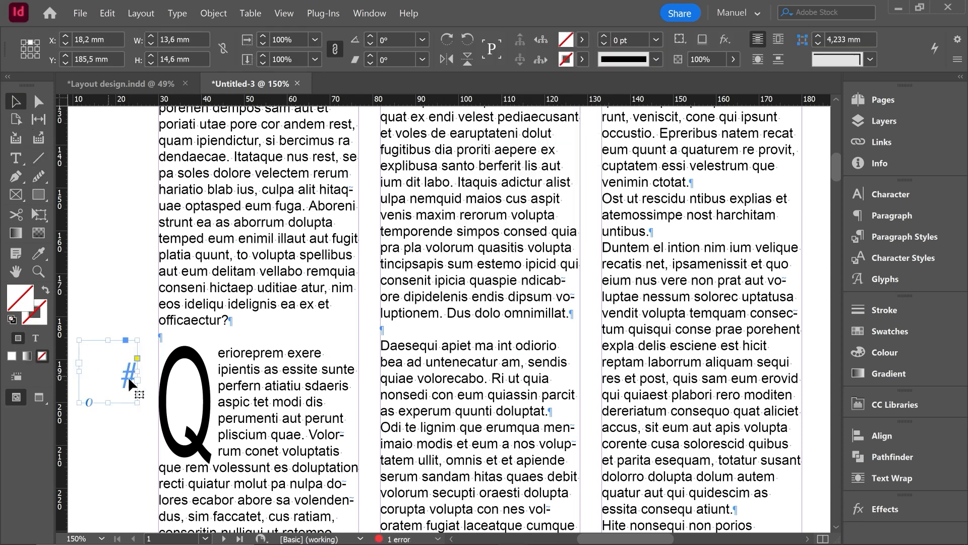
left_click(583, 39)
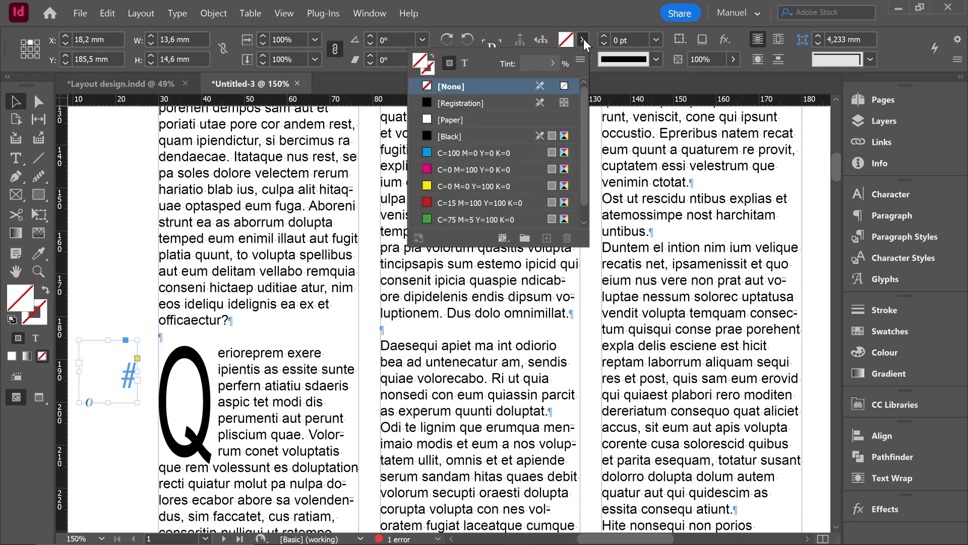
left_click(449, 137)
- Move the black E frame to the start of the "Daesequi" paragraph and wrap text around its bounding box with a 2 mm right offset
left_click_drag(136, 353, 398, 352)
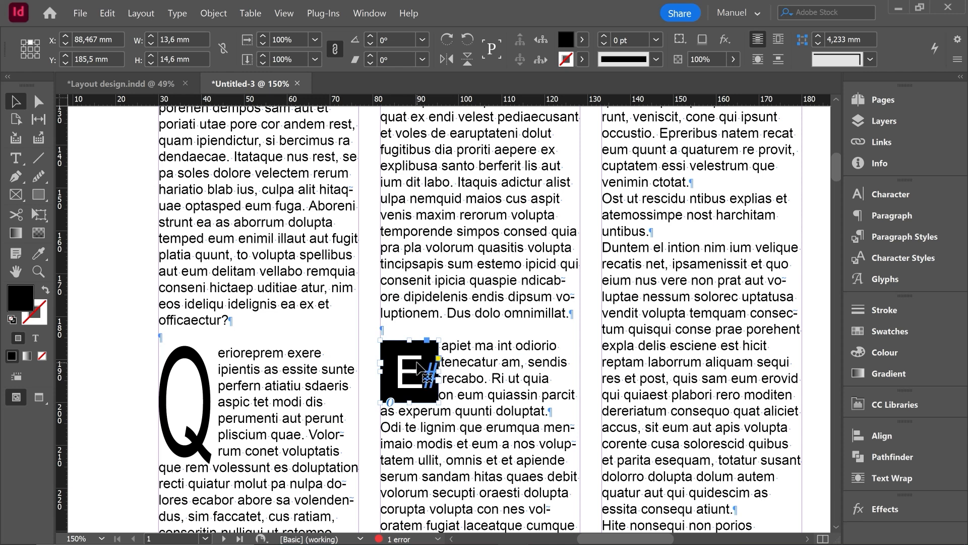
left_click(895, 478)
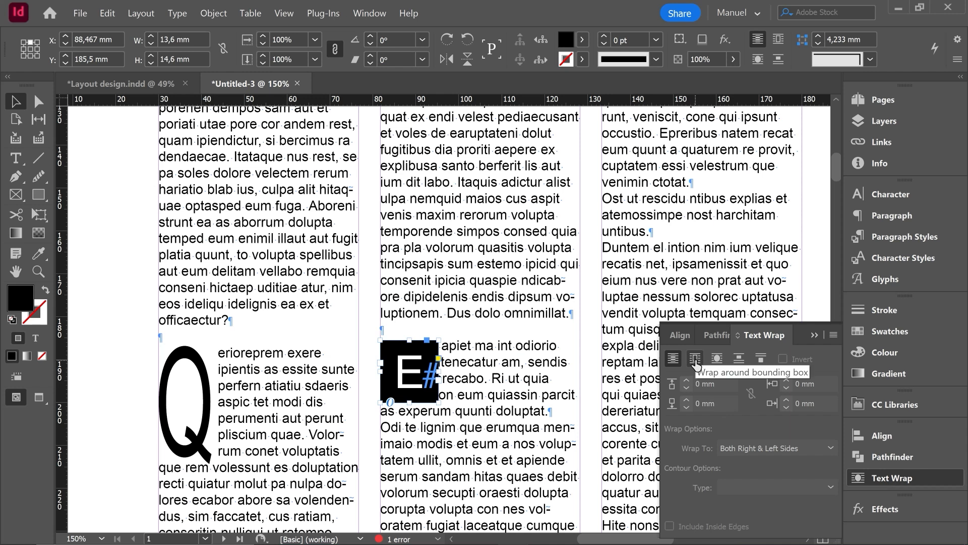
left_click(695, 359)
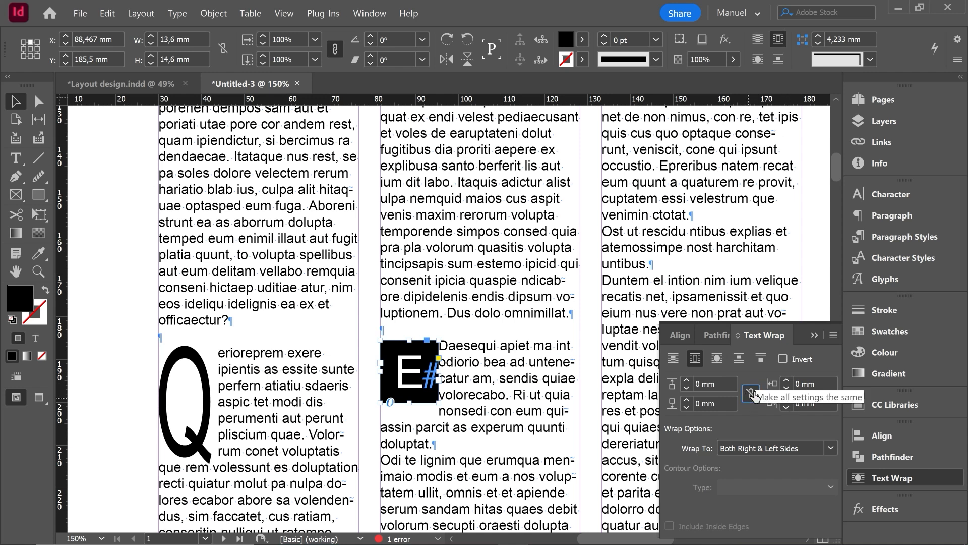
left_click(786, 399)
left_click(786, 400)
left_click(785, 400)
left_click(786, 406)
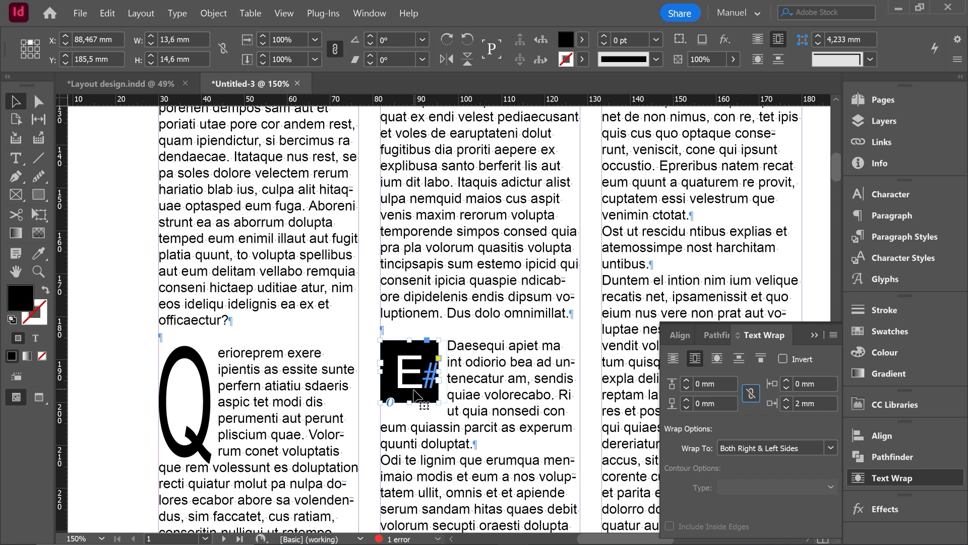
- Resize the black E frame in the second column to about 12.9 mm wide and 16.8 mm high
left_click_drag(410, 402, 409, 408)
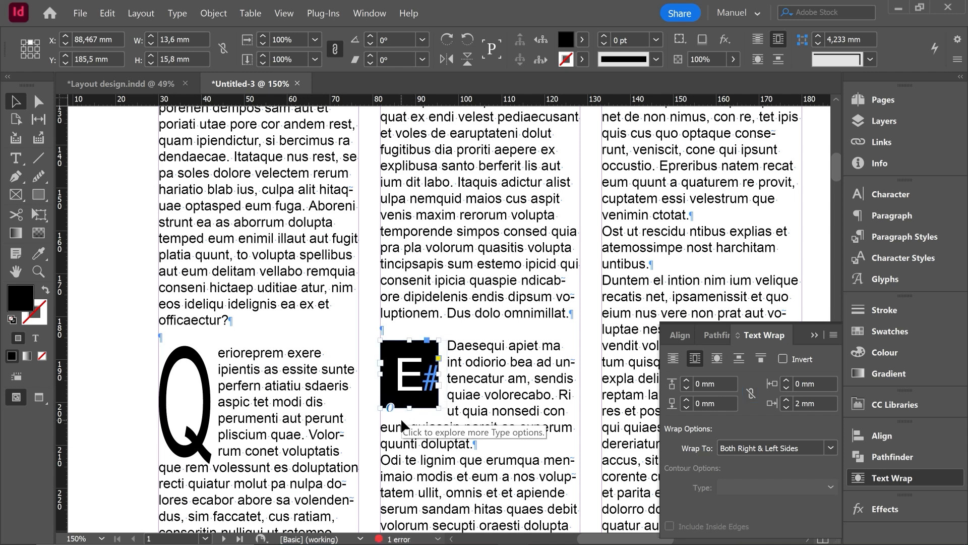
left_click_drag(409, 407, 409, 411)
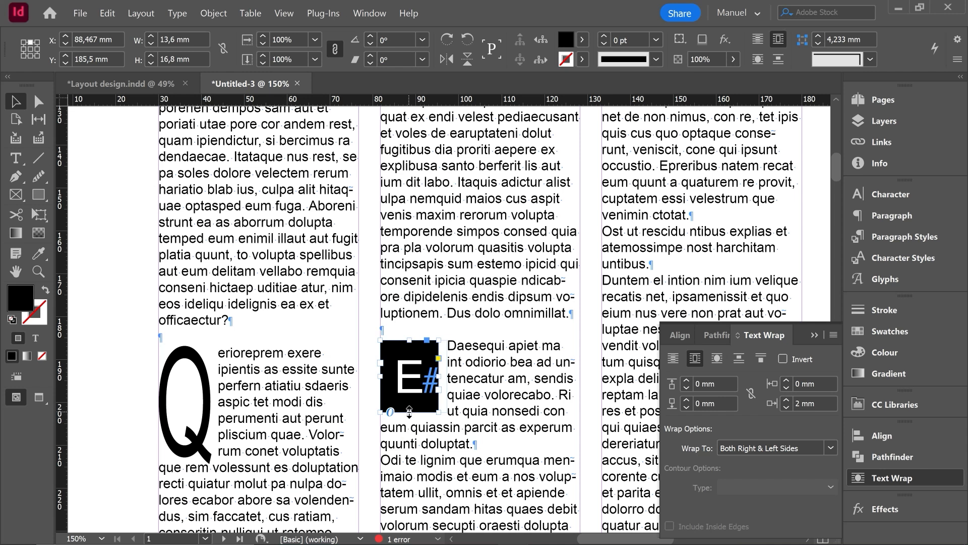
left_click_drag(439, 376, 436, 377)
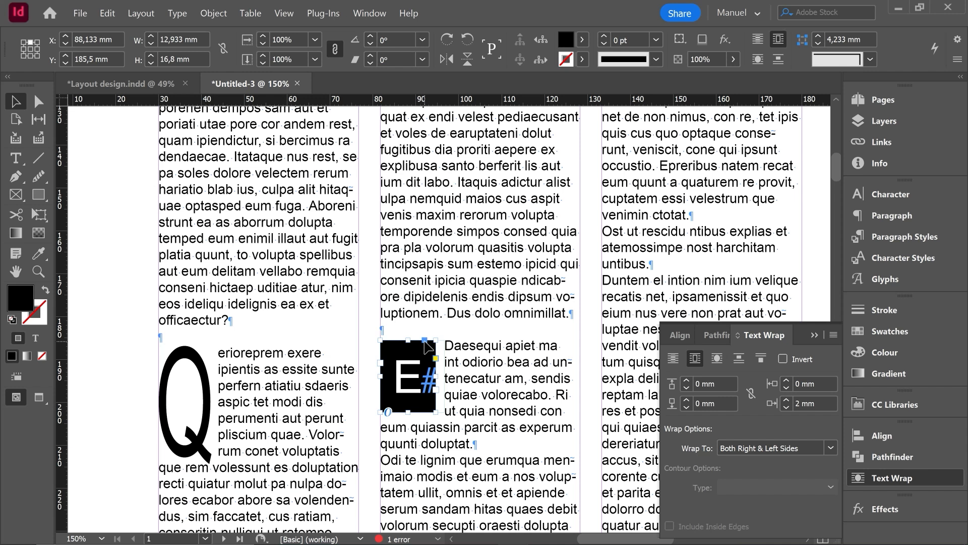
left_click(814, 335)
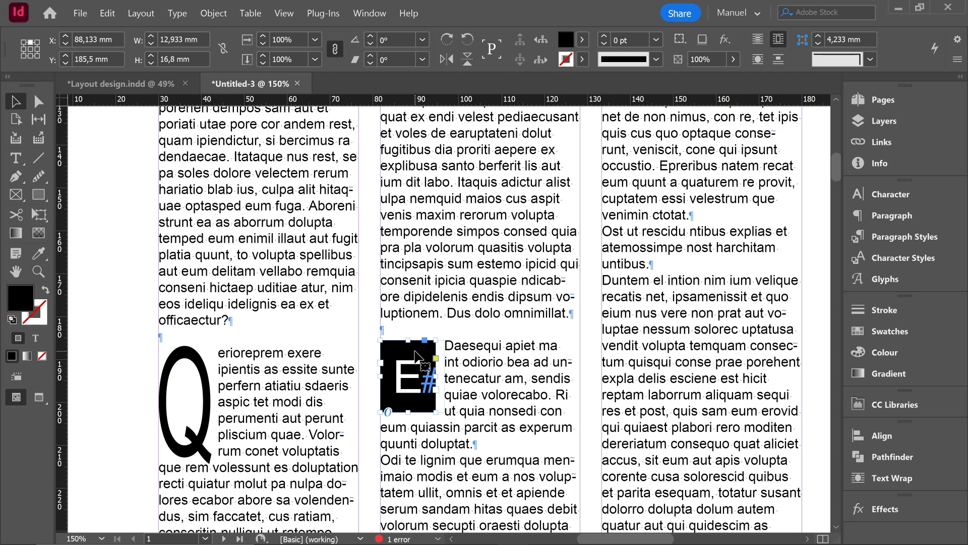
- Duplicate the black E frame and align the copy with the third column's left edge at about X 139.8 mm, Y 212.75 mm
left_click_drag(418, 354, 633, 427)
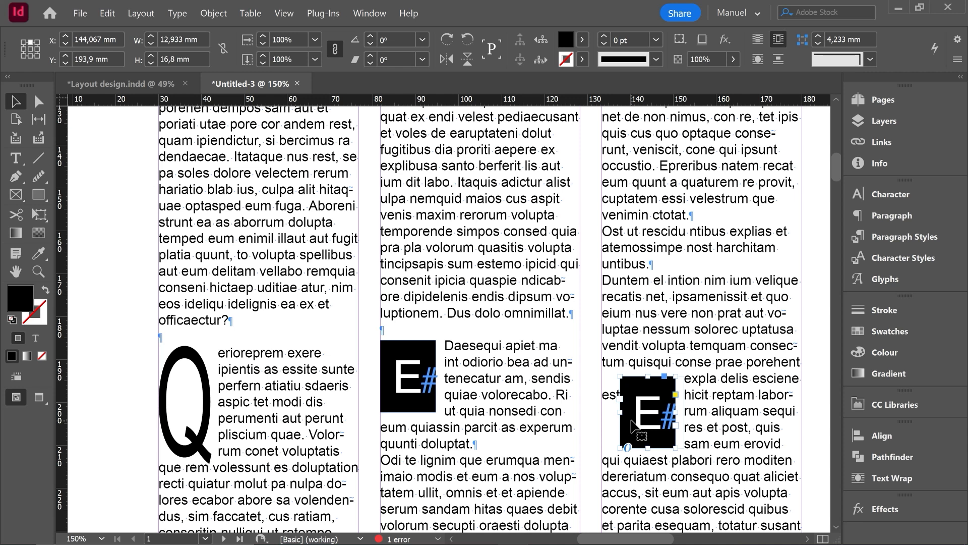
scroll(631, 422, "down", 2)
left_click_drag(652, 287, 635, 346)
key("Down")
key("Down")
key("Down")
key("Down")
key("Down")
key("Down")
key("Down")
key("Down")
key("Down")
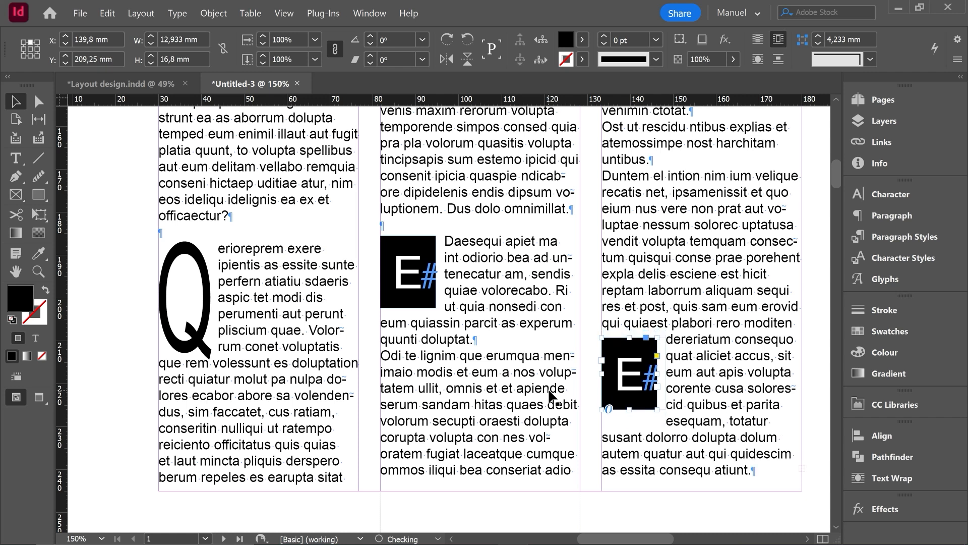
key("Down")
key("Down")
key("Down")
key("Down")
key("Down")
key("Down")
key("Down")
key("Down")
key("Down")
key("Down")
key("Down")
key("Down")
key("Down")
key("Down")
- Break the third column's paragraph after "consequo" and add an empty paragraph before "quat aliciet accus"
left_click(766, 339)
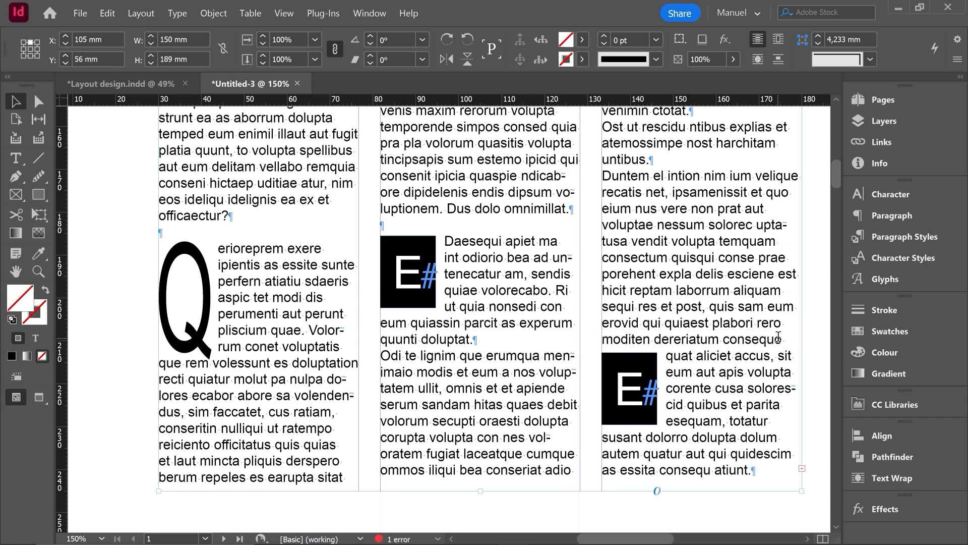
double_click(783, 339)
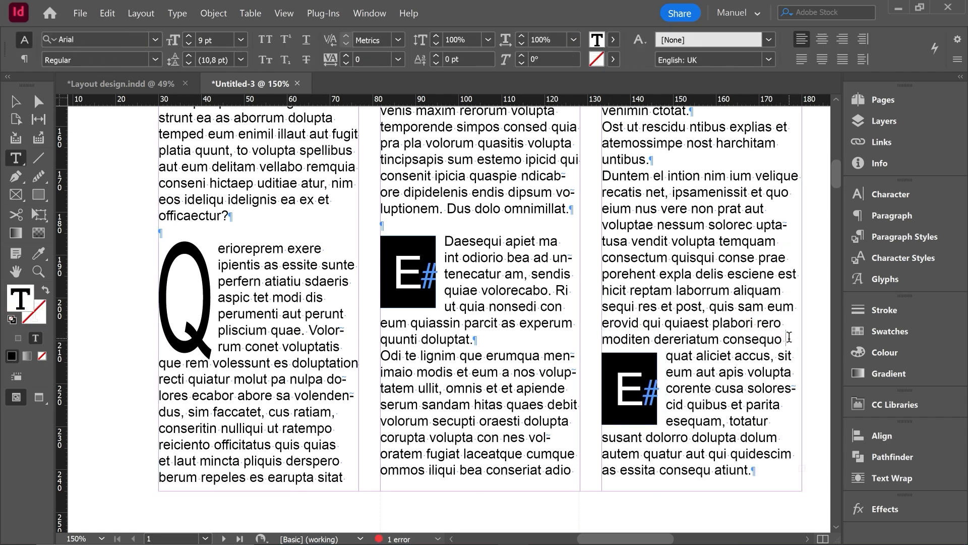
key("Return")
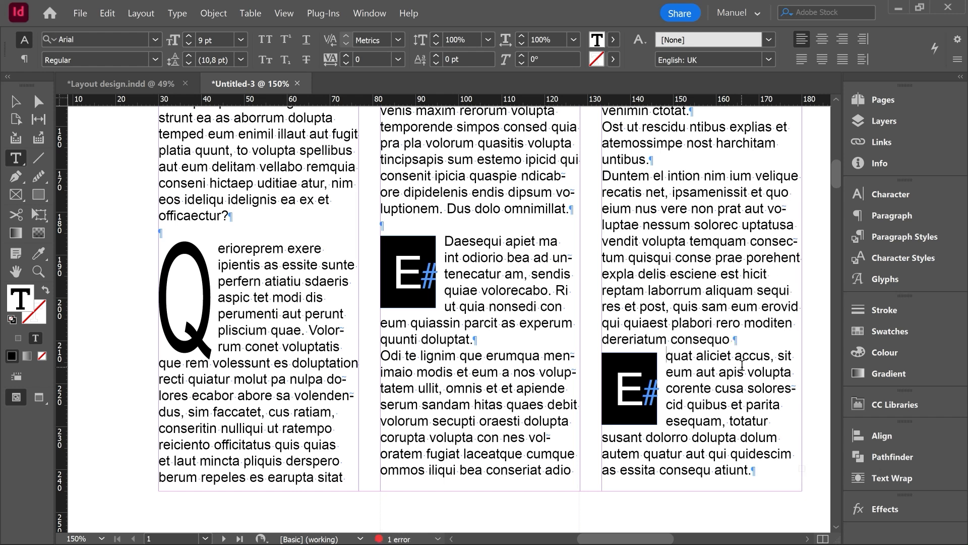
key("Return")
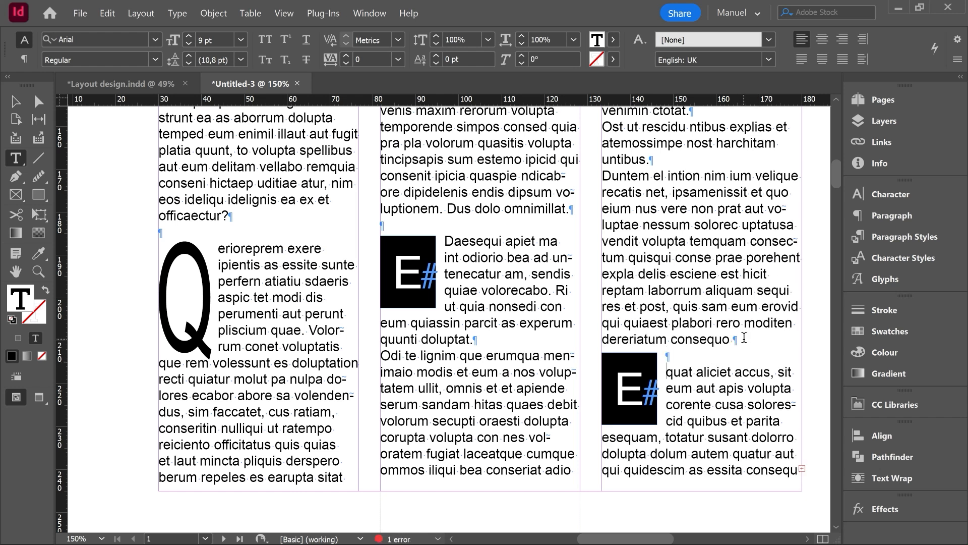
- Nudge the copied E frame down to Y 216.5 mm so it starts level with the "quat aliciet" line
left_click(15, 102)
left_click(645, 369)
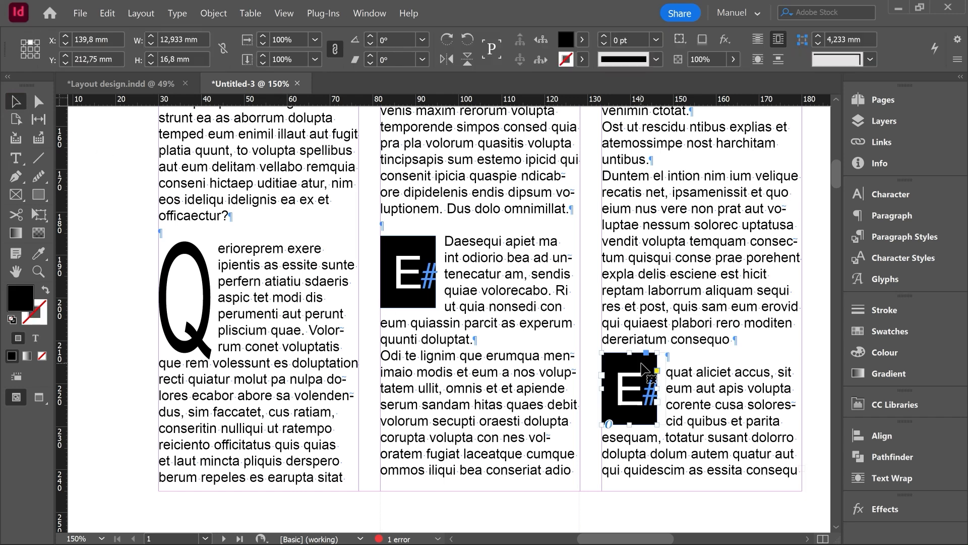
key("Down")
key("Down")
key("Down")
key("Down")
key("Down")
key("Down")
key("Down")
key("Down")
key("Down")
key("Down")
key("Down")
key("Down")
key("Up")
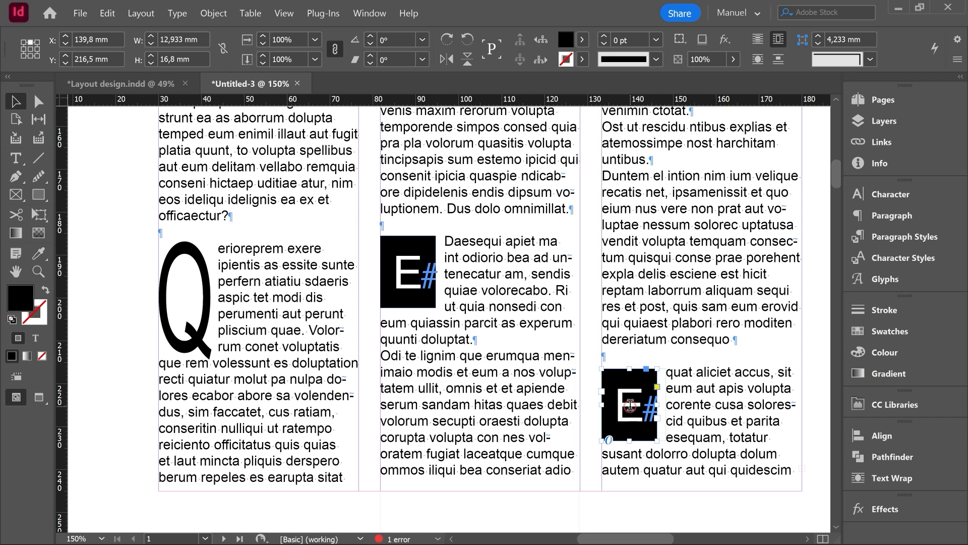
- Change the letter E in the third column's black frame to Minion Pro at 40 pt
double_click(631, 405)
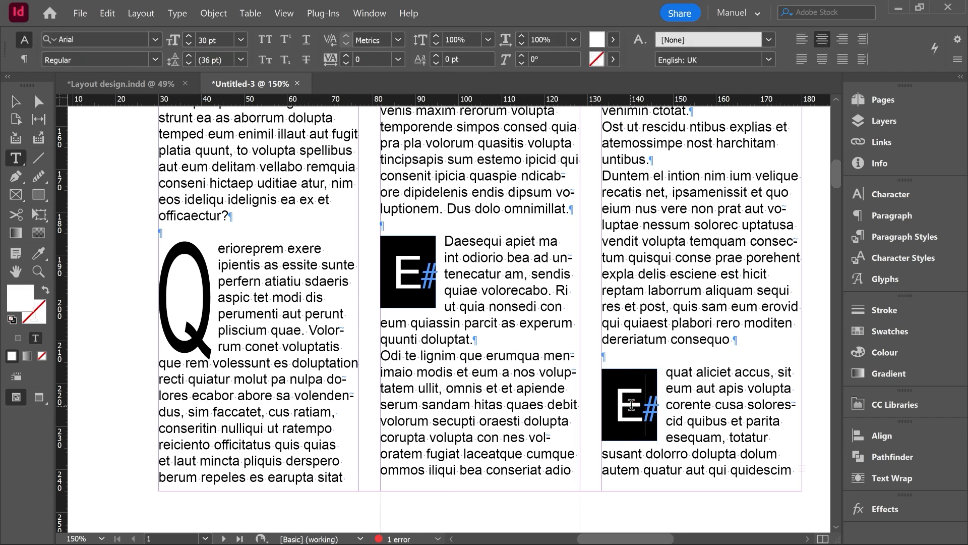
double_click(623, 400)
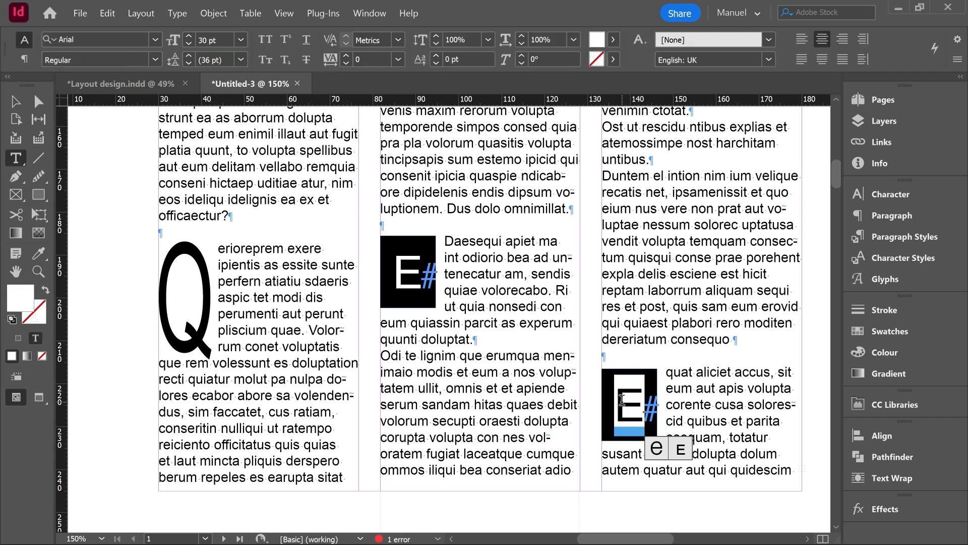
left_click(86, 39)
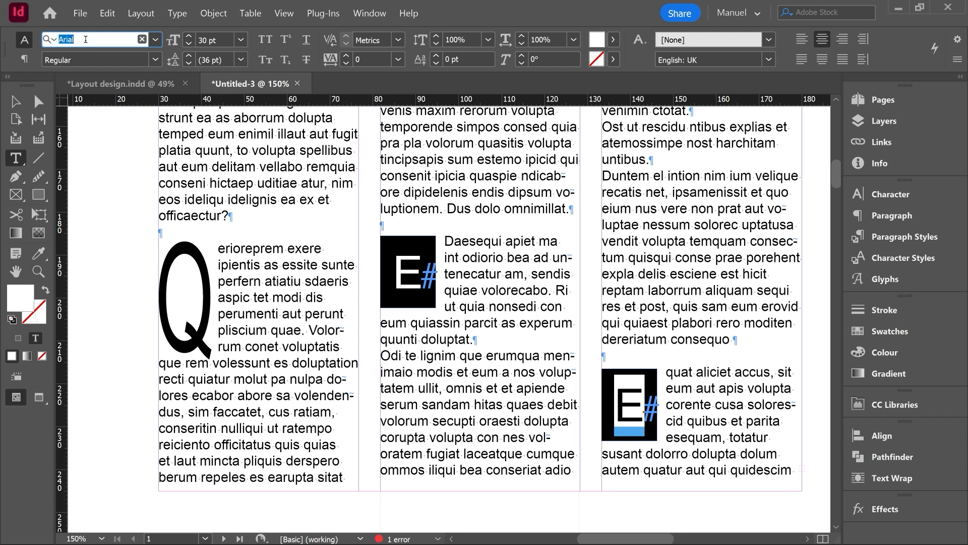
left_click(155, 39)
left_click(74, 137)
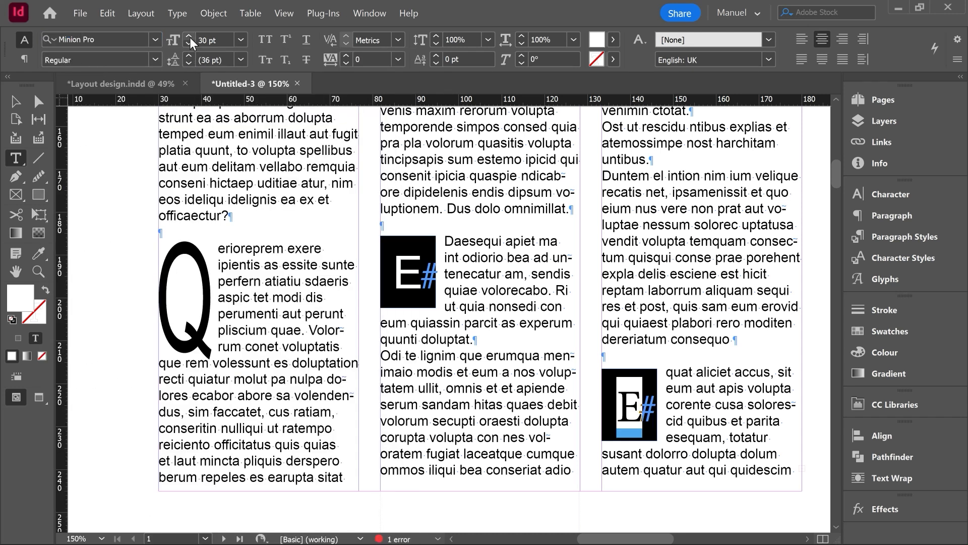
left_click(15, 102)
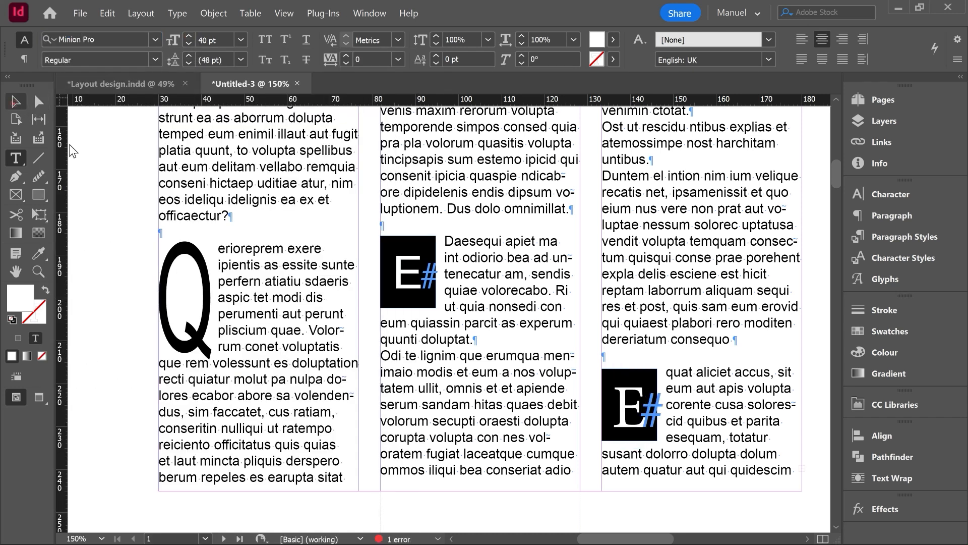
left_click(89, 171)
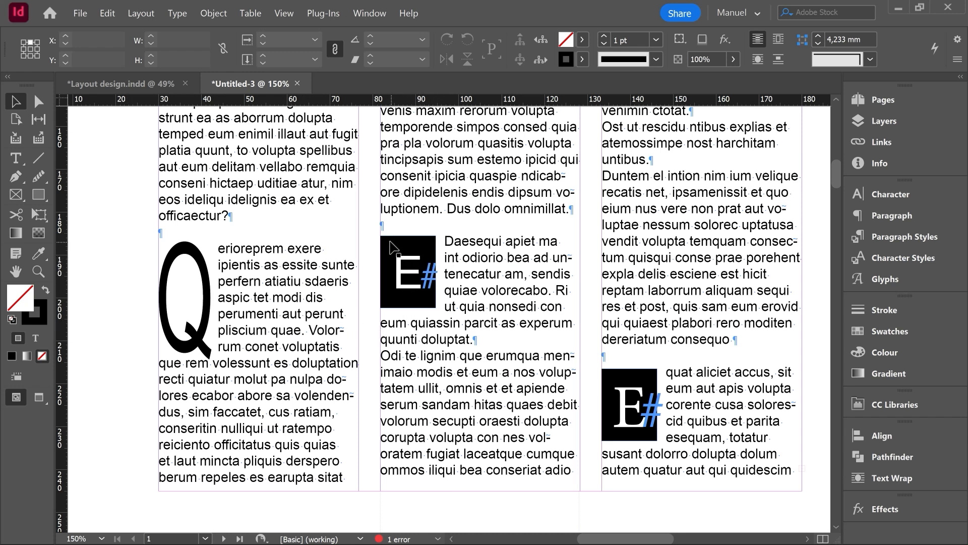
- Change the initial D of "Daesequi" beside the second column's black E frame to lowercase
double_click(452, 246)
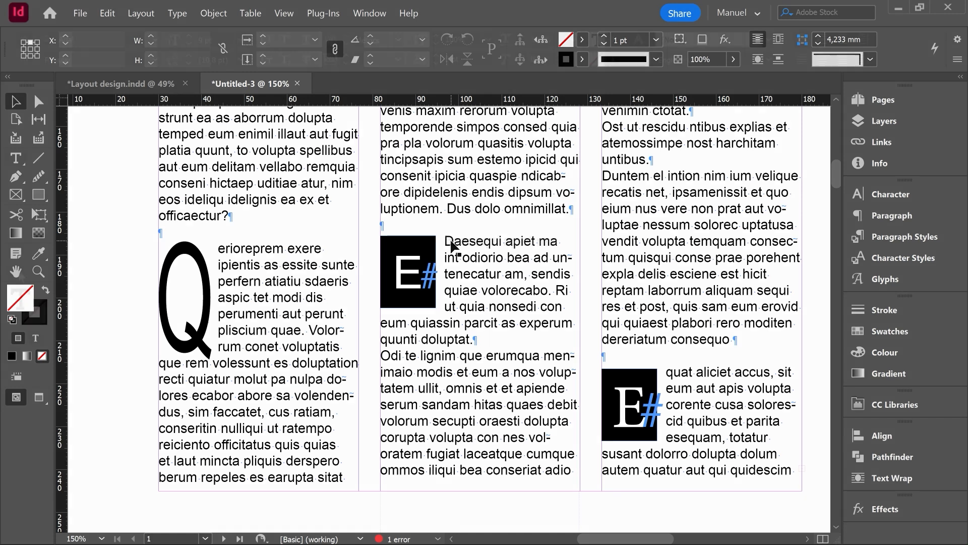
double_click(15, 271)
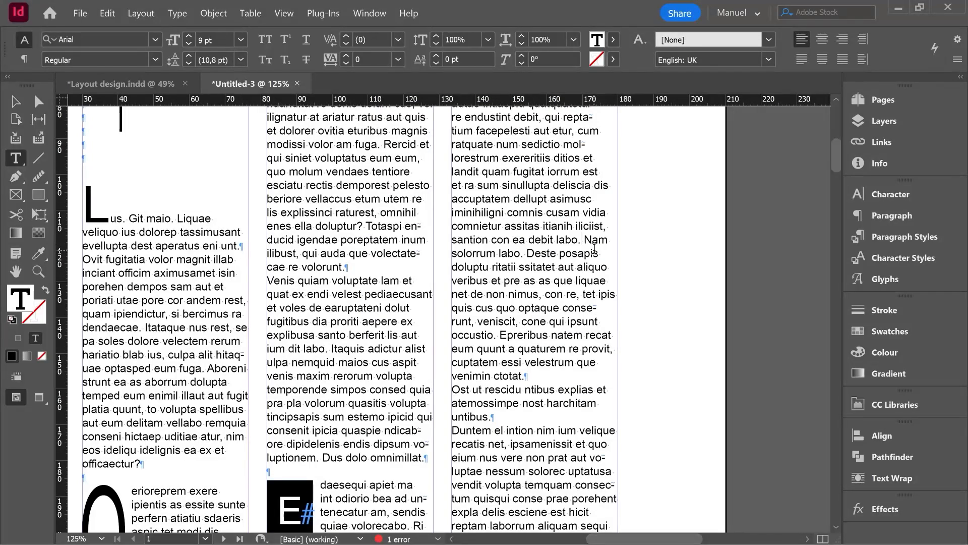
- Break the third column's text into new paragraphs before "Nam solorrum labo" and before "Epreribus natem recat"
key("Return")
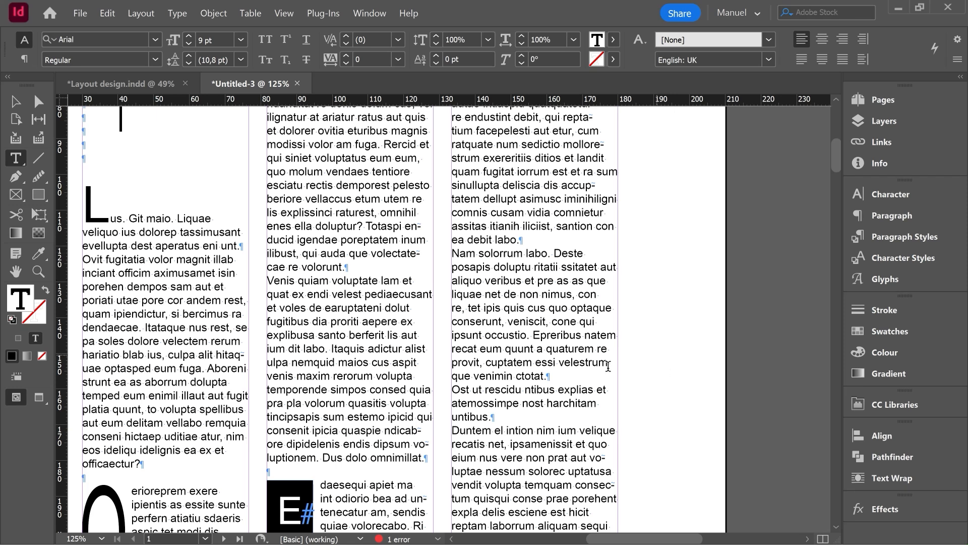
left_click(532, 335)
key("BackSpace")
key("Return")
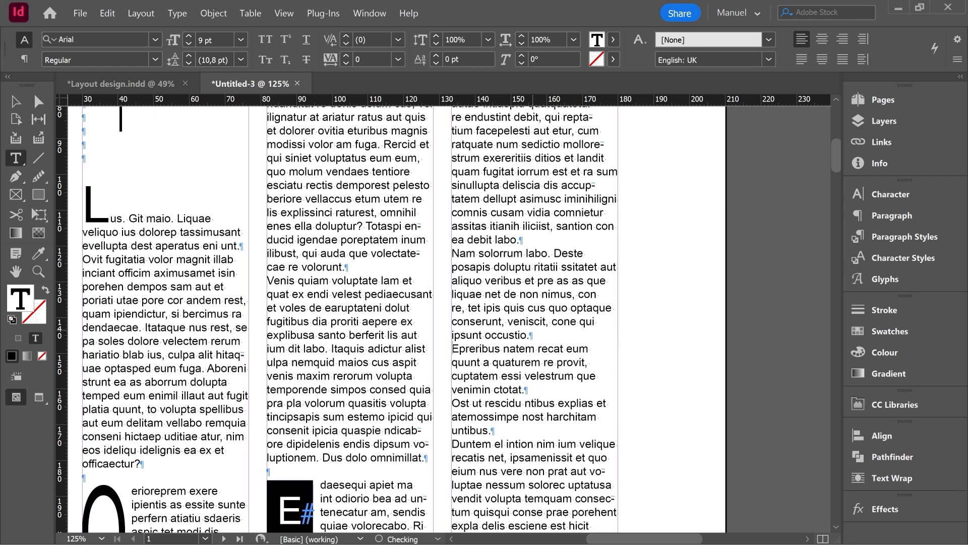
- Format the "Nam solorrum labo" paragraph in the third column as a bulleted list
left_click(453, 252)
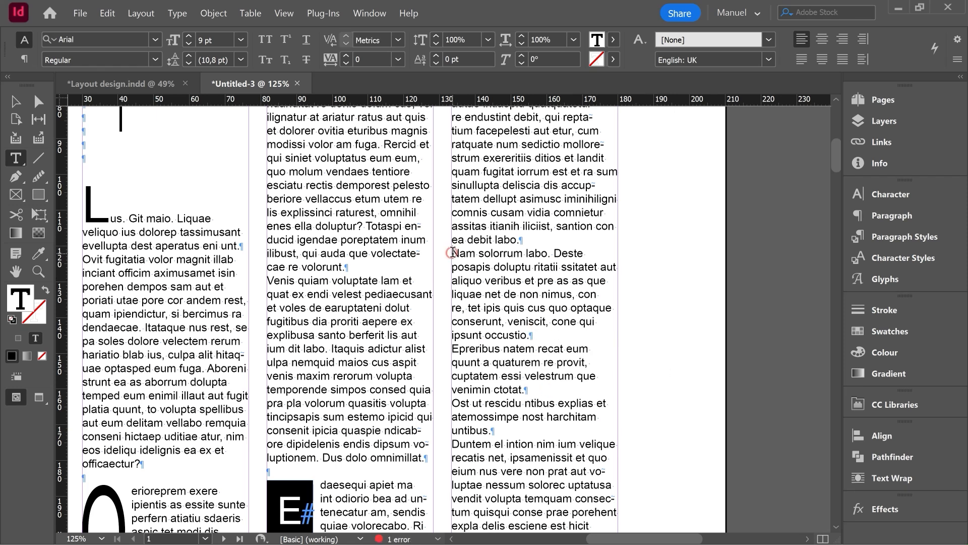
left_click(24, 60)
left_click(580, 40)
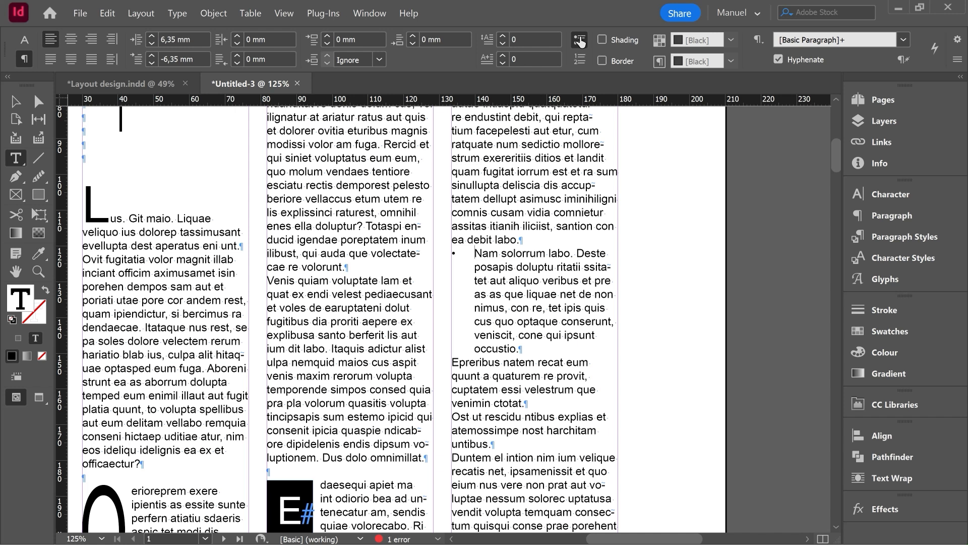
- Add Arial's White Sun with Rays character to the bullet characters and apply it to the "Nam solorrum" paragraph
left_click(957, 61)
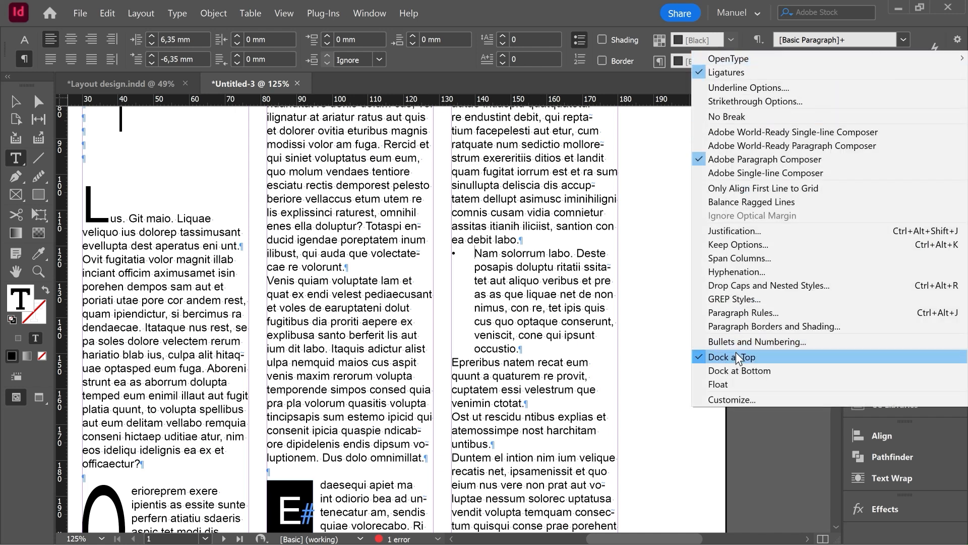
left_click(765, 342)
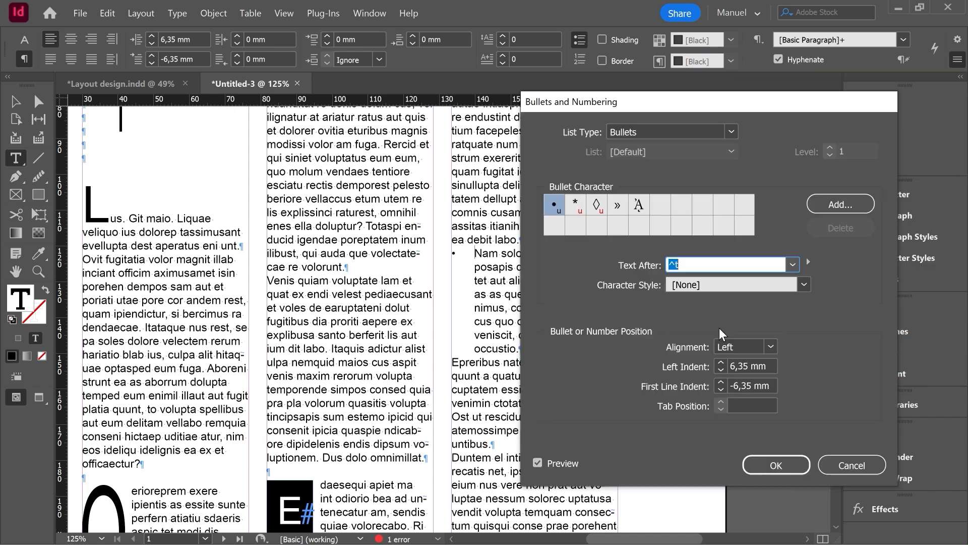
left_click_drag(635, 111, 703, 85)
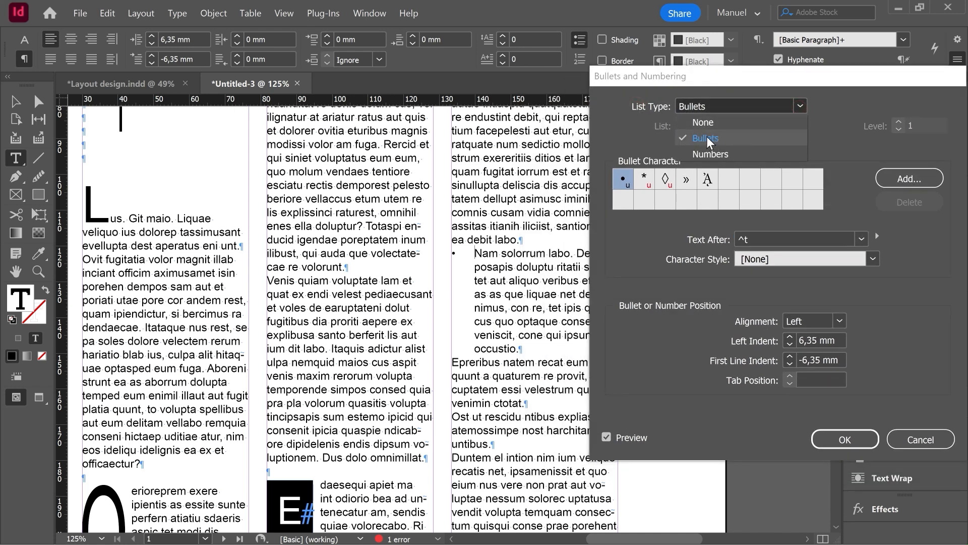
left_click(709, 138)
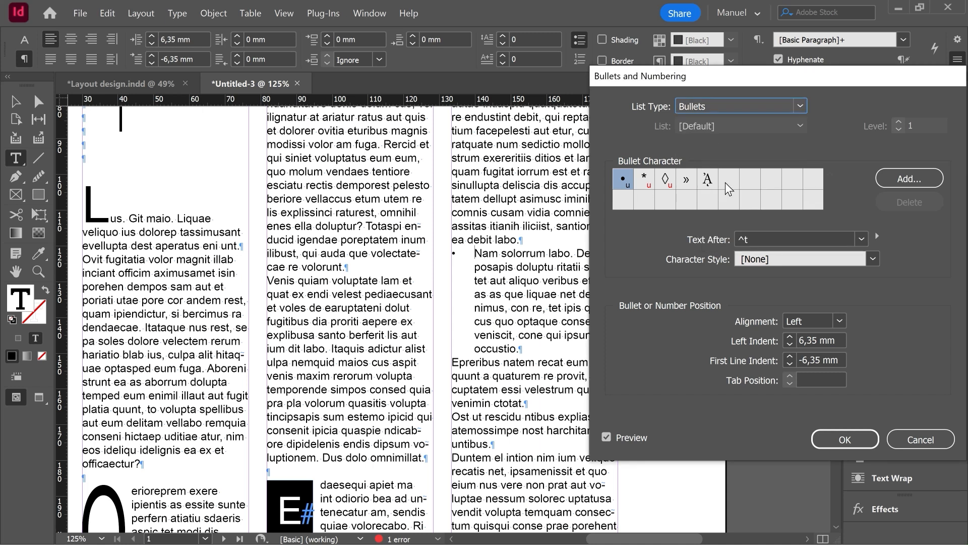
left_click(910, 180)
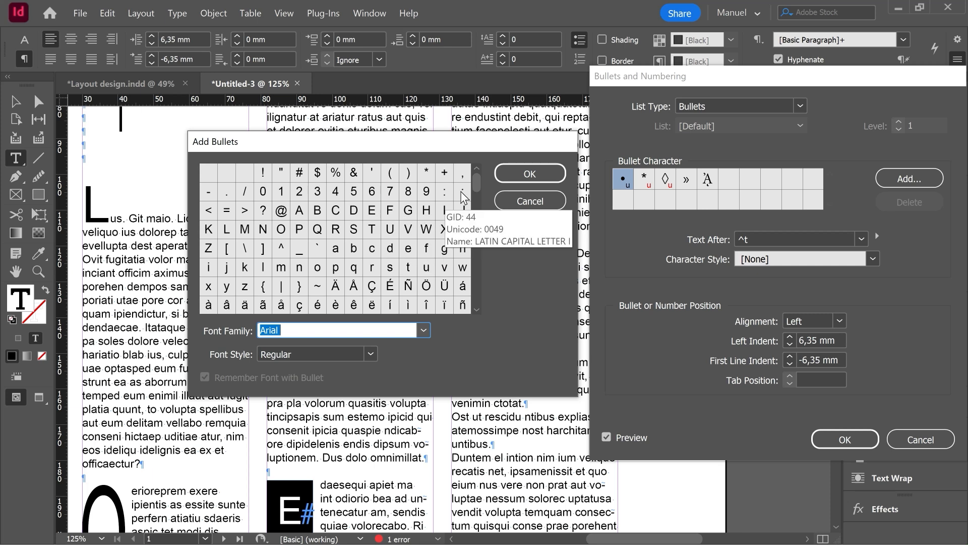
left_click_drag(473, 178, 479, 216)
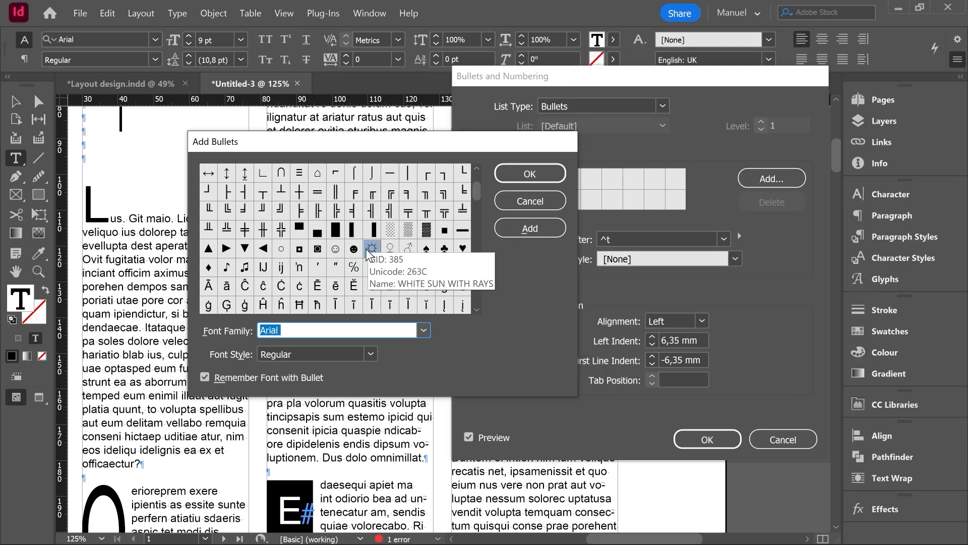
left_click(518, 173)
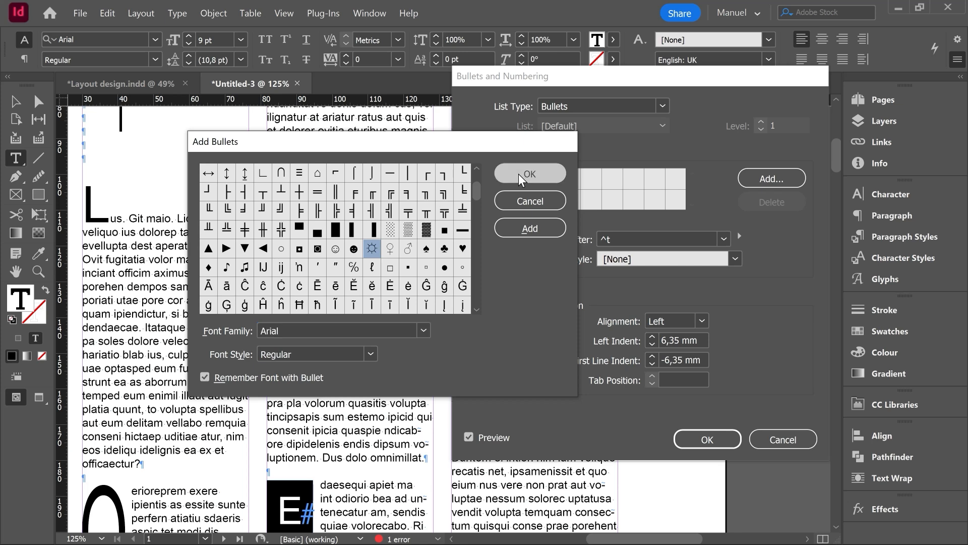
left_click(588, 181)
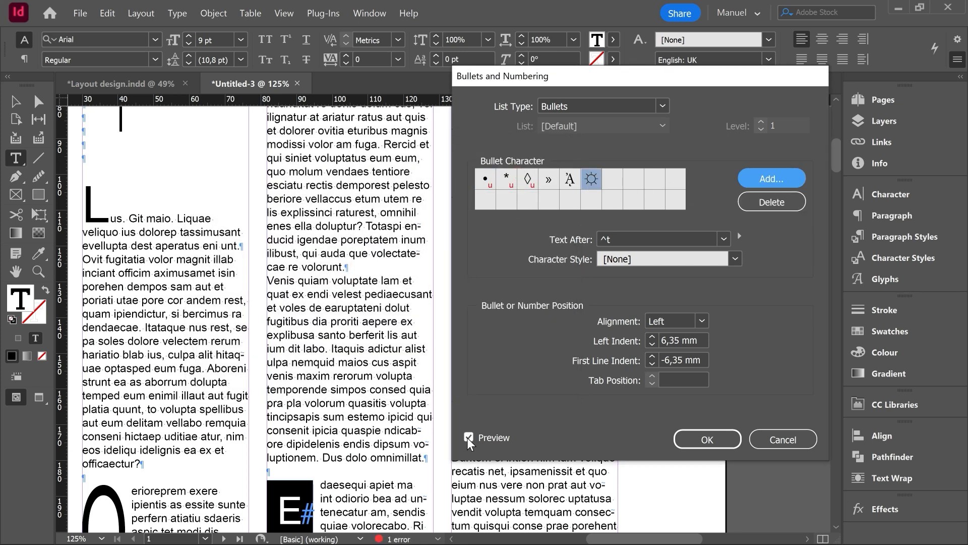
left_click_drag(624, 78, 716, 65)
left_click(824, 425)
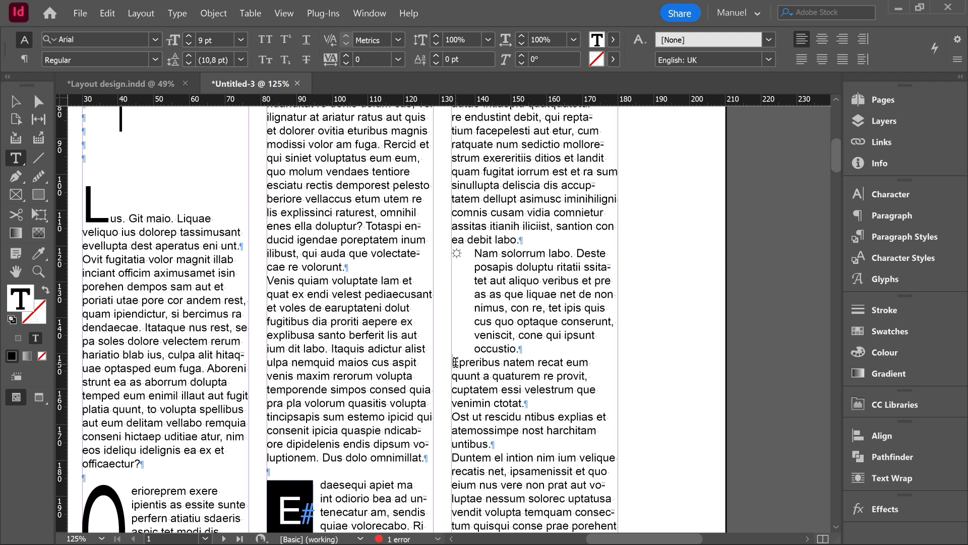
- Format the "Epreribus natem" paragraph as a bulleted list with a newly added Arial black right-pointing triangle as its bullet
left_click(25, 60)
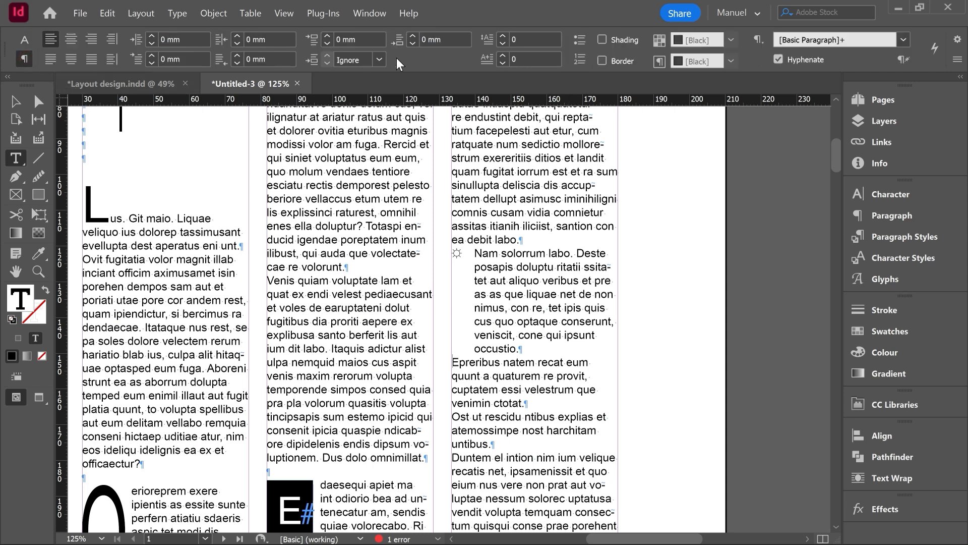
left_click(580, 40)
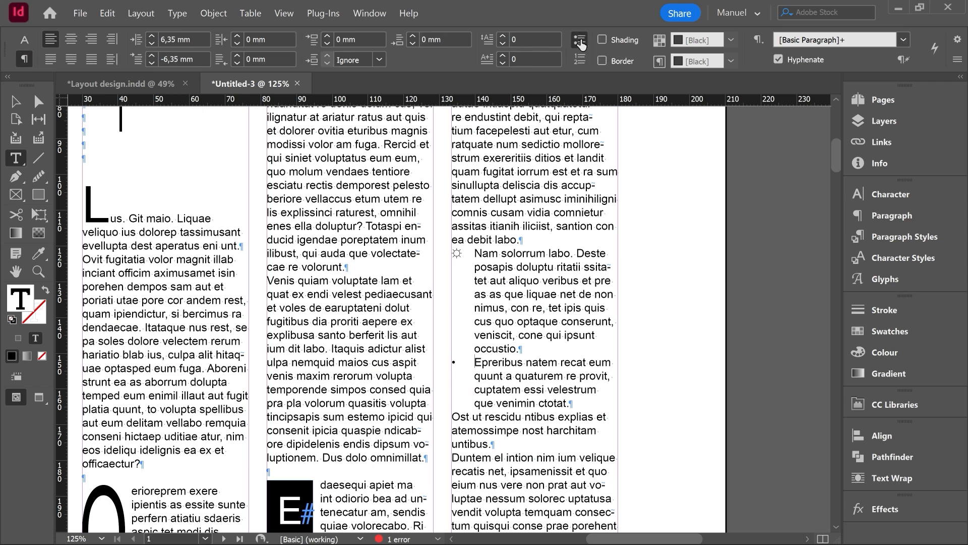
left_click(957, 63)
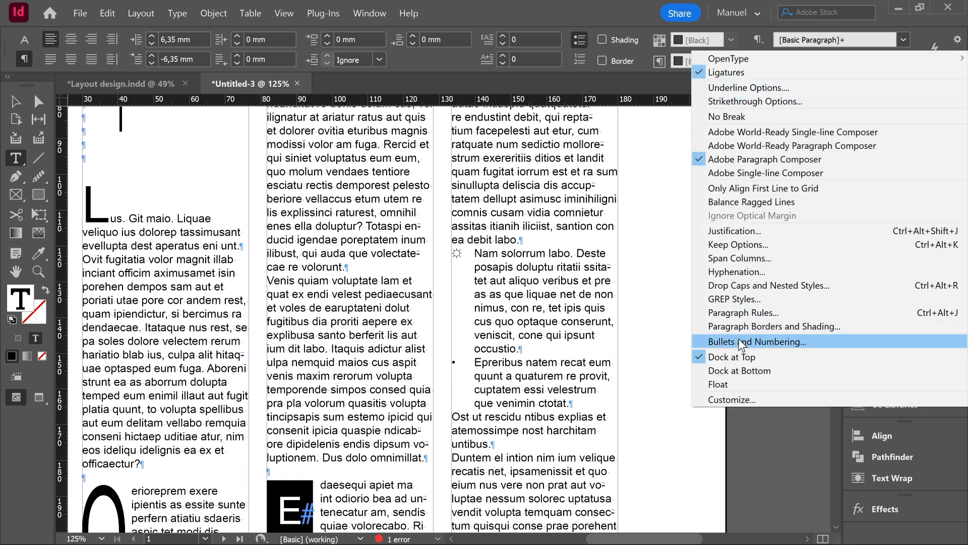
left_click(758, 343)
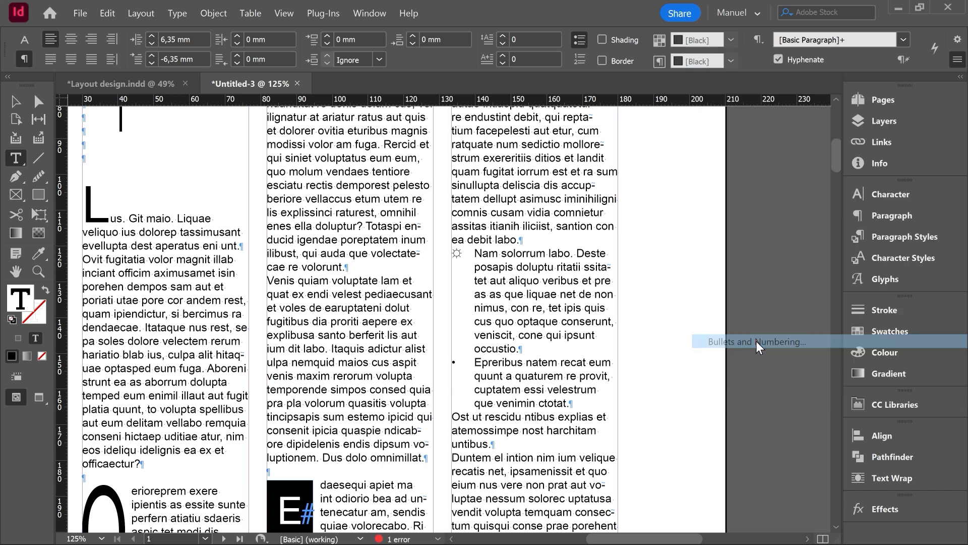
left_click(883, 164)
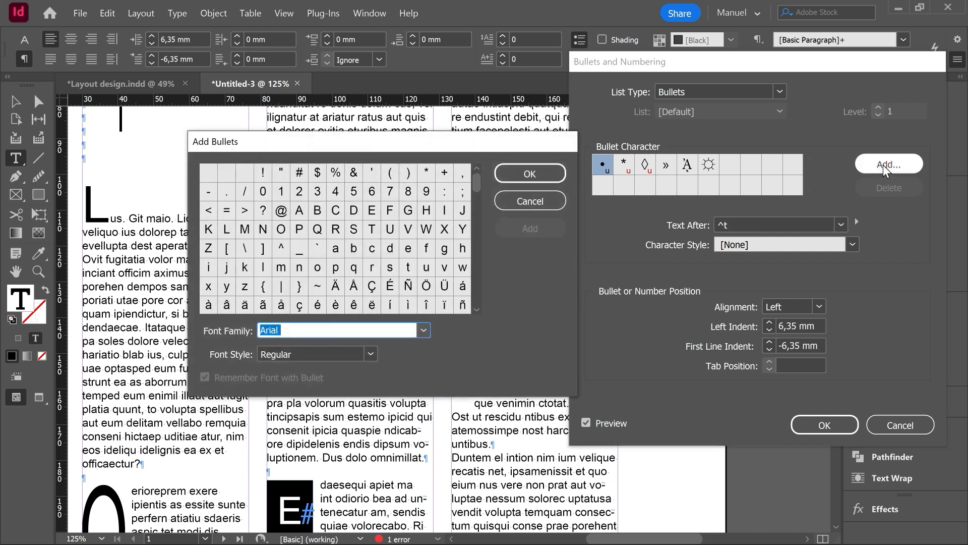
left_click(477, 310)
scroll(478, 312, "down", 5)
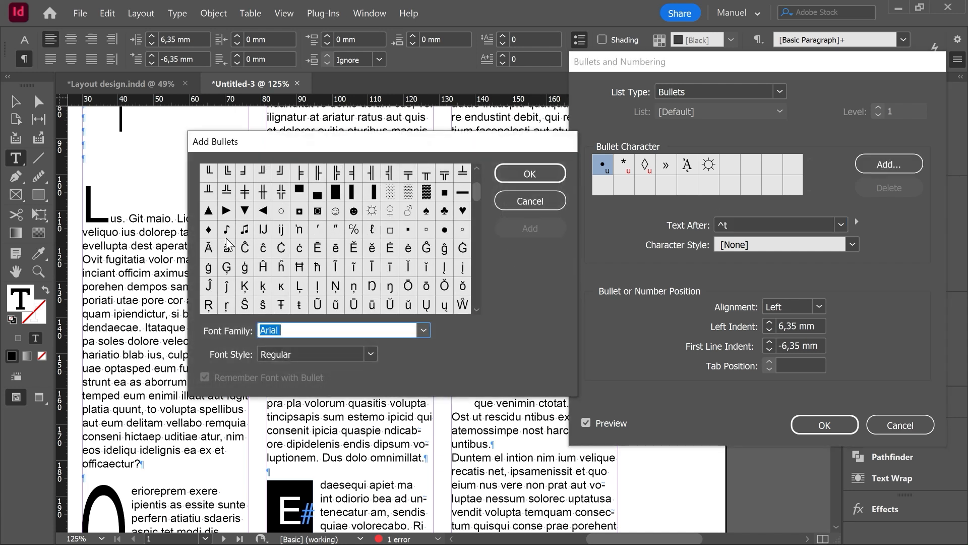
left_click(226, 210)
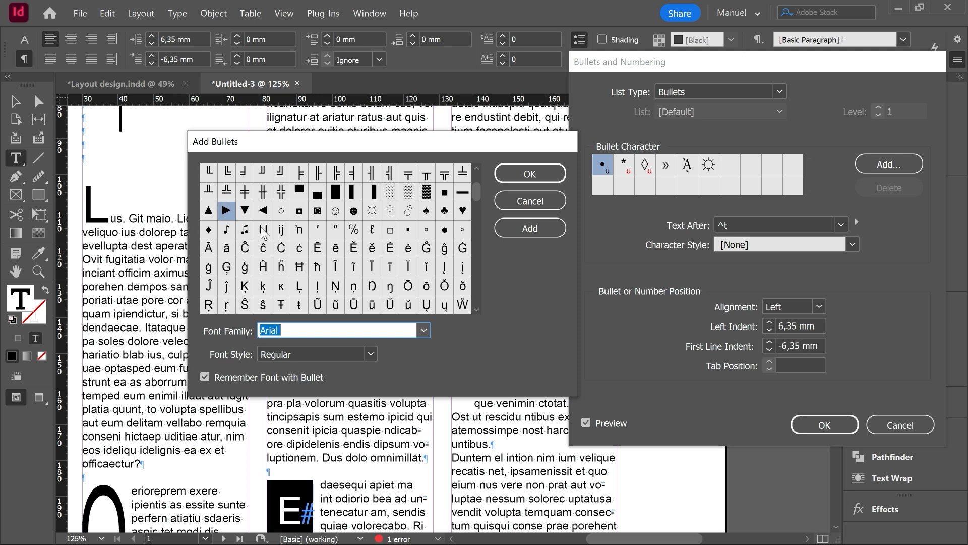
left_click(529, 173)
left_click(729, 164)
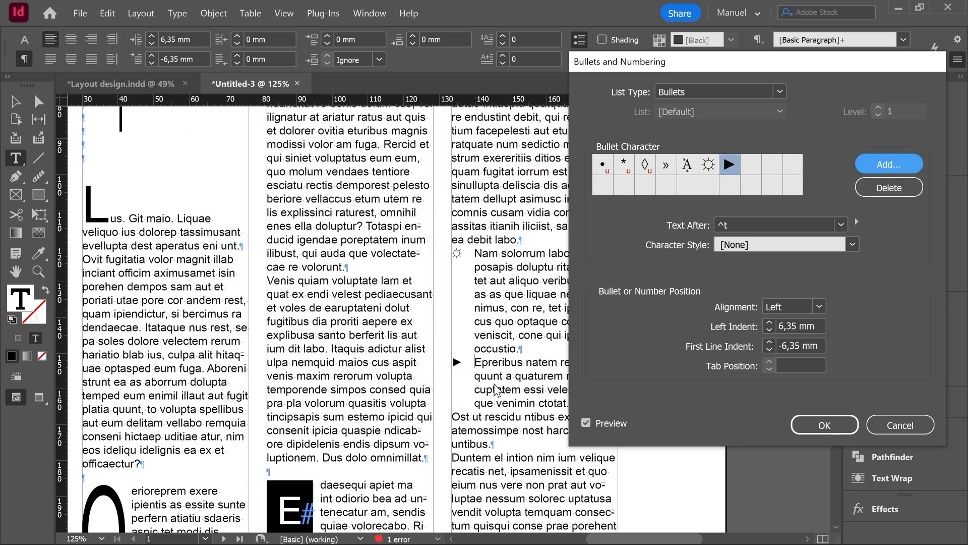
left_click(825, 426)
- Move the second column's black E frame up to Y 128.5 mm, beside the "Venis quiam voluptate" paragraph
left_click(16, 104)
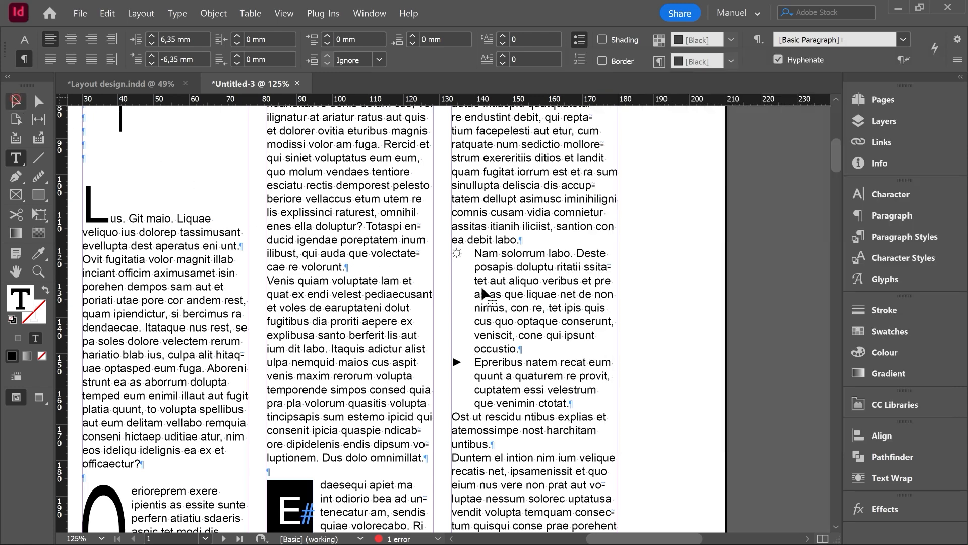
left_click(407, 264)
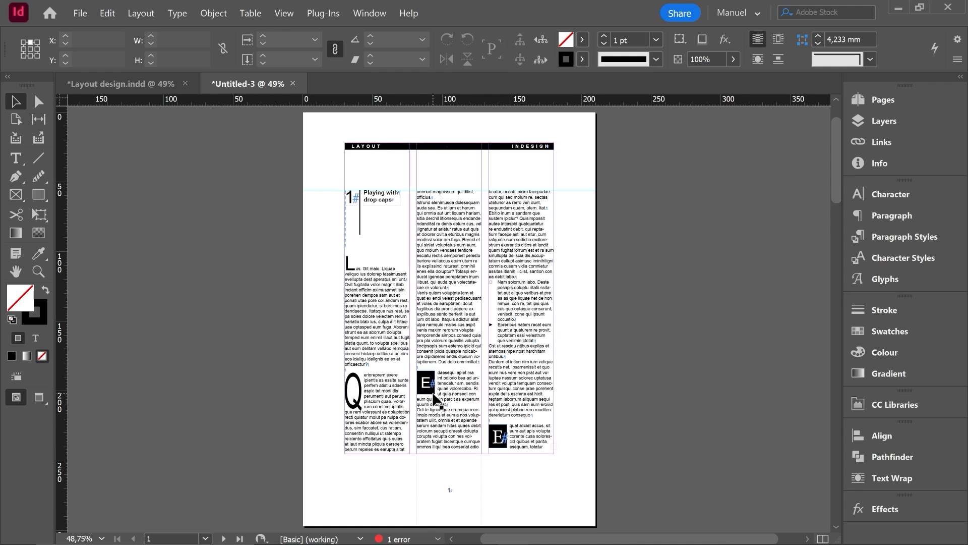
scroll(431, 399, "up", 2)
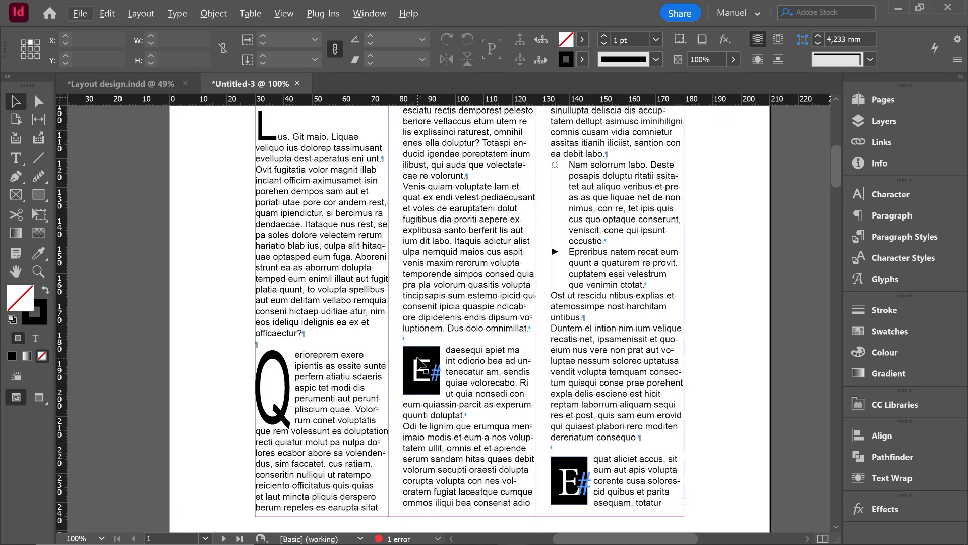
left_click_drag(417, 359, 423, 222)
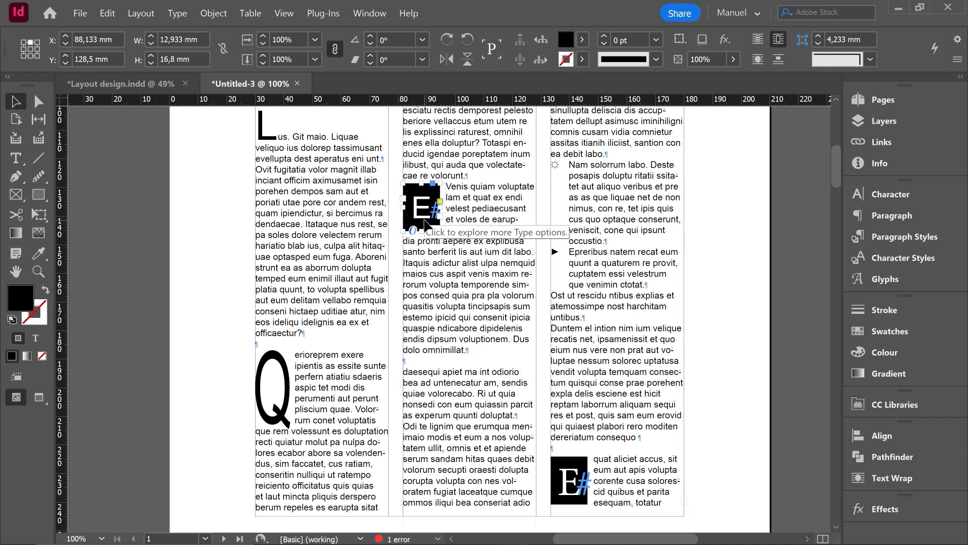
- Add an empty paragraph after "cae re volorunt." in the second column
key("t")
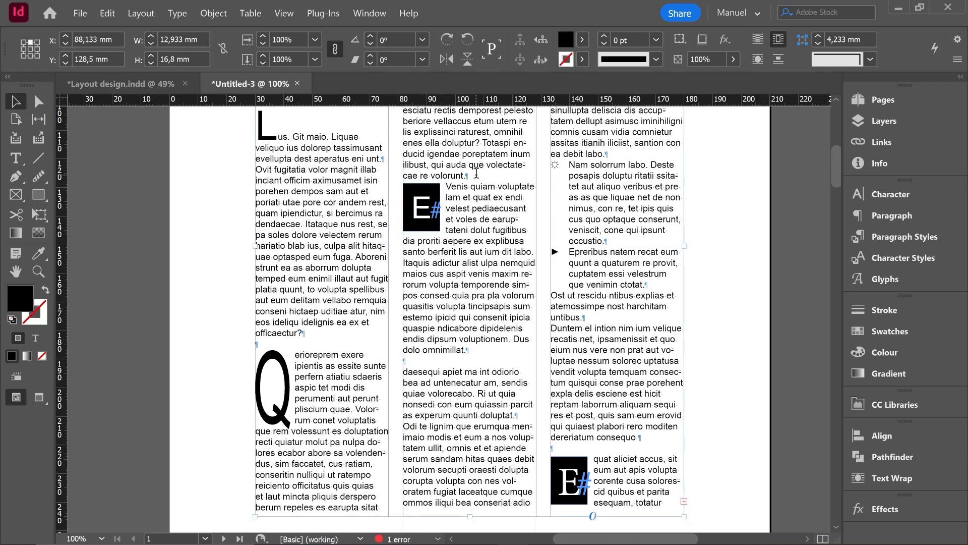
left_click(476, 173)
key("Return")
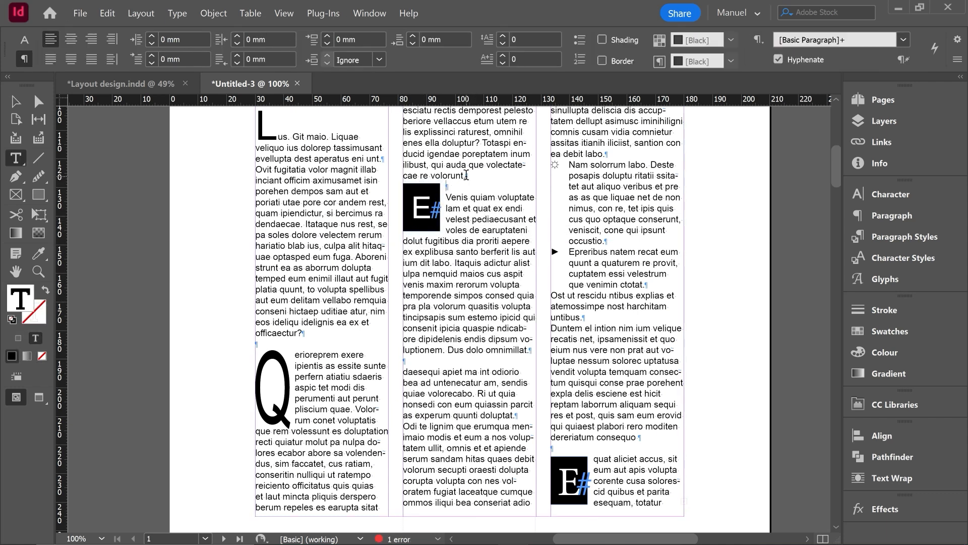
- Nudge the second column's E frame down to Y 132.25 mm so it starts level with the "Venis quiam" line
left_click(16, 101)
left_click(423, 196)
key("Down")
key("Down")
key("Down")
key("Down")
key("Down")
key("Down")
key("Down")
key("Down")
key("Down")
key("Down")
key("Down")
key("Down")
key("Down")
key("Down")
key("Down")
key("Down")
key("Down")
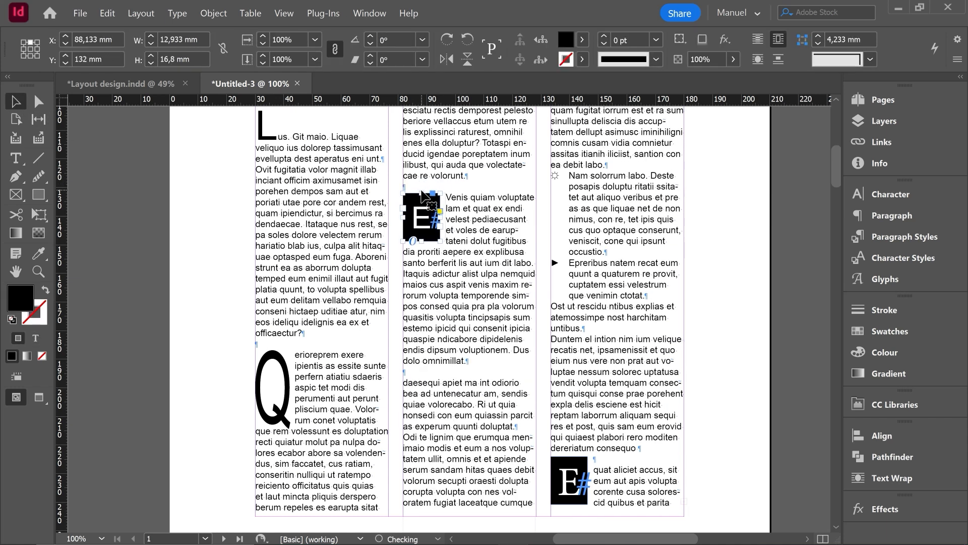
key("Up")
key("Up")
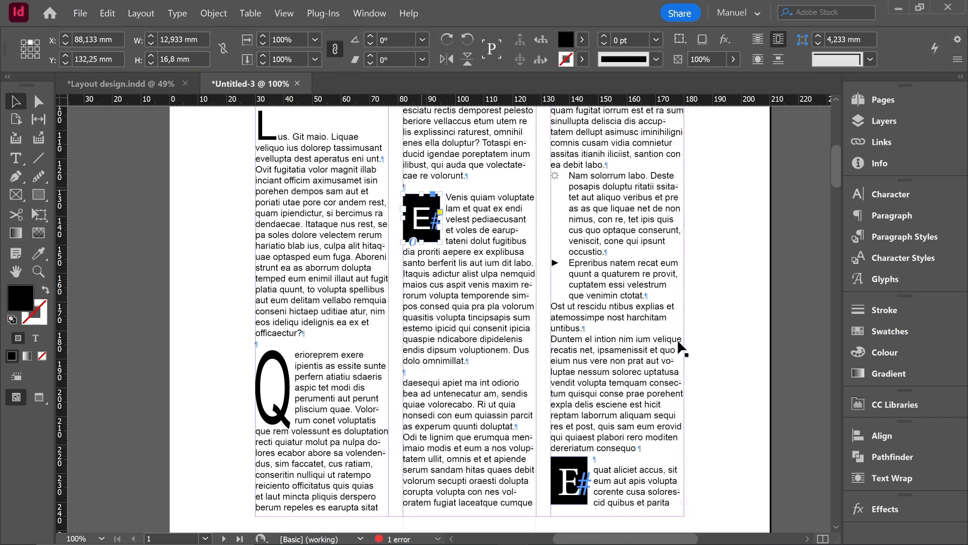
- Move the third column's E frame up to Y 187 mm and add an empty paragraph before "Duntem el intion"
left_click(576, 471)
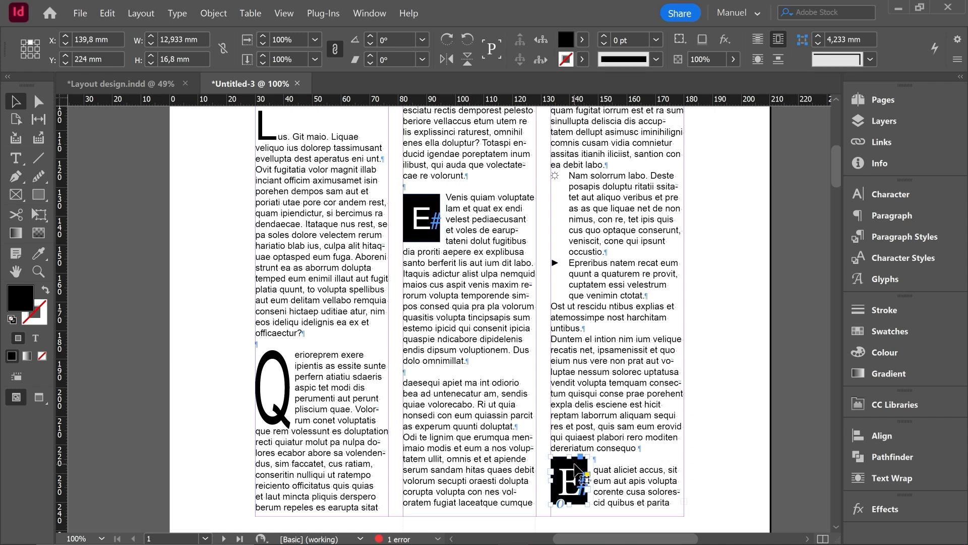
left_click_drag(577, 471, 578, 363)
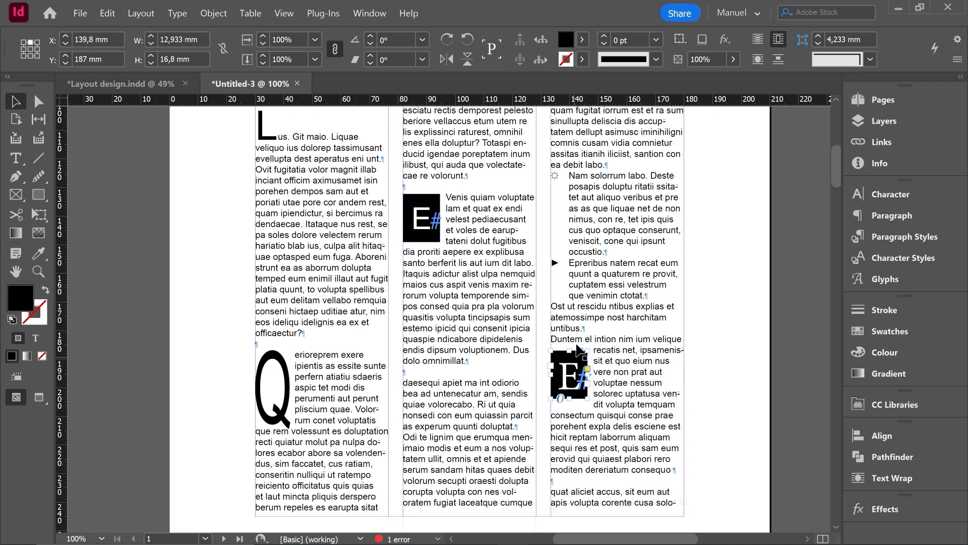
double_click(590, 337)
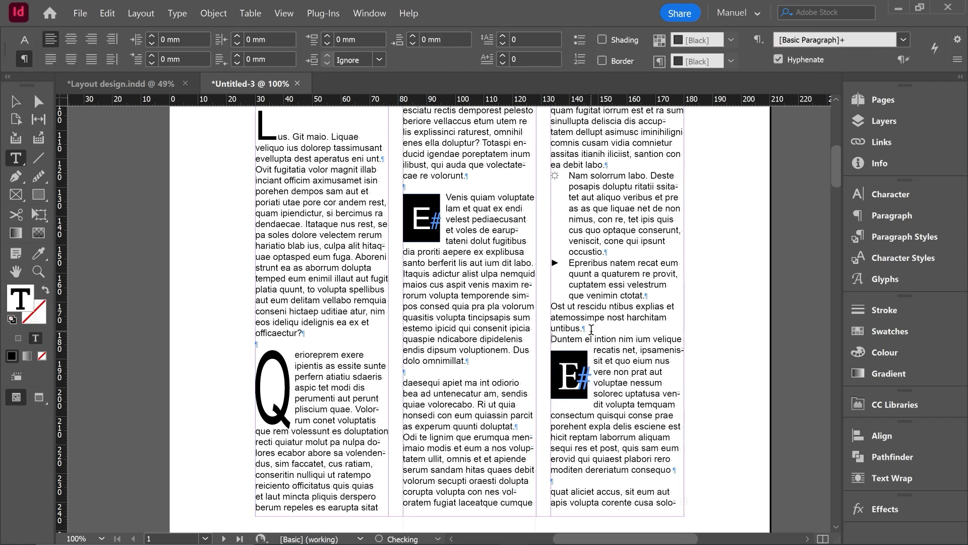
key("Return")
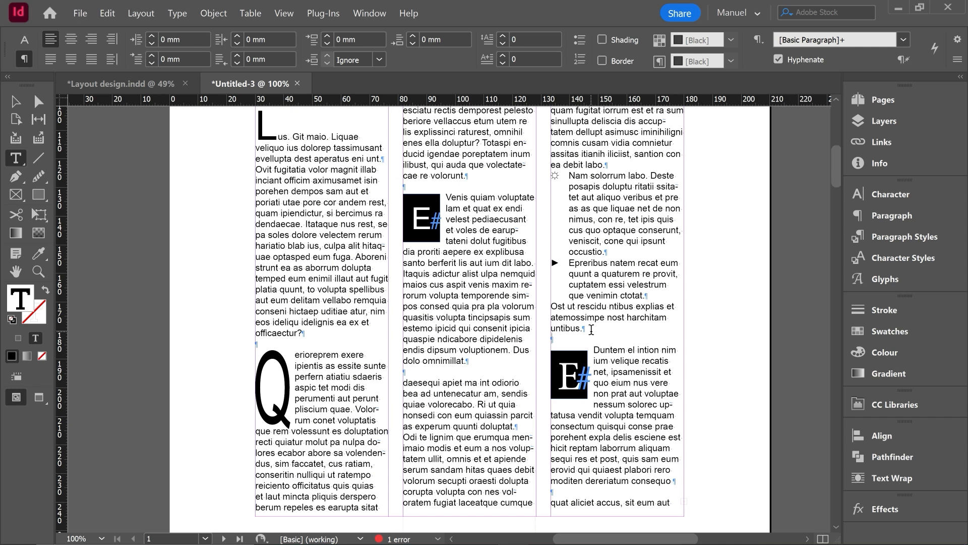
- Nudge the third column's black E frame up slightly so its top aligns with the "Duntem el intion nim" line
left_click(15, 101)
left_click(575, 360)
left_click_drag(574, 355, 575, 355)
- Open the three-column text frame's story in the Story Editor and enlarge the editor window
left_click(671, 474)
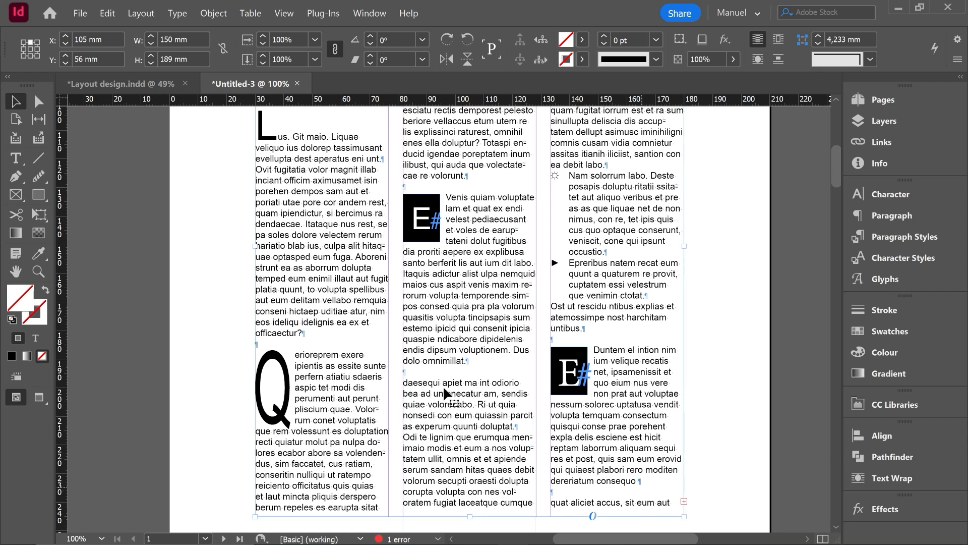
left_click(100, 14)
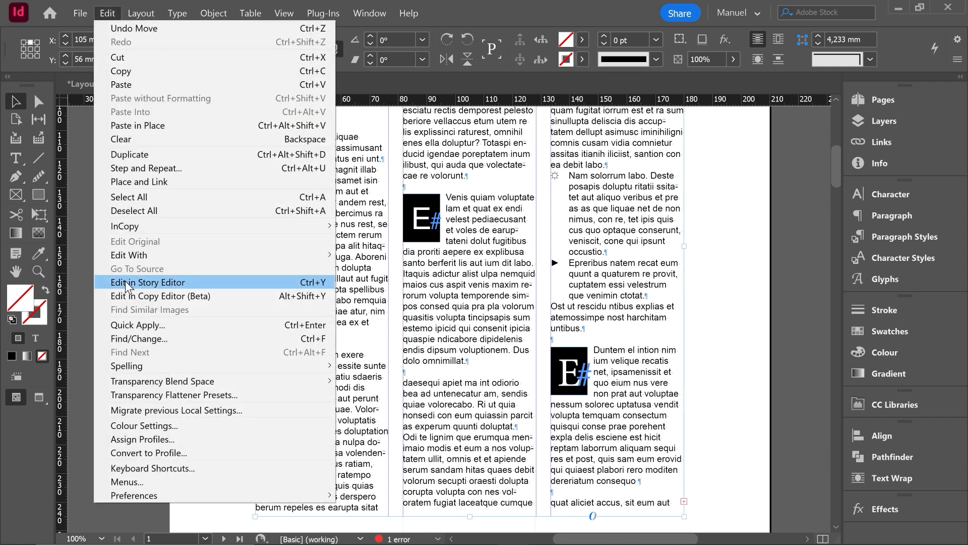
left_click(164, 283)
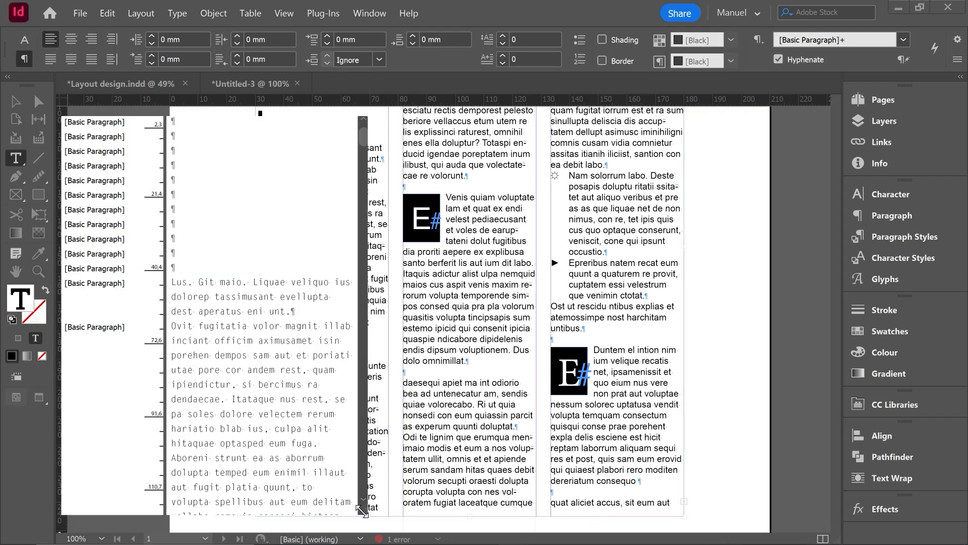
left_click_drag(361, 511, 452, 434)
- Delete all overset text after "quat aliciet accus, sit eum aut", close the Story Editor, and show the page in Preview mode
scroll(381, 173, "down", 4)
left_click_drag(452, 162, 452, 355)
left_click_drag(220, 396, 345, 142)
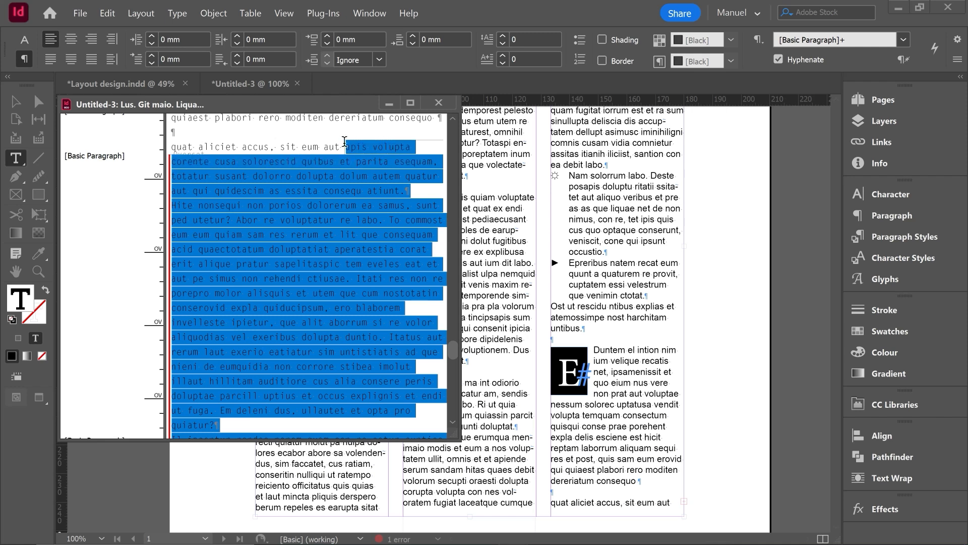
key("BackSpace")
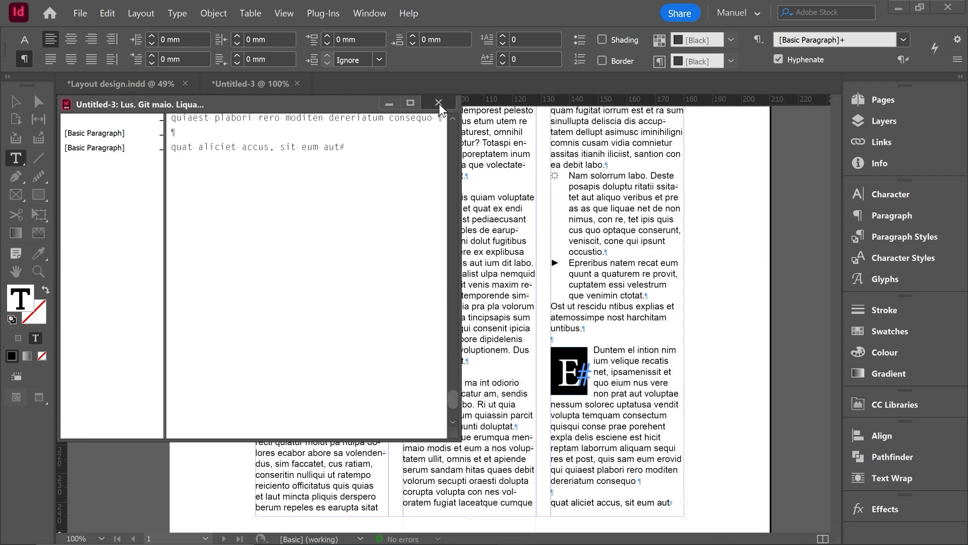
left_click(439, 104)
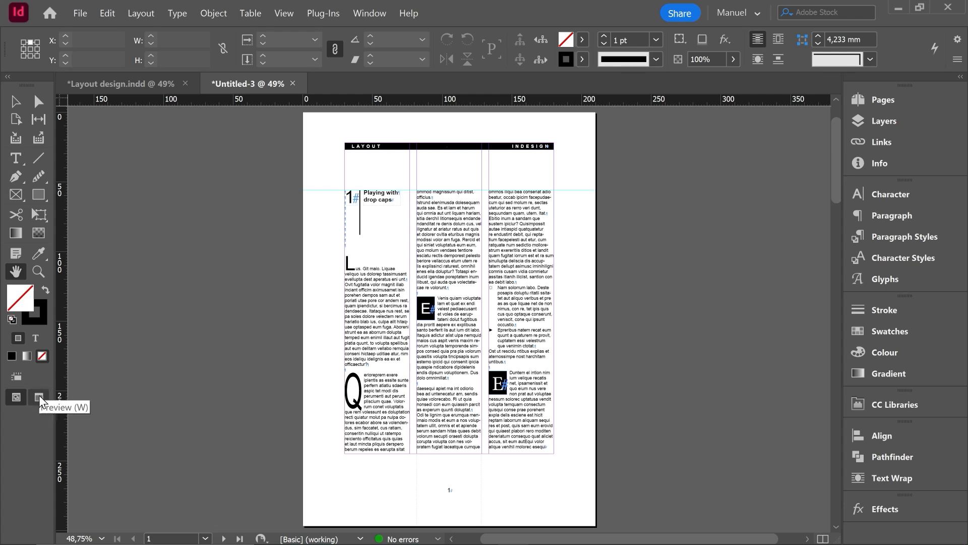
left_click(38, 395)
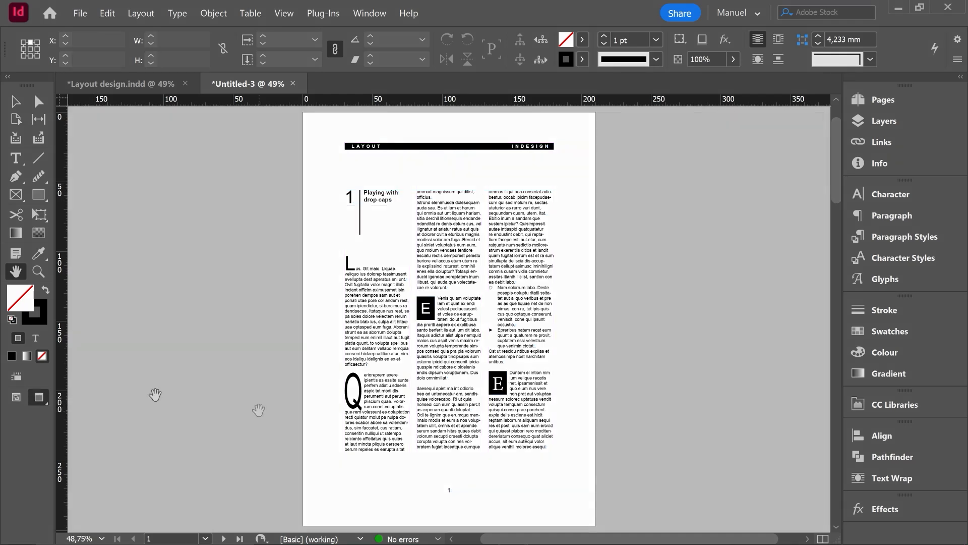